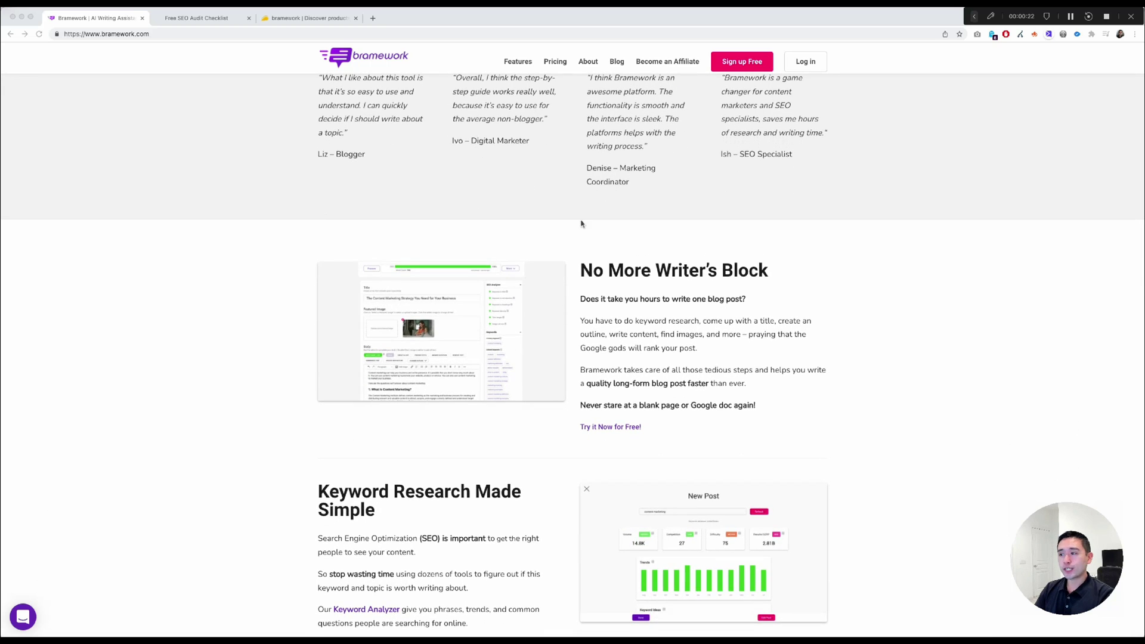
# - Look through the Bramework homepage's feature and how-it-works sections and the free SEO audit checklist page
pyautogui.scroll(-2, 602, 274)
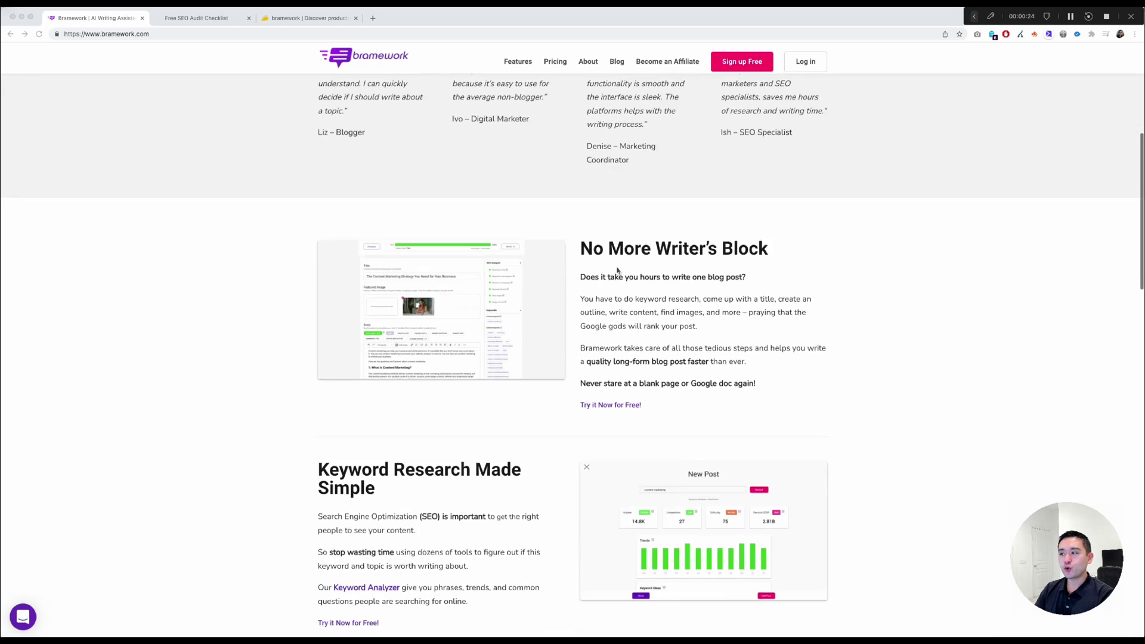
pyautogui.scroll(-2, 433, 371)
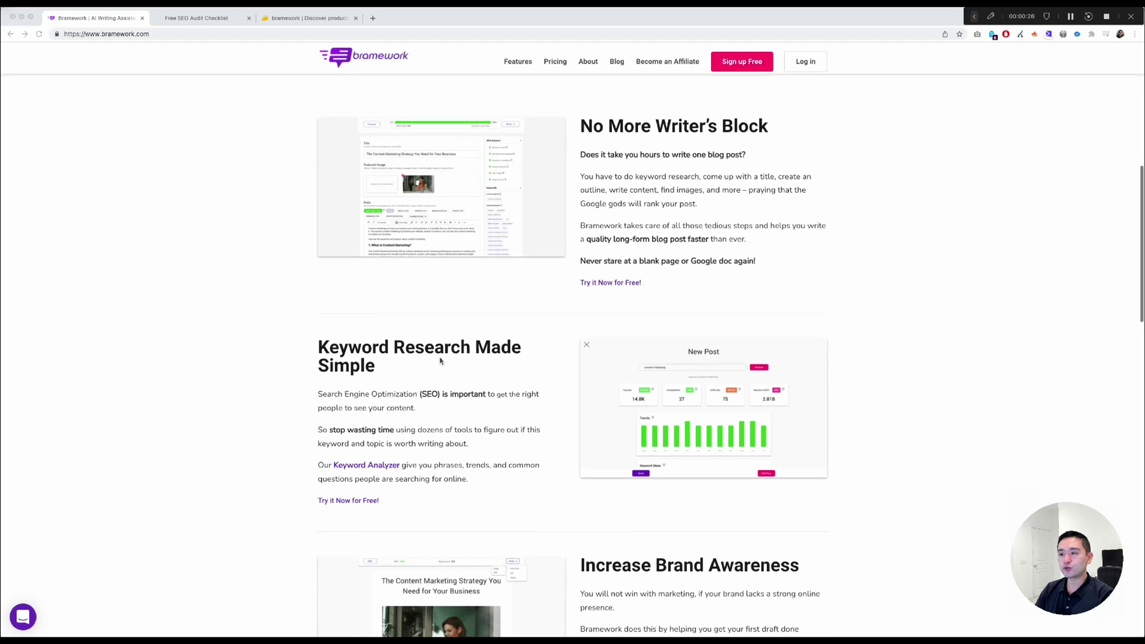
pyautogui.scroll(-5, 435, 338)
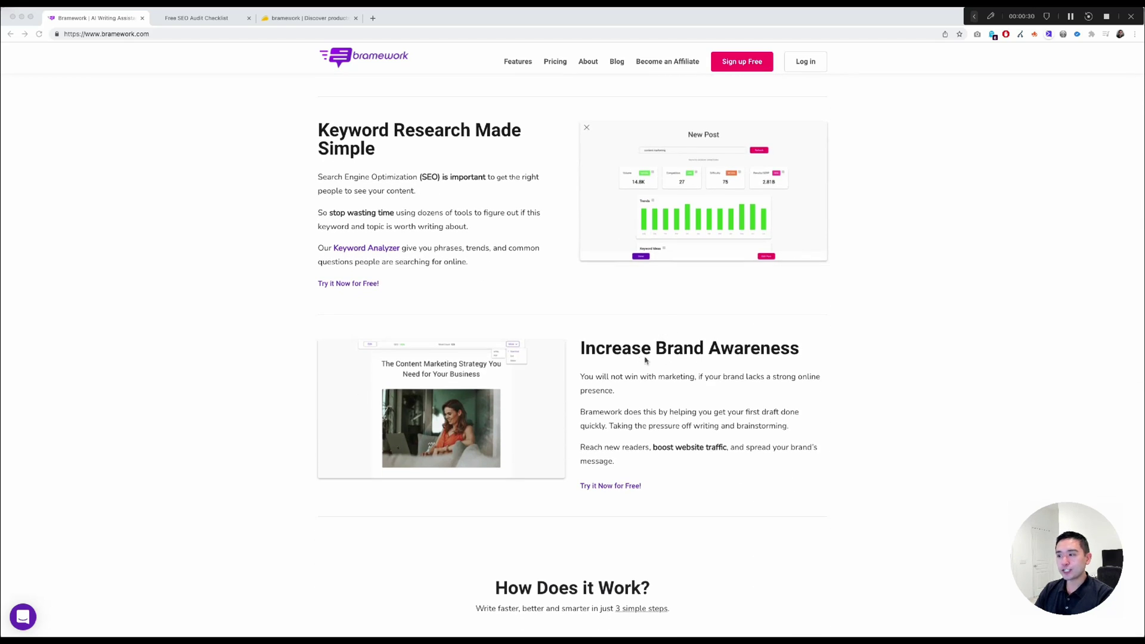
pyautogui.scroll(-1, 600, 356)
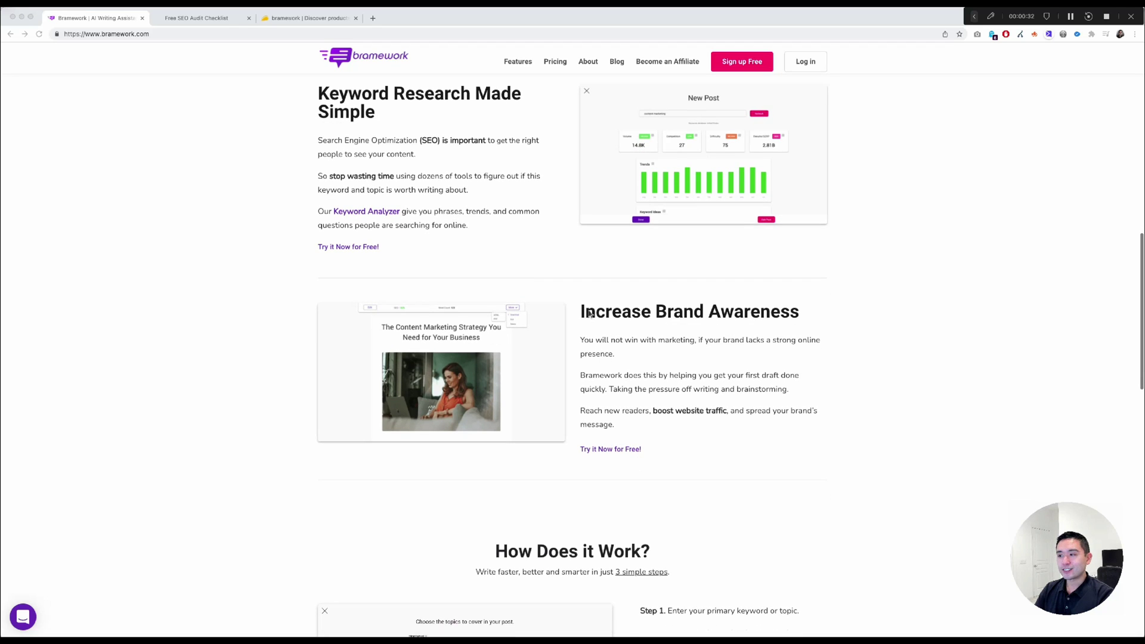
pyautogui.moveTo(582, 315); pyautogui.dragTo(796, 315)
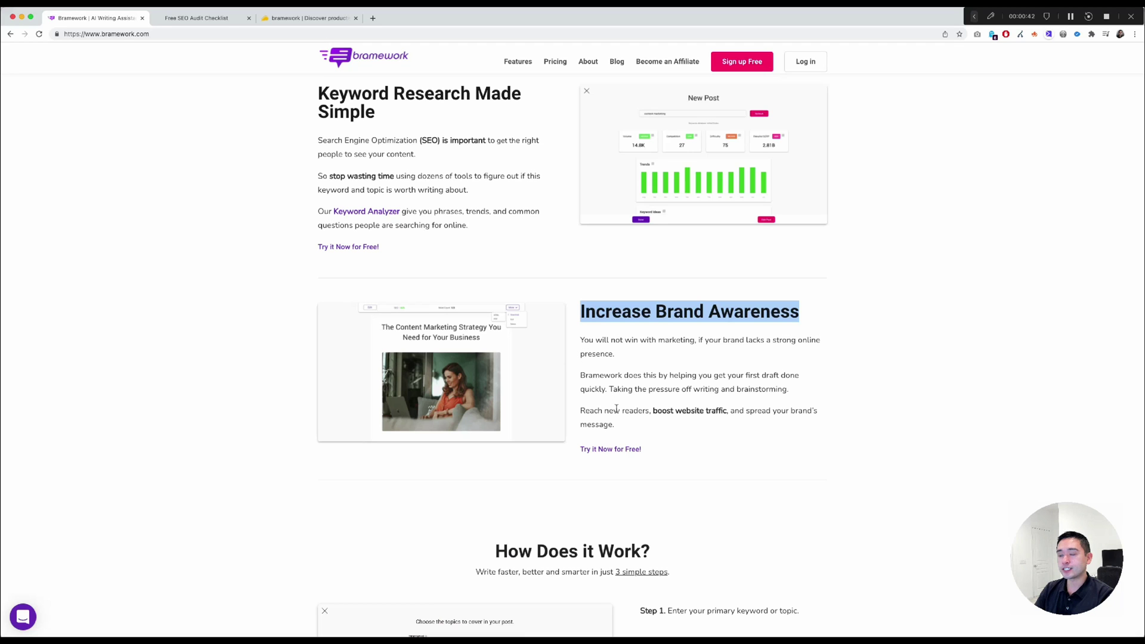
pyautogui.scroll(-6, 618, 407)
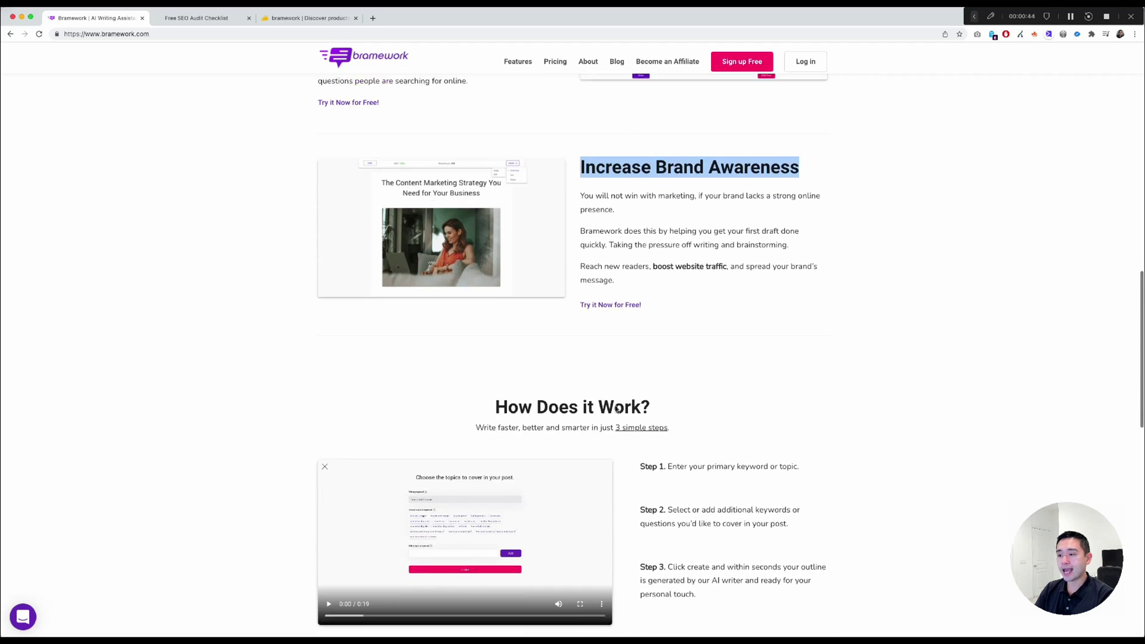
pyautogui.scroll(7, 610, 410)
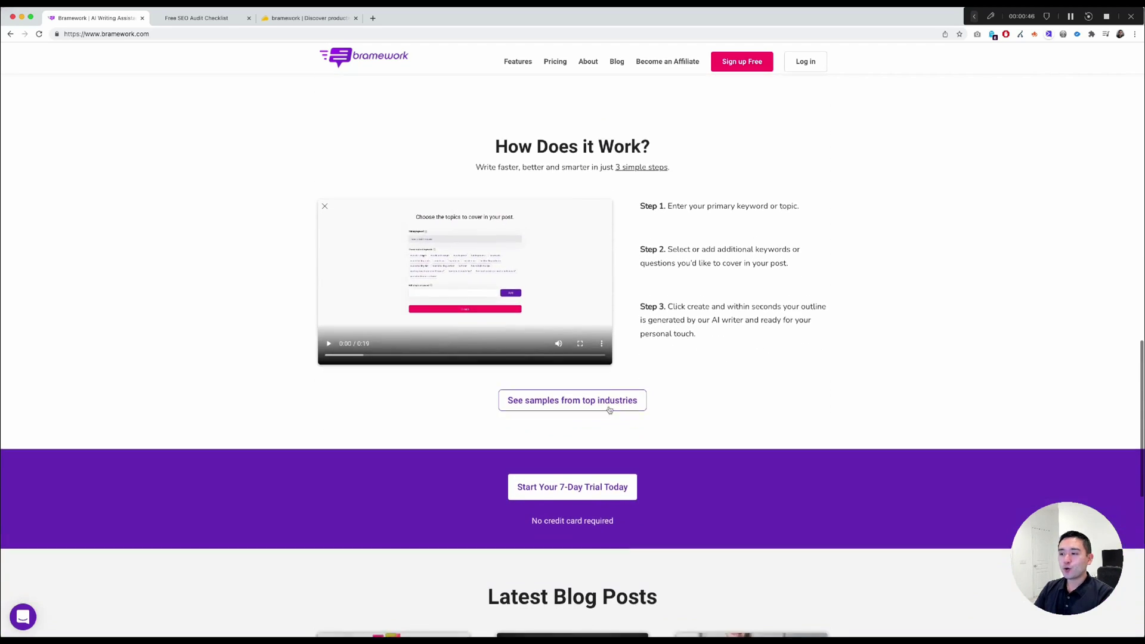
pyautogui.scroll(9, 609, 406)
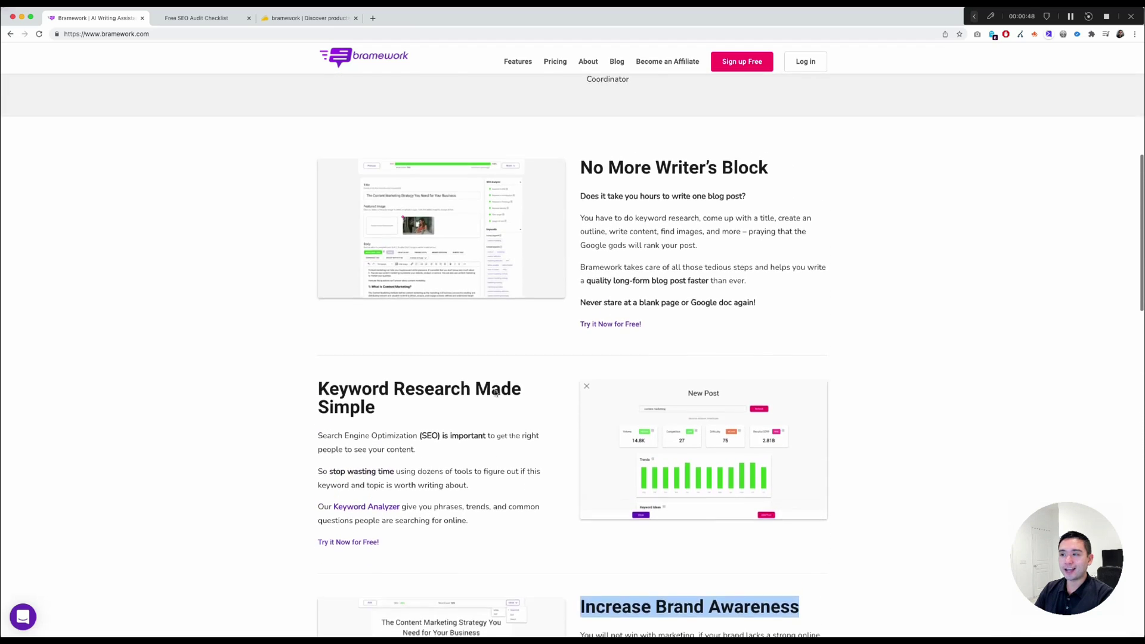
pyautogui.scroll(4, 513, 386)
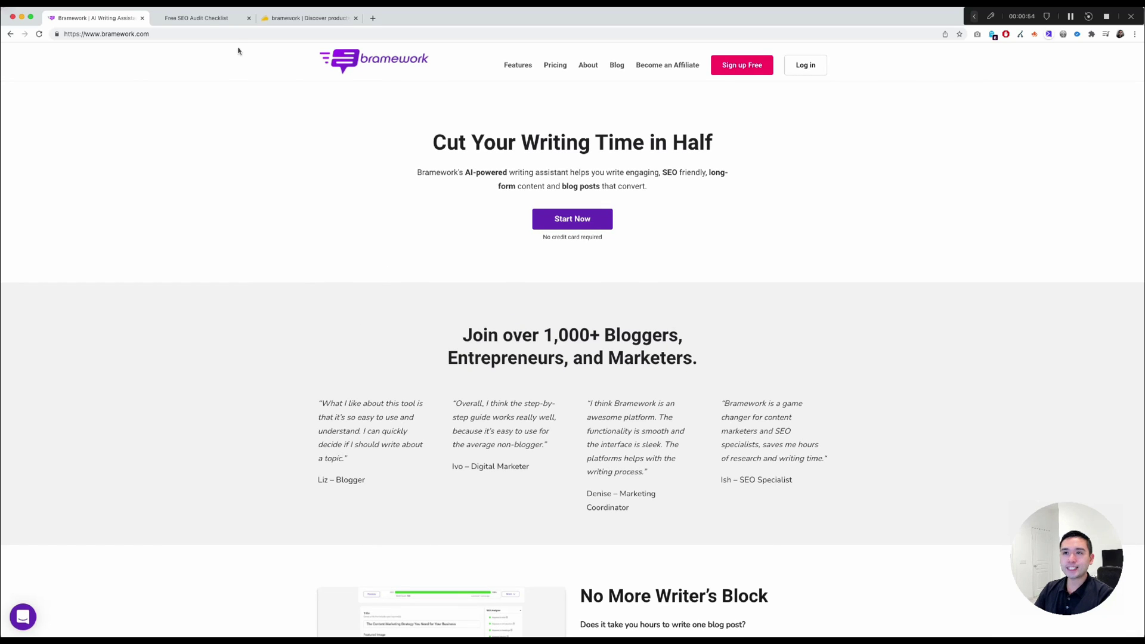
pyautogui.click(209, 23)
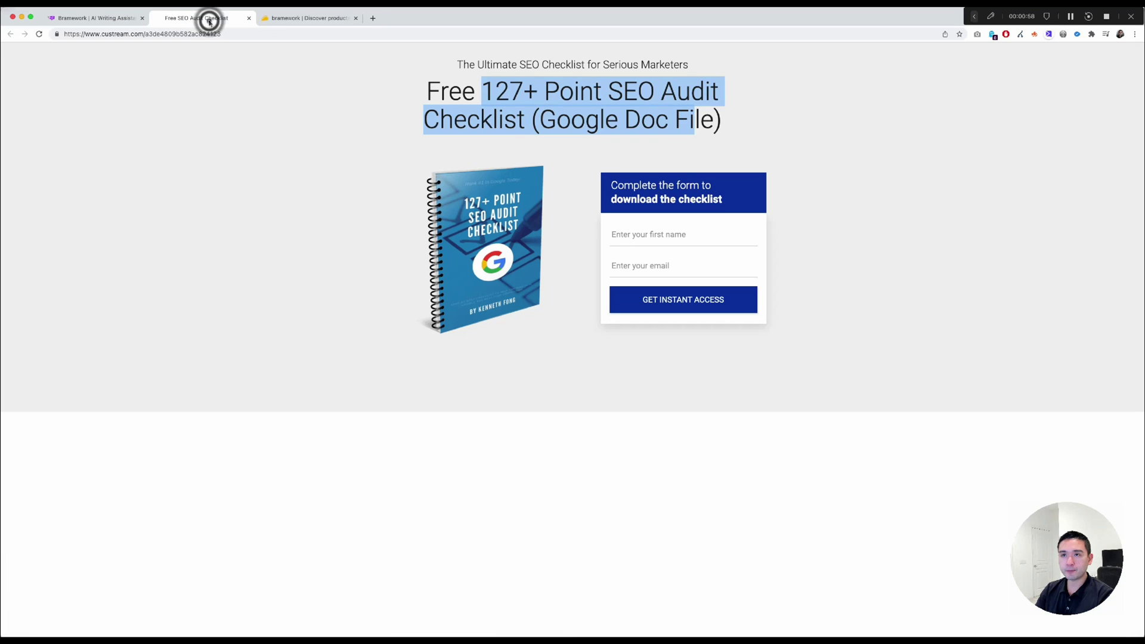
pyautogui.click(293, 85)
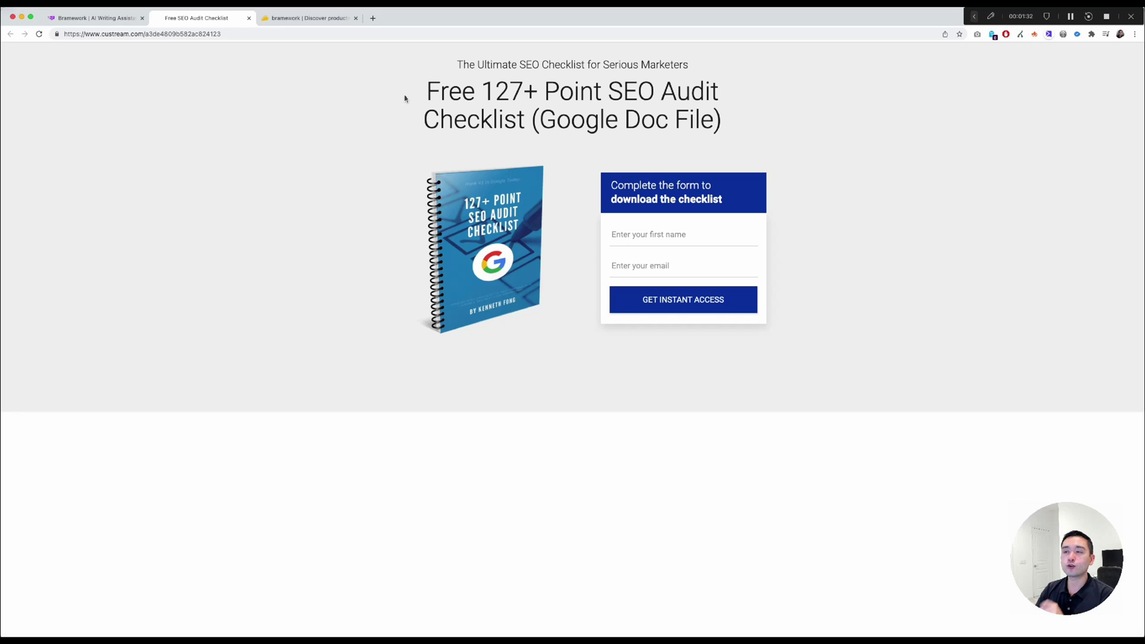
# - Return to the Bramework site and sign in to the account with the prefilled credentials
pyautogui.click(113, 18)
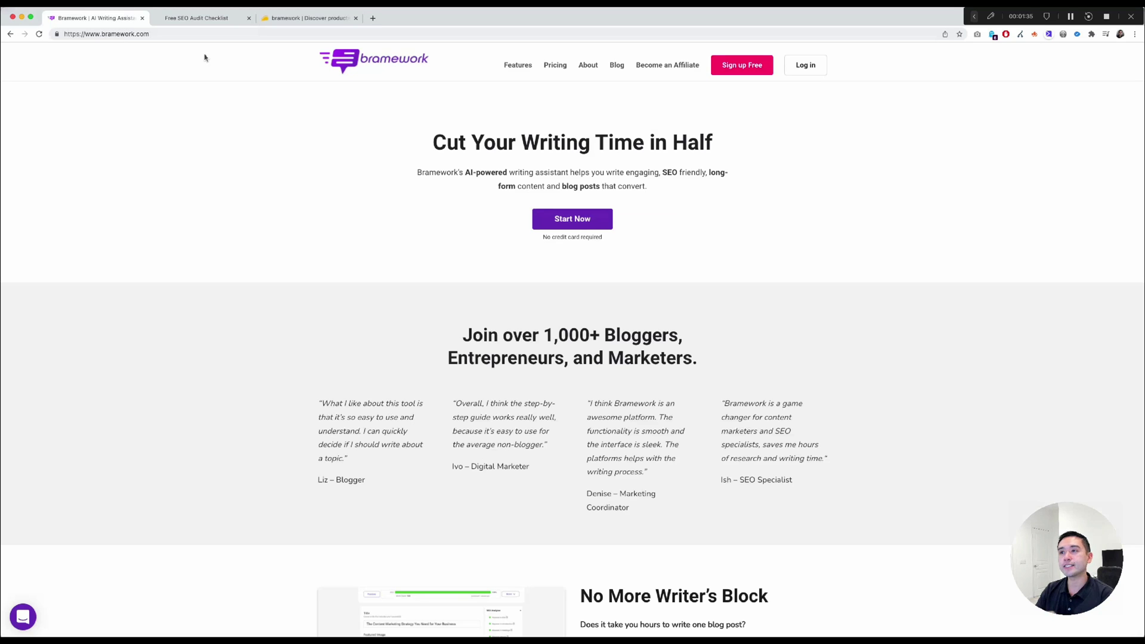
pyautogui.click(806, 64)
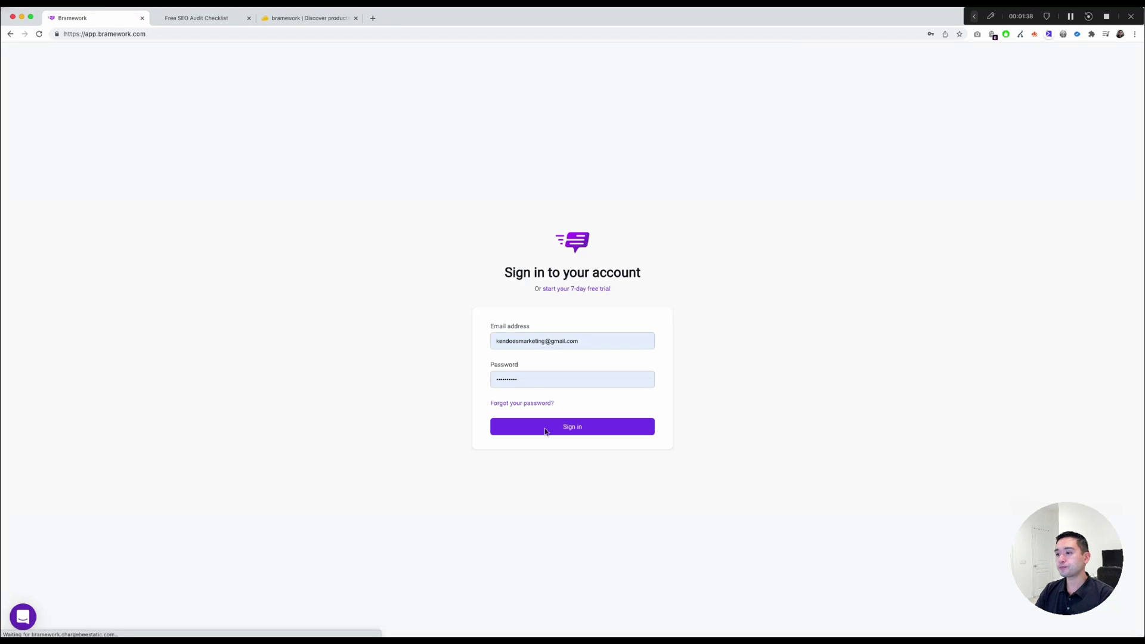
pyautogui.click(567, 426)
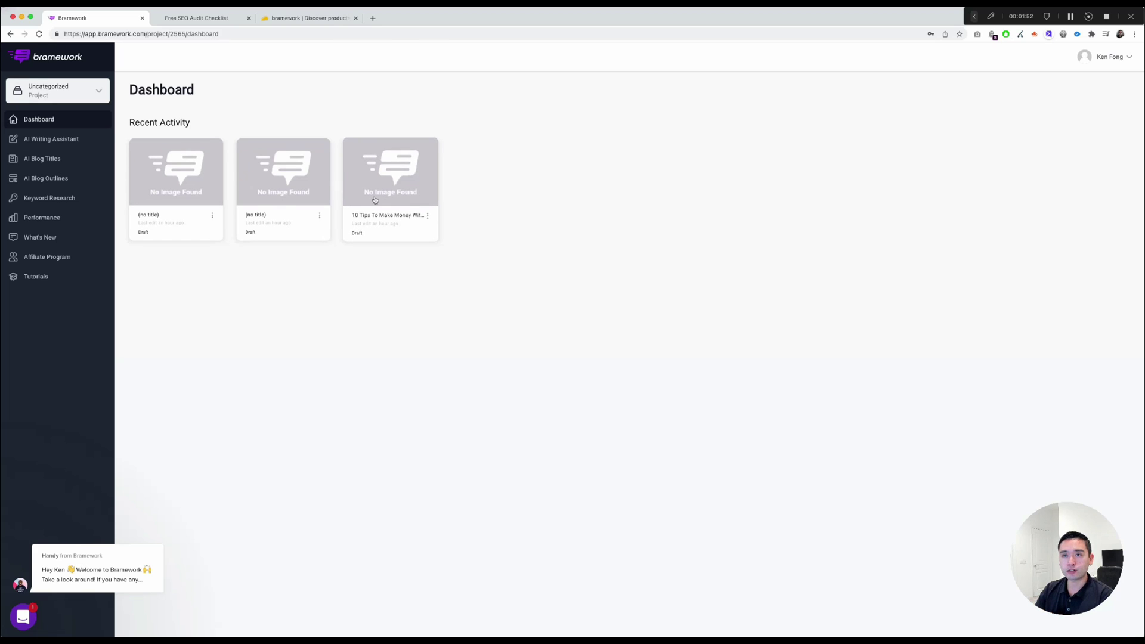
# - Review the list of all projects and the blank New Project form, returning to the dashboard without creating a project
pyautogui.click(44, 95)
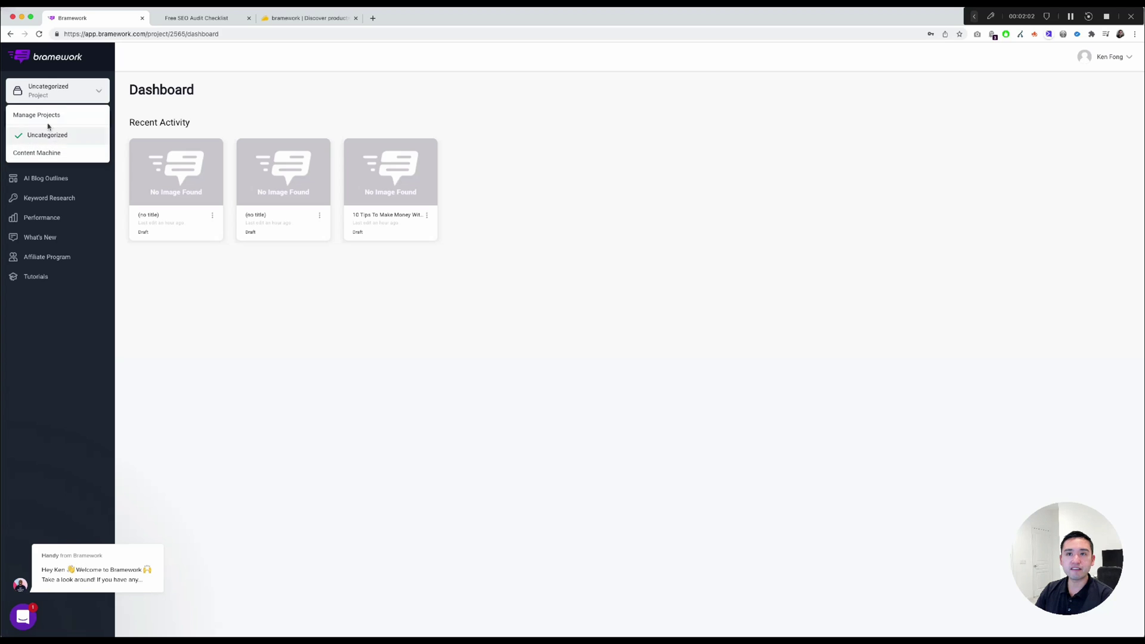
pyautogui.click(38, 118)
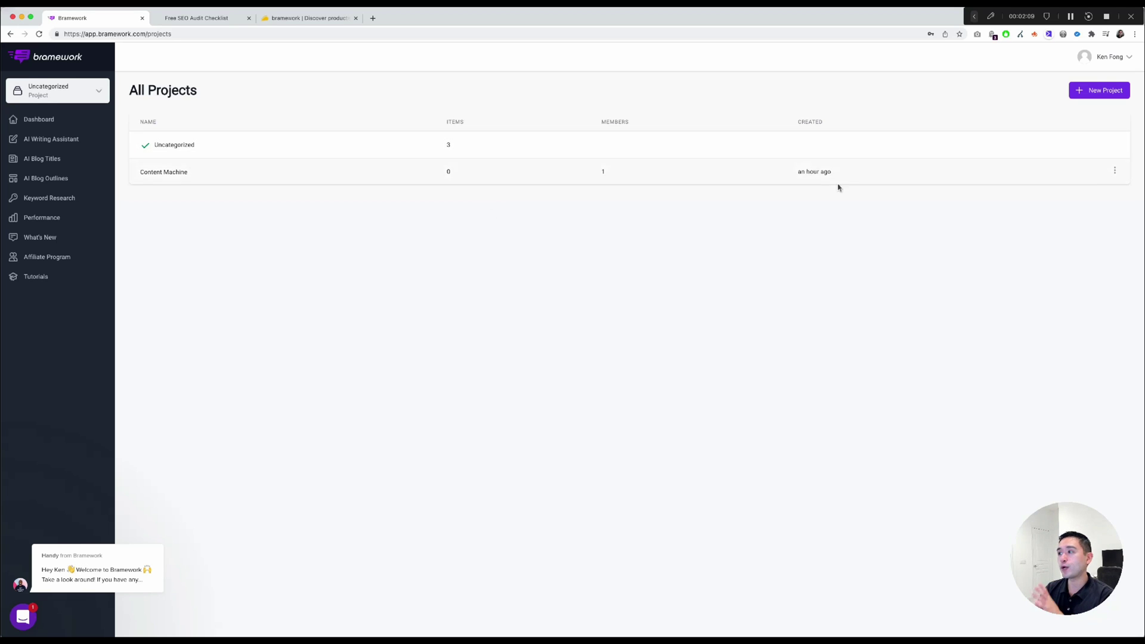
pyautogui.click(1097, 94)
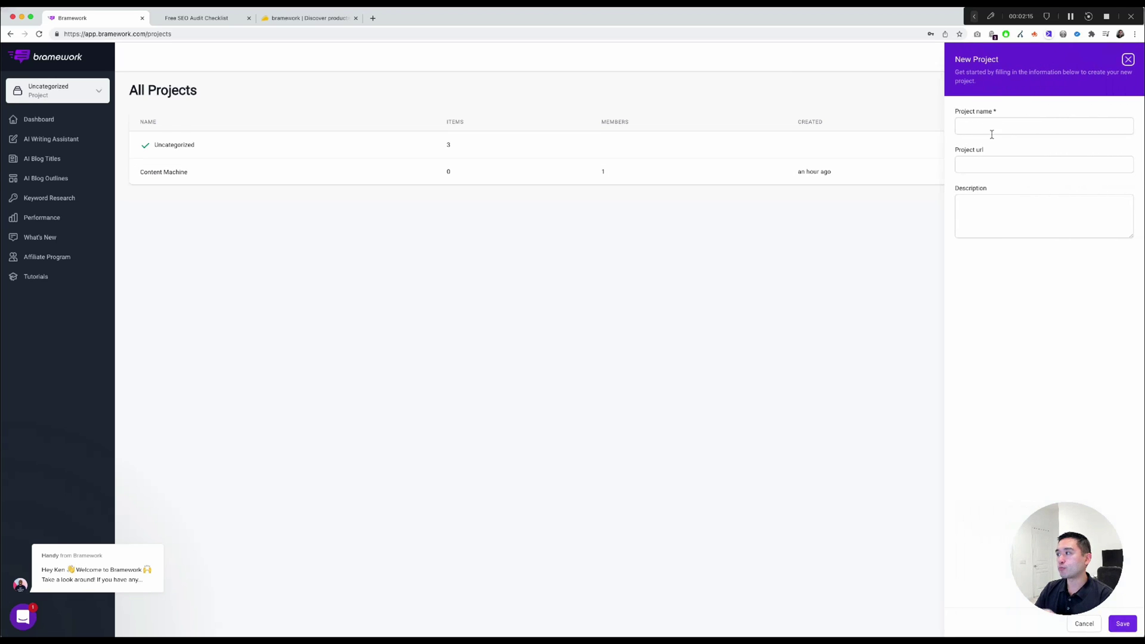
pyautogui.click(1128, 60)
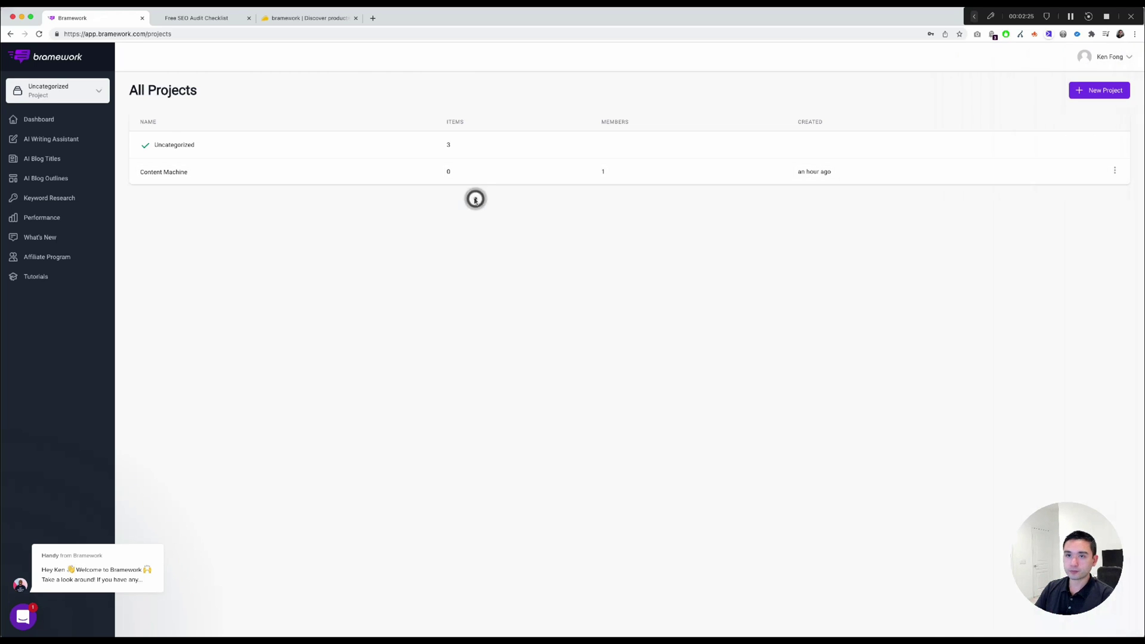
pyautogui.click(60, 120)
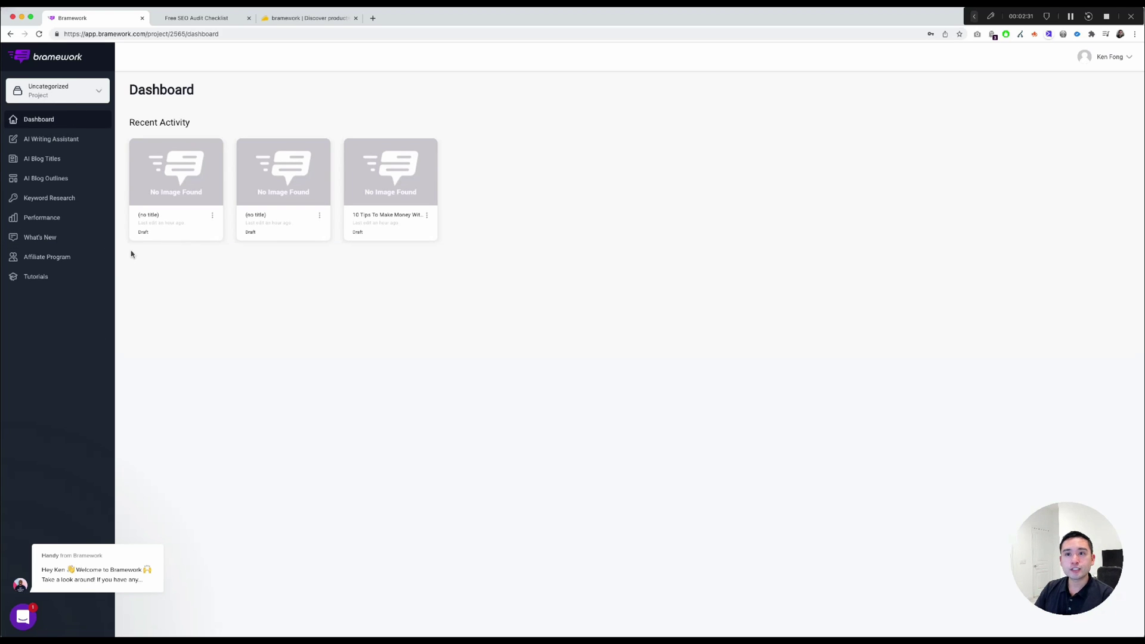
# - Generate AI blog titles for the keyword phrase "affiliate marketing tips"
pyautogui.click(60, 165)
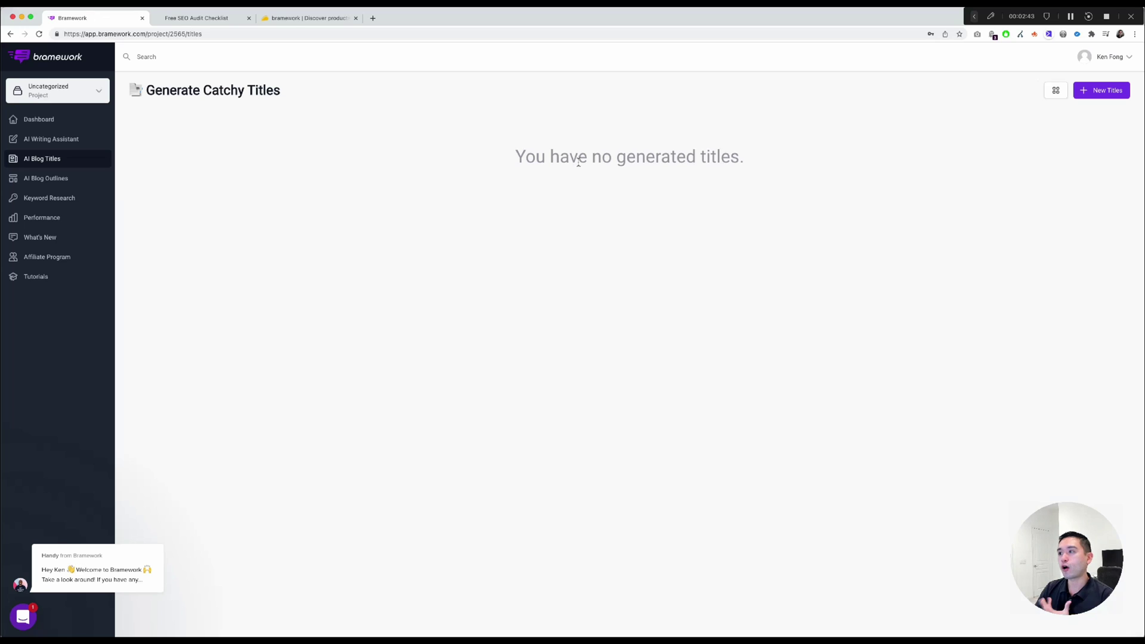
pyautogui.click(1092, 92)
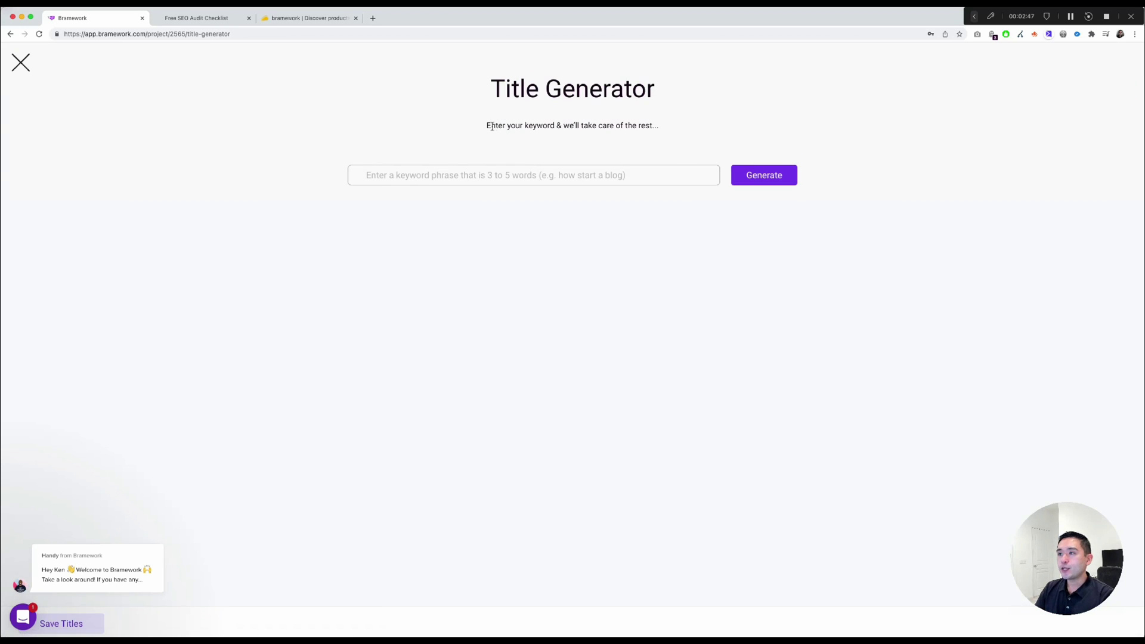
pyautogui.moveTo(487, 126); pyautogui.dragTo(659, 127)
pyautogui.click(593, 175)
pyautogui.click(399, 197)
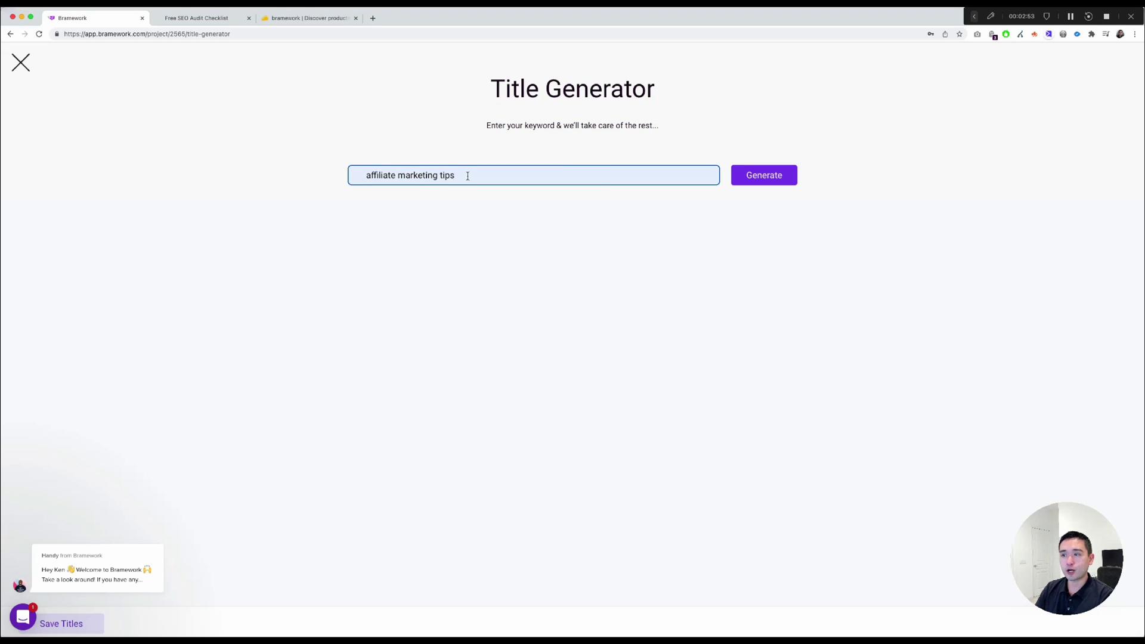
pyautogui.click(765, 178)
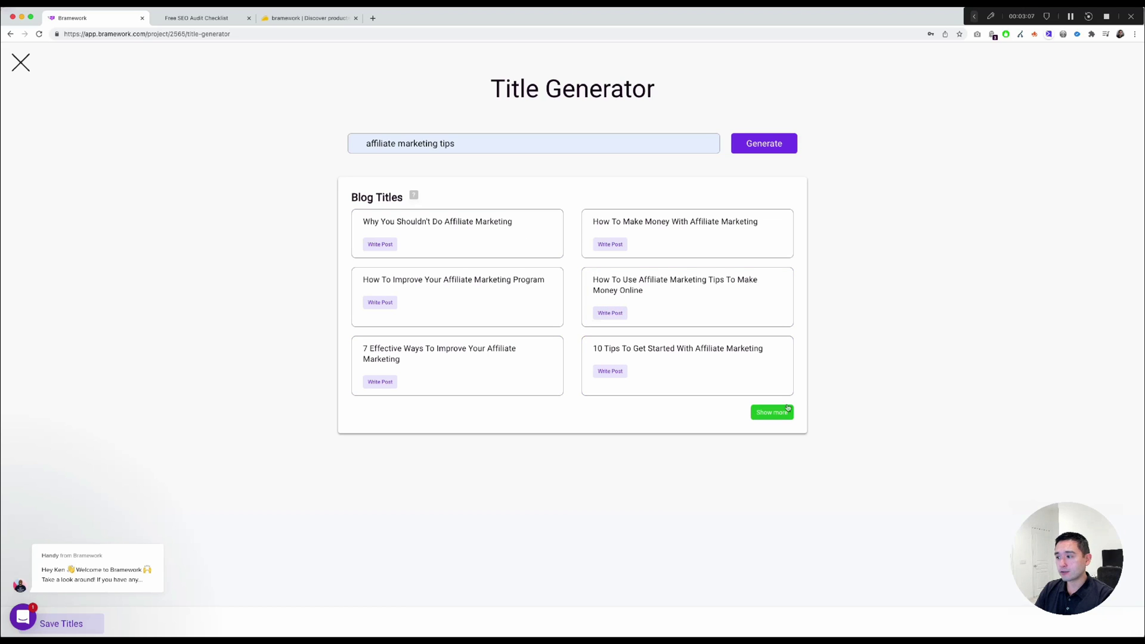
# - Request two more batches of blog title suggestions for the same keyword
pyautogui.click(769, 412)
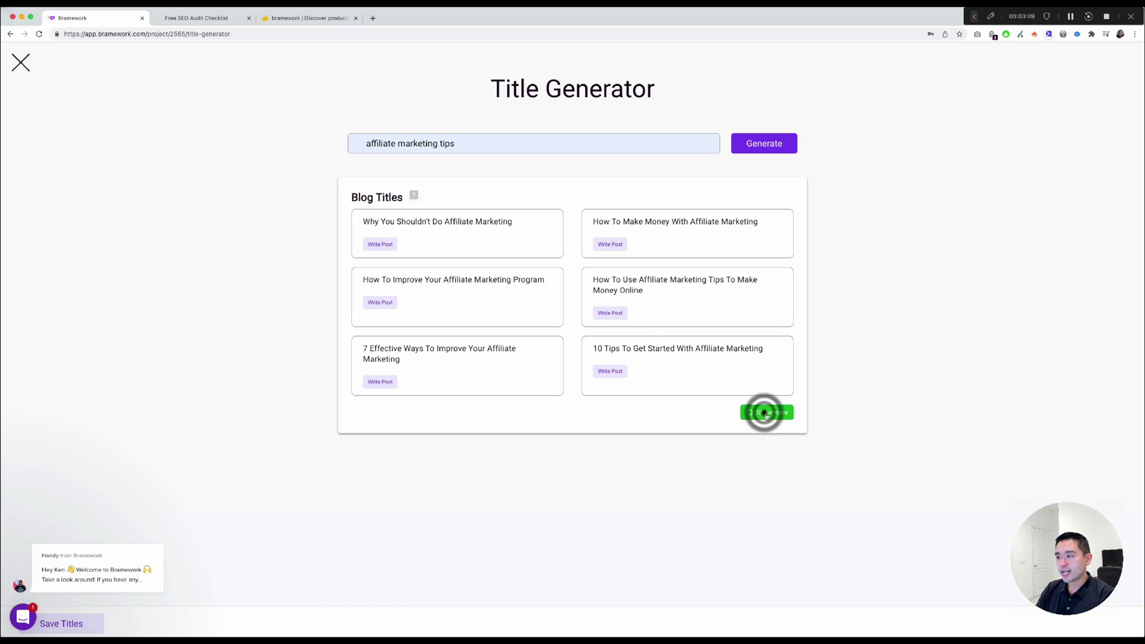
pyautogui.scroll(-2, 576, 417)
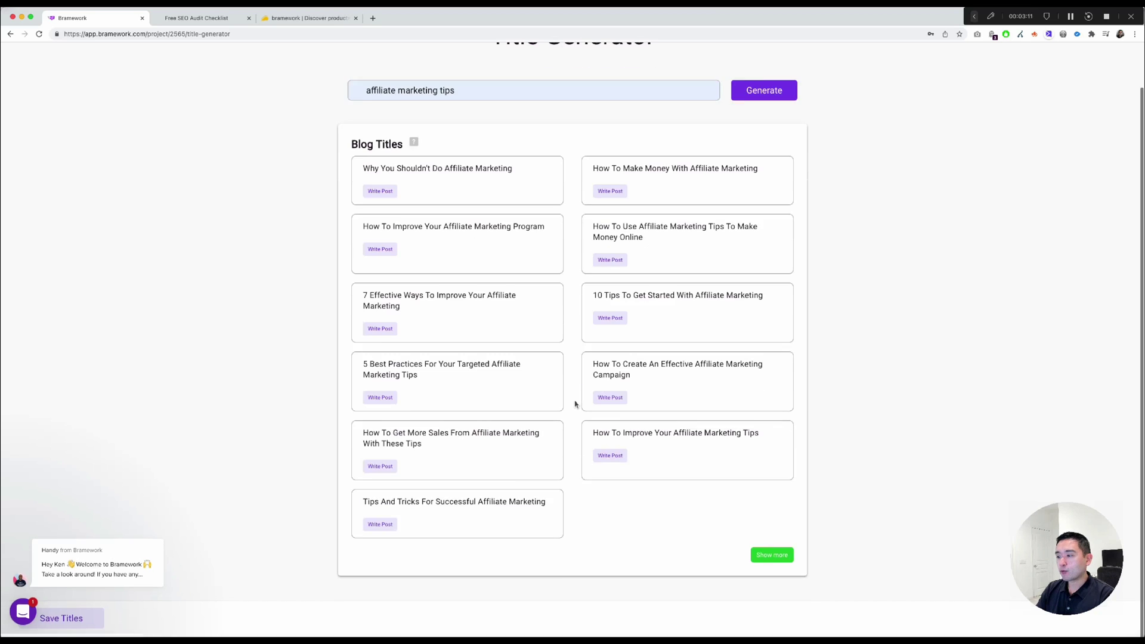
pyautogui.click(778, 560)
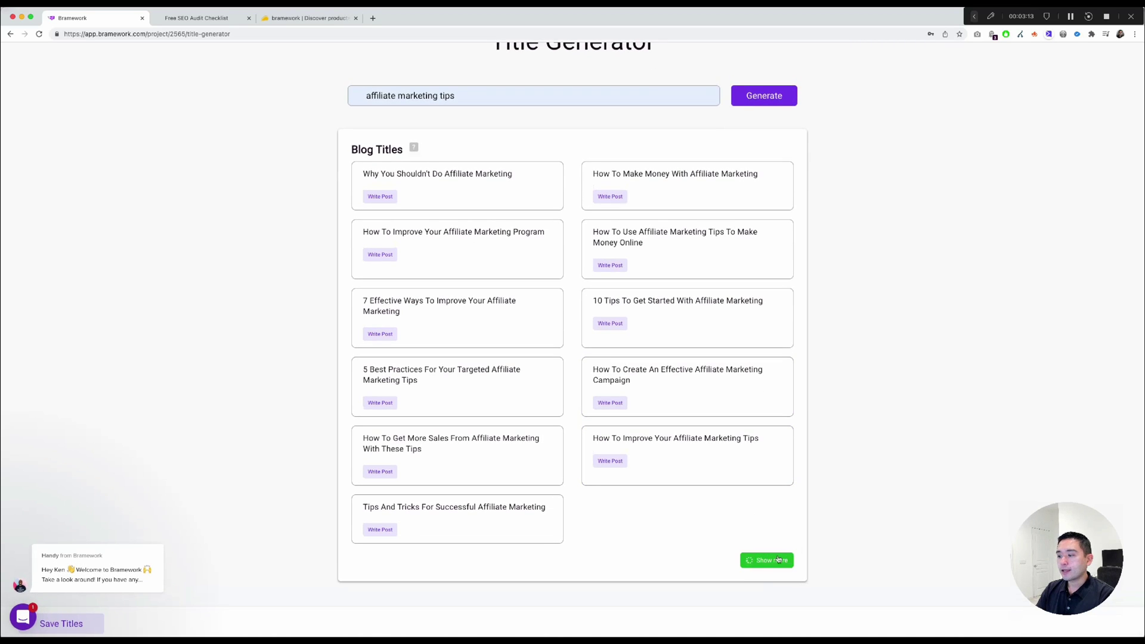
pyautogui.scroll(-1, 776, 527)
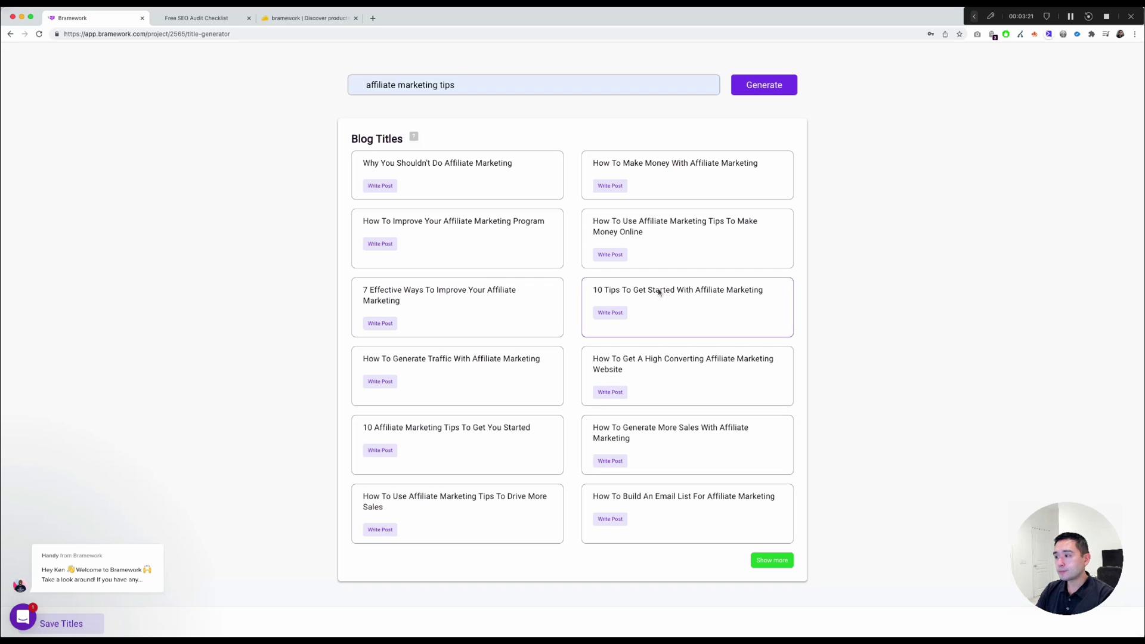
# - Start a post from the title "How To Make Money With Affiliate Marketing" and continue past the content-quality check
pyautogui.click(611, 186)
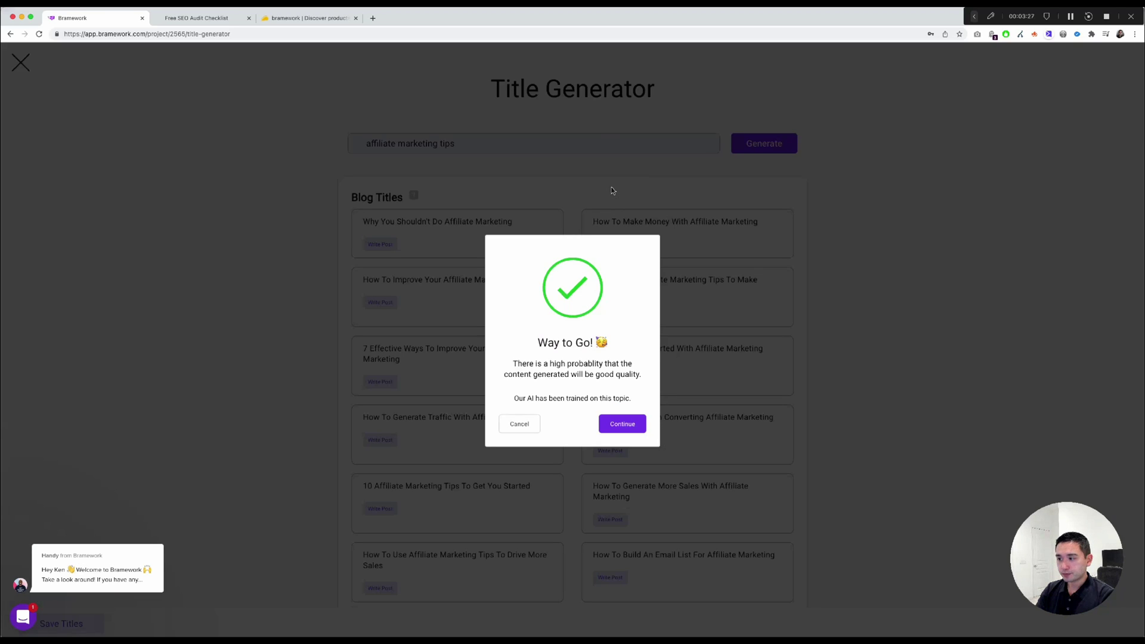
pyautogui.moveTo(524, 366); pyautogui.dragTo(634, 375)
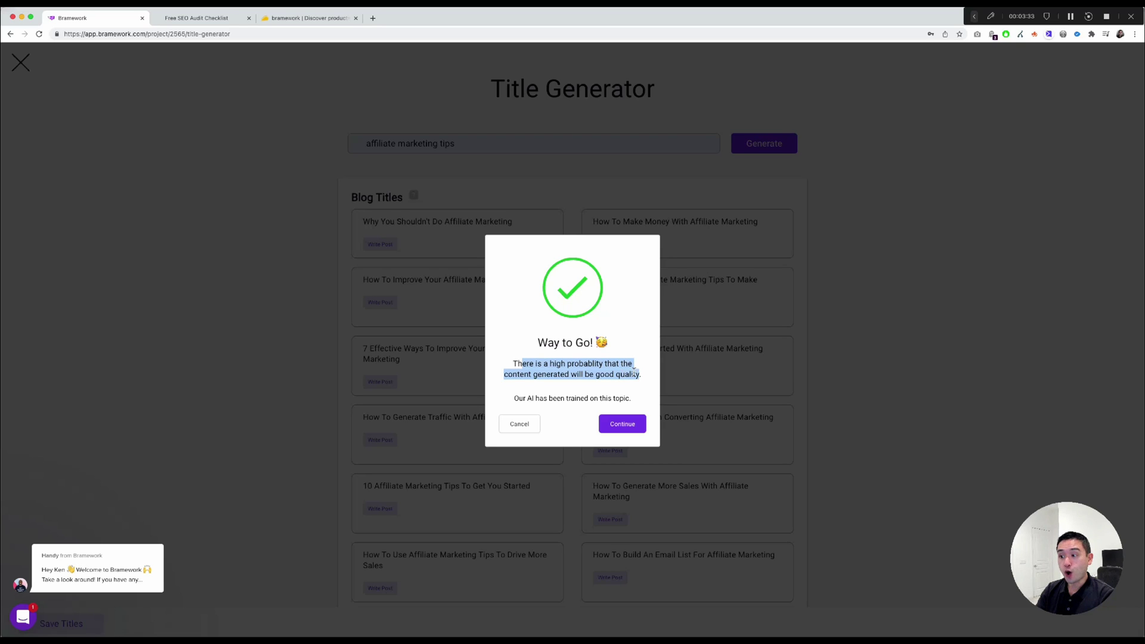
pyautogui.click(621, 427)
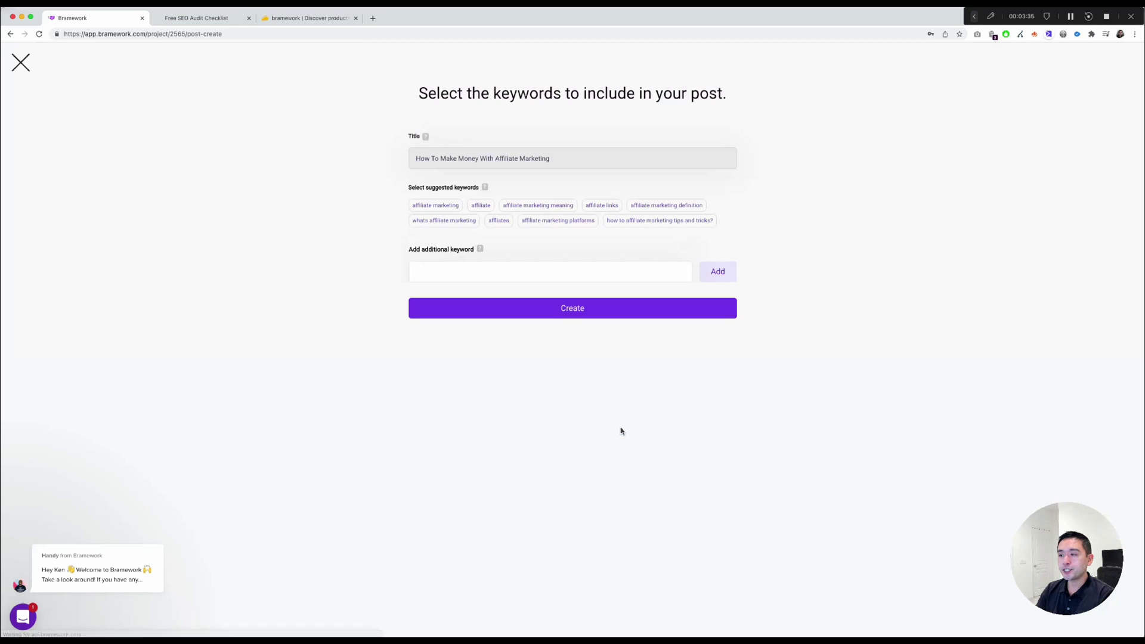
# - Select the suggested keywords "affiliate marketing" and "whats affiliate marketing" and create the post
pyautogui.click(457, 209)
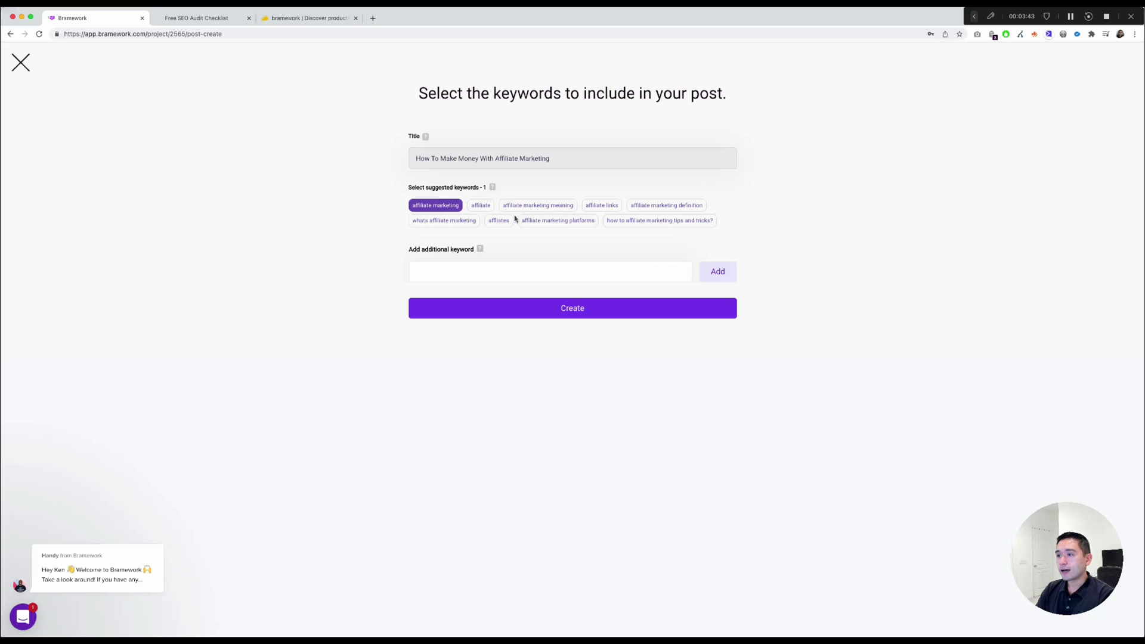
pyautogui.click(462, 220)
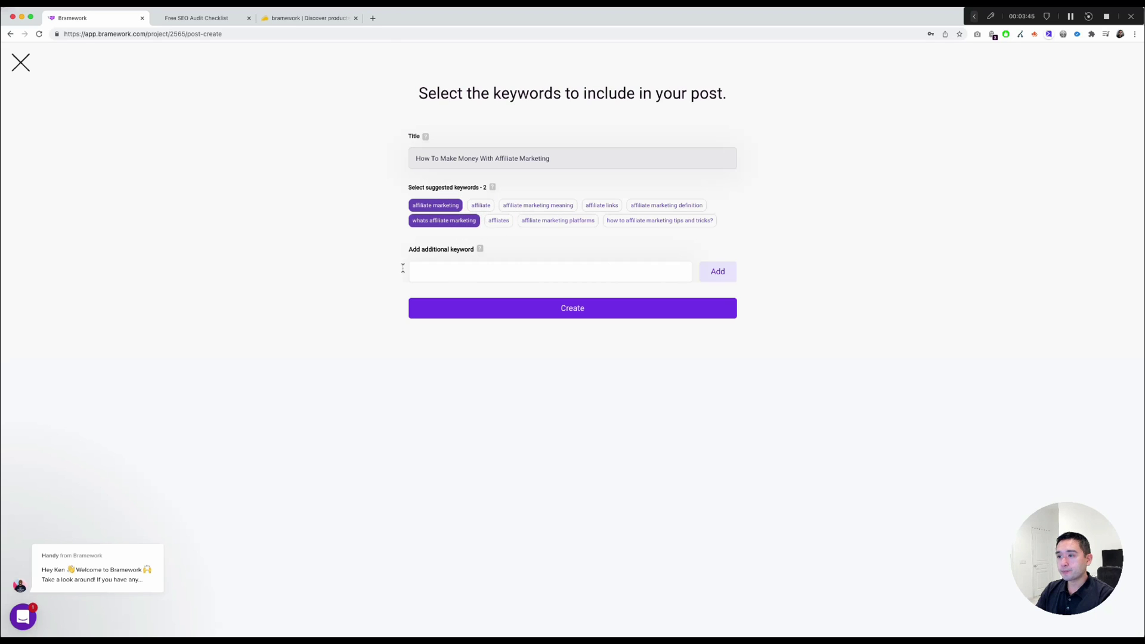
pyautogui.click(578, 319)
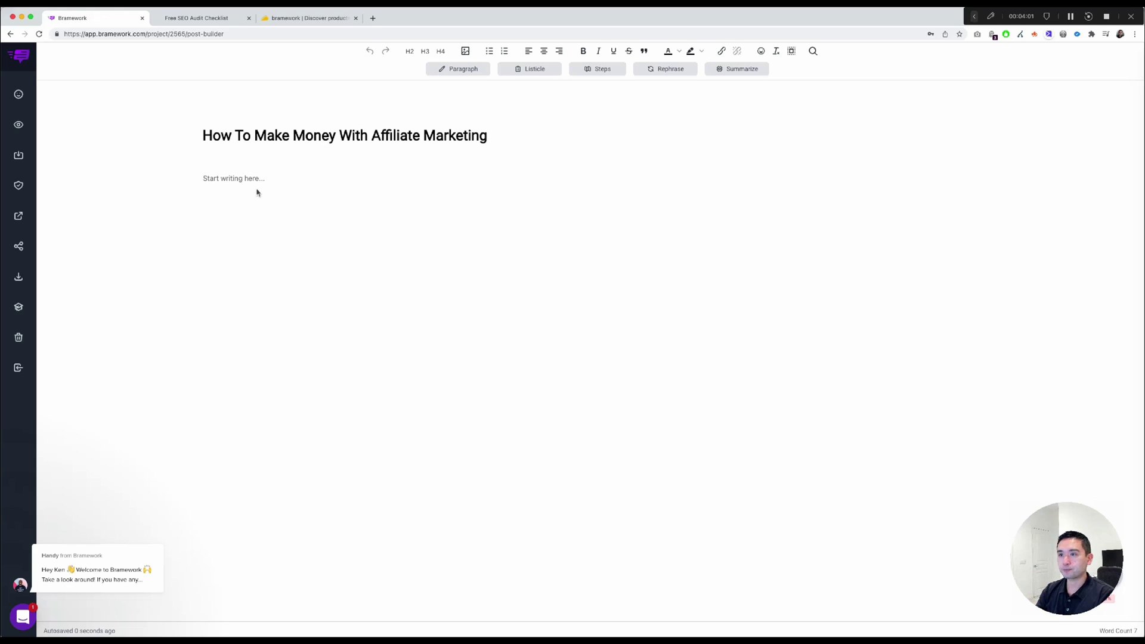
# - Enter "affiliate marketing tips" as the first line of the post body
pyautogui.click(236, 181)
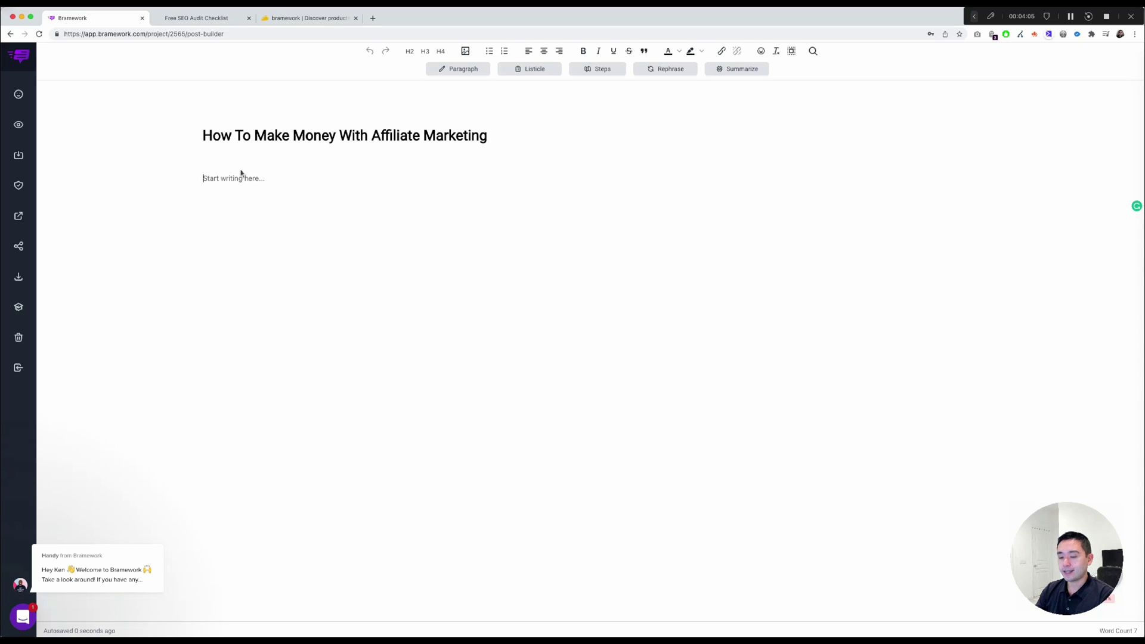
pyautogui.write('affiliate mark')
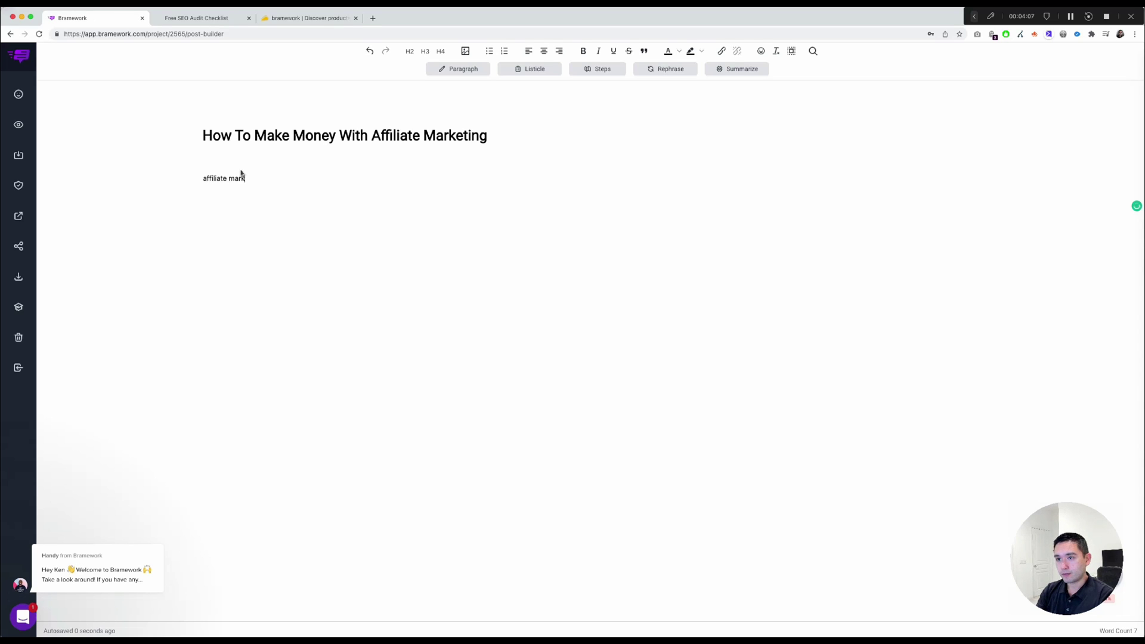
pyautogui.write('eting tips')
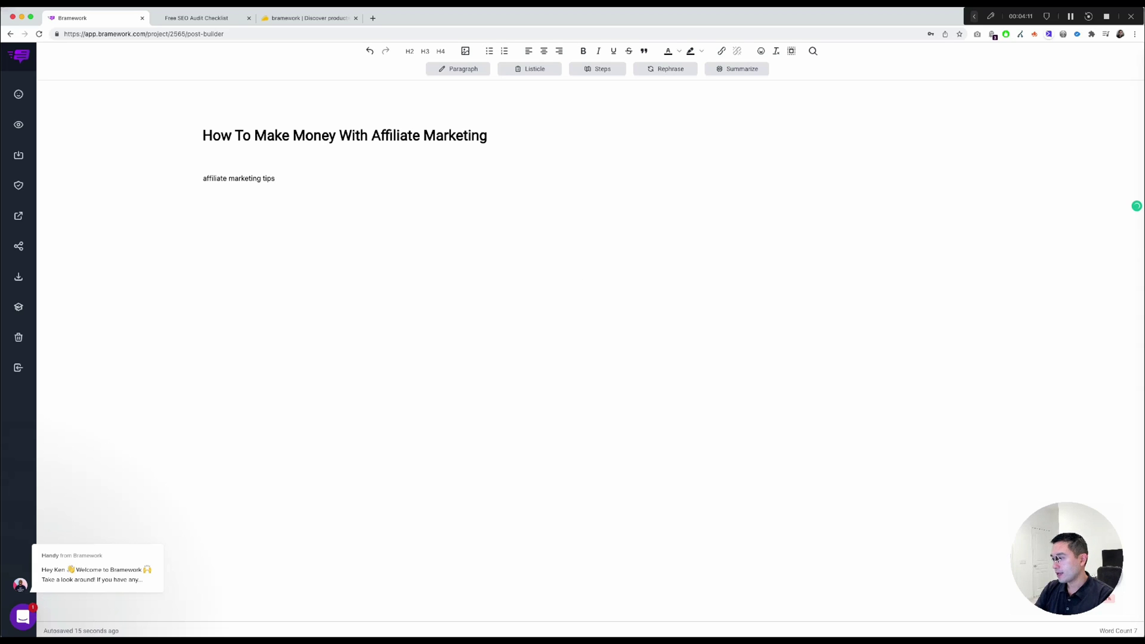
pyautogui.moveTo(1057, 557)
pyautogui.mouseDown()
pyautogui.moveTo(1057, 479)
pyautogui.moveTo(58, 576)
pyautogui.mouseUp()
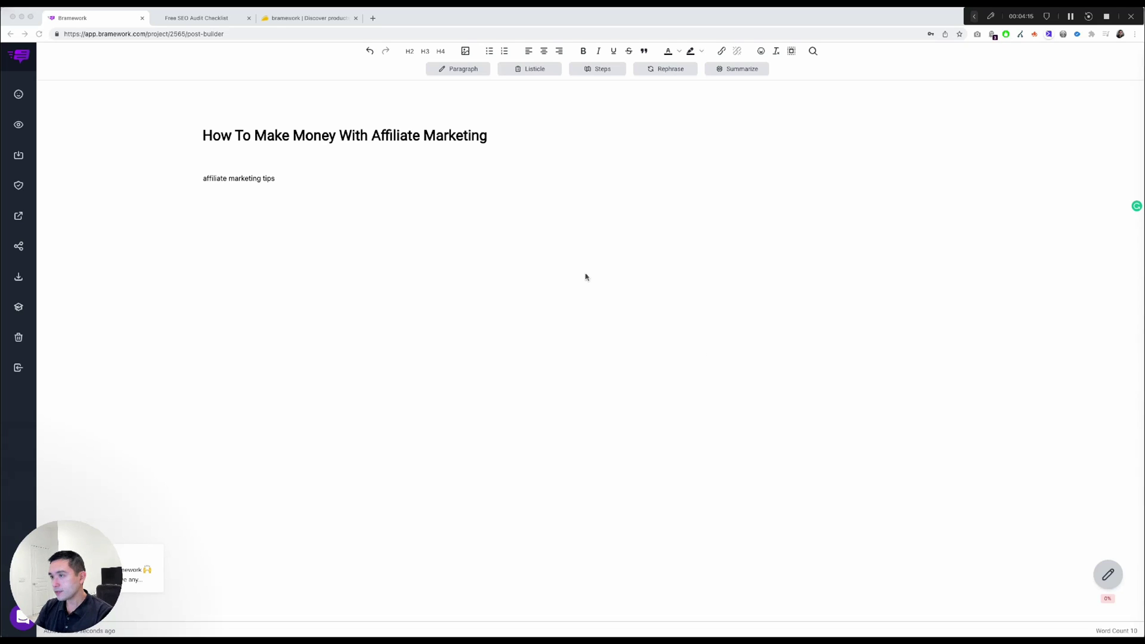
# - Try the H2, H3 and H4 heading levels and a bulleted list on the line "affiliate marketing tips"
pyautogui.moveTo(280, 179); pyautogui.dragTo(200, 179)
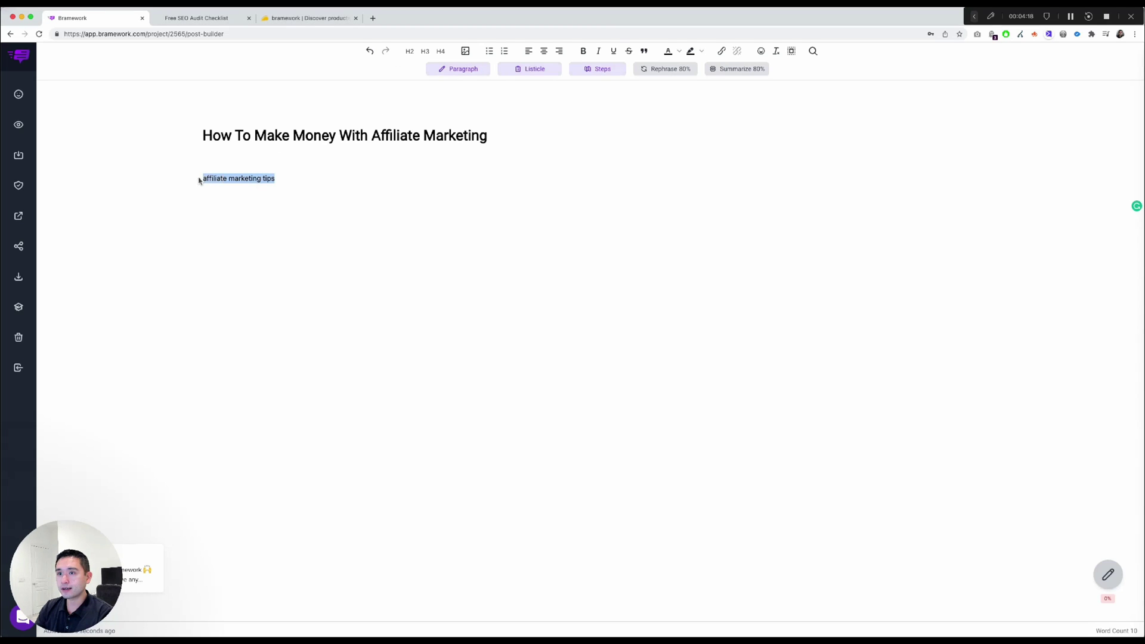
pyautogui.click(409, 53)
pyautogui.click(425, 52)
pyautogui.click(440, 52)
pyautogui.click(410, 52)
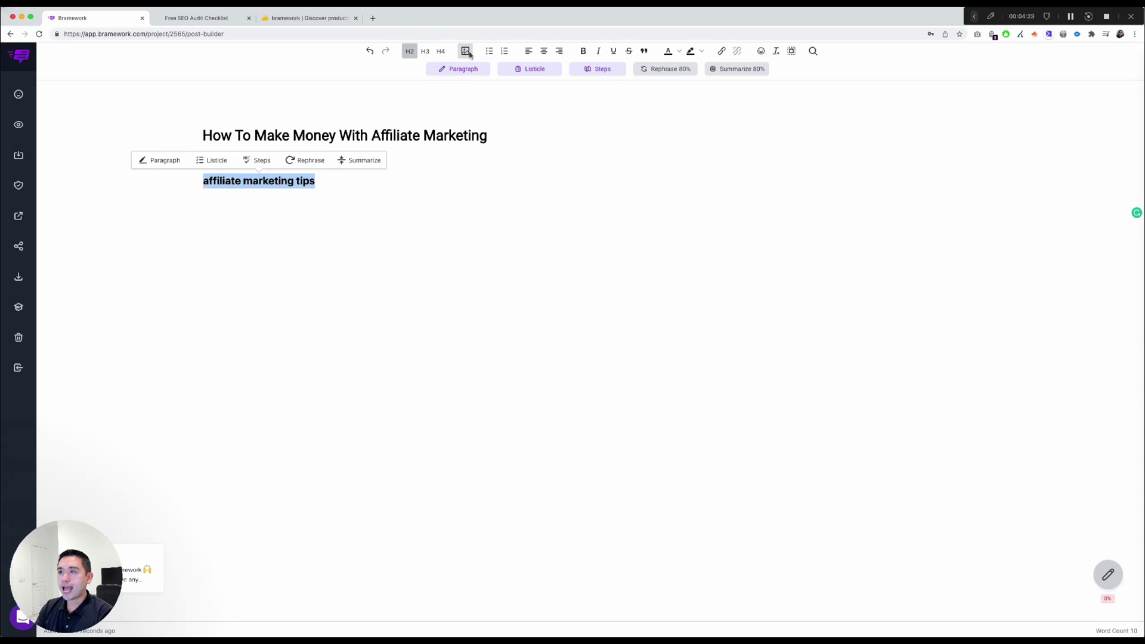
pyautogui.click(490, 52)
pyautogui.click(489, 53)
# - Make the line "affiliate marketing tips" bold
pyautogui.click(583, 52)
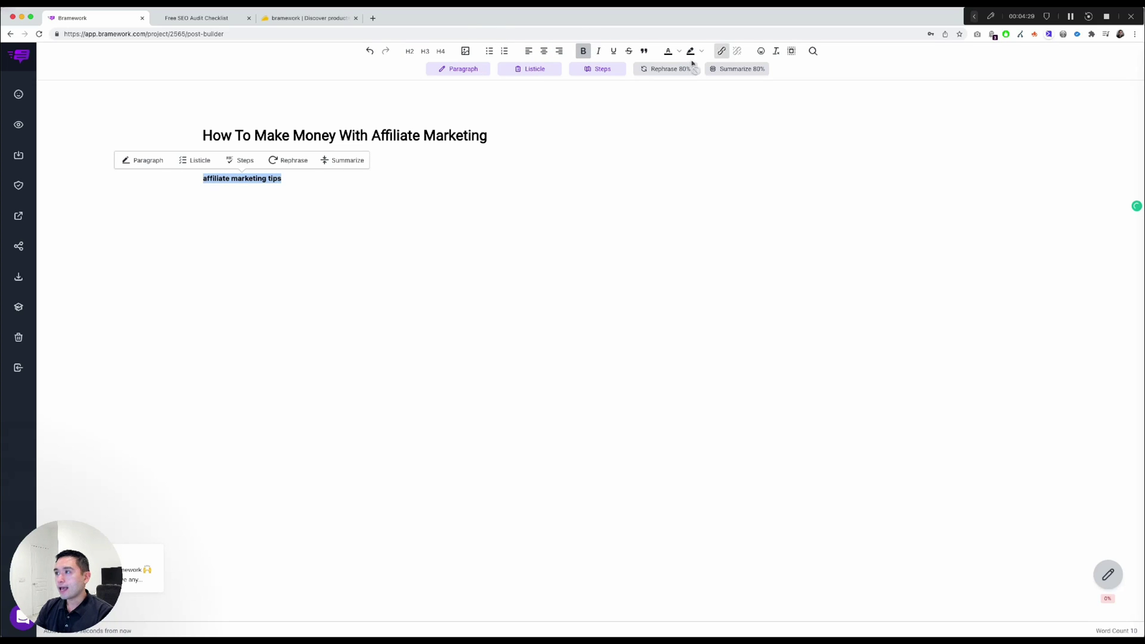
pyautogui.click(286, 185)
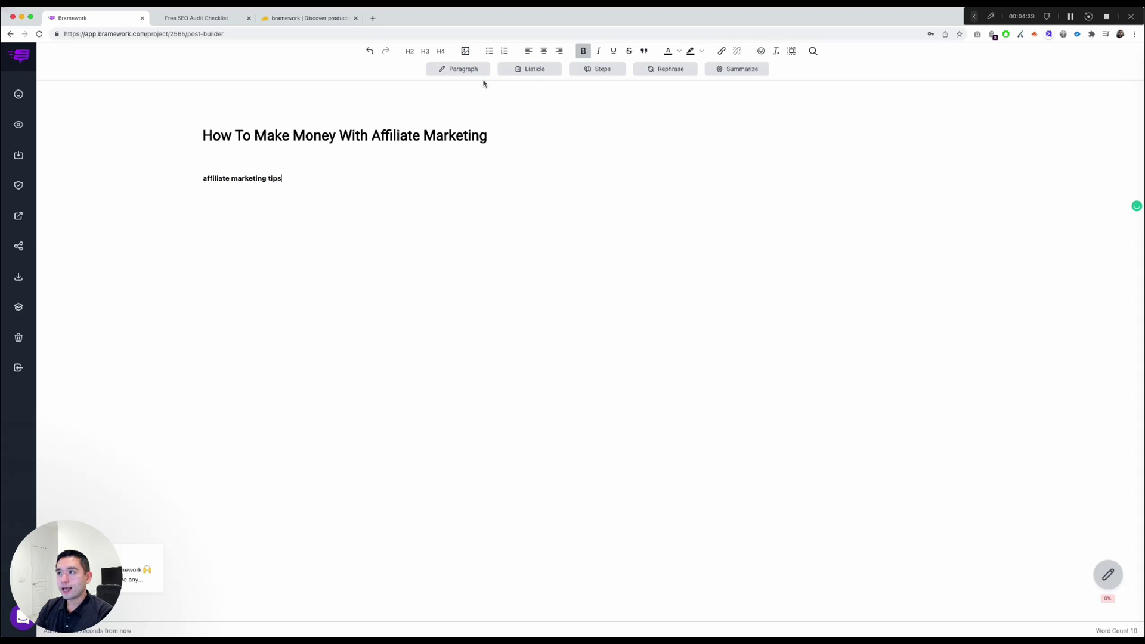
# - Generate an AI paragraph from the bold line "affiliate marketing tips" and undo it
pyautogui.click(259, 176)
pyautogui.moveTo(294, 177); pyautogui.dragTo(200, 179)
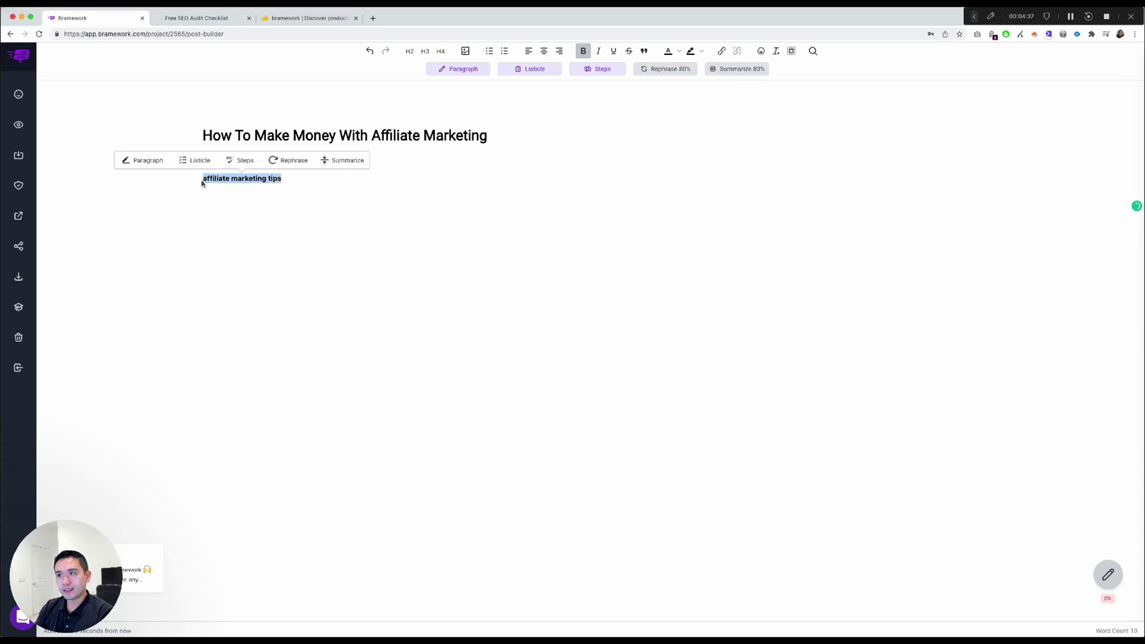
pyautogui.click(447, 70)
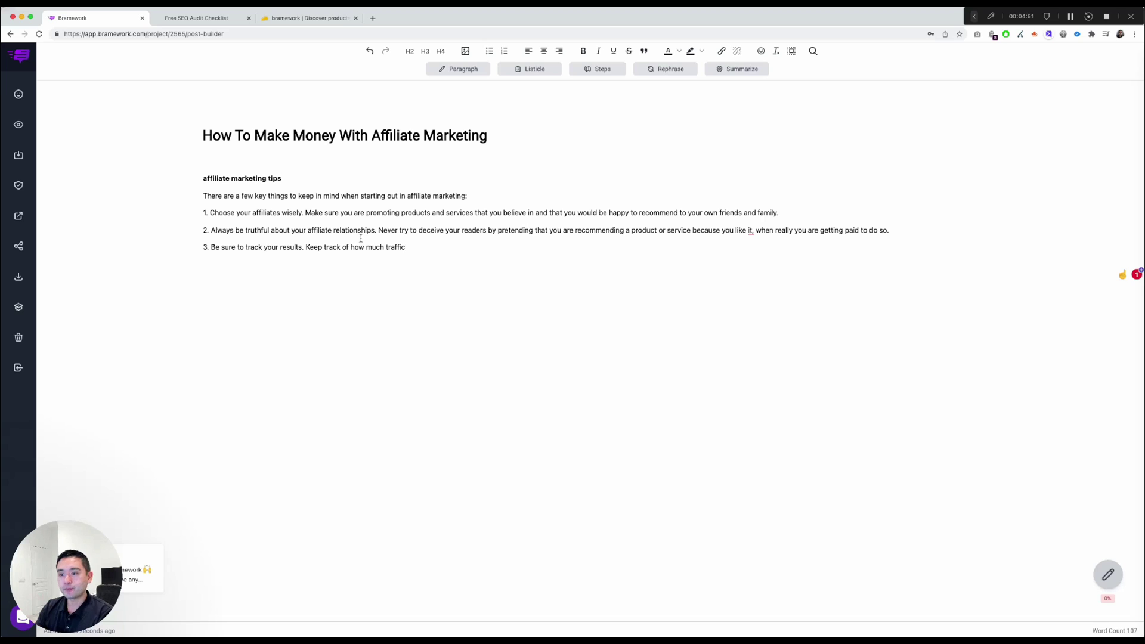
pyautogui.press('super+z')
# - Generate an AI listicle from "affiliate marketing tips", review its items and undo it
pyautogui.tripleClick(274, 177)
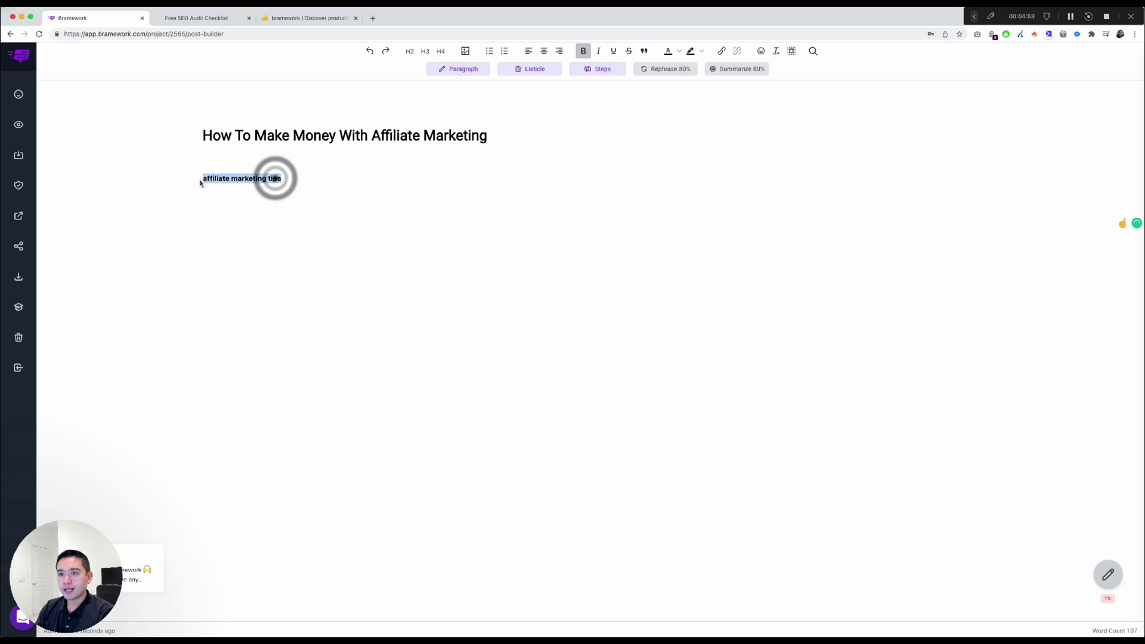
pyautogui.click(544, 71)
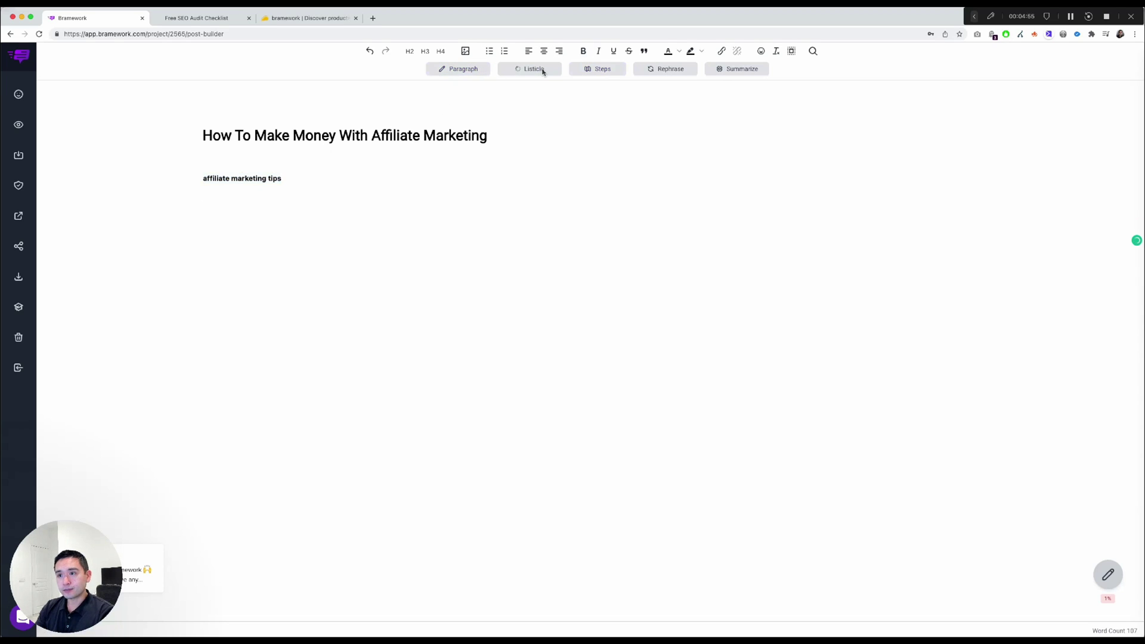
pyautogui.click(207, 195)
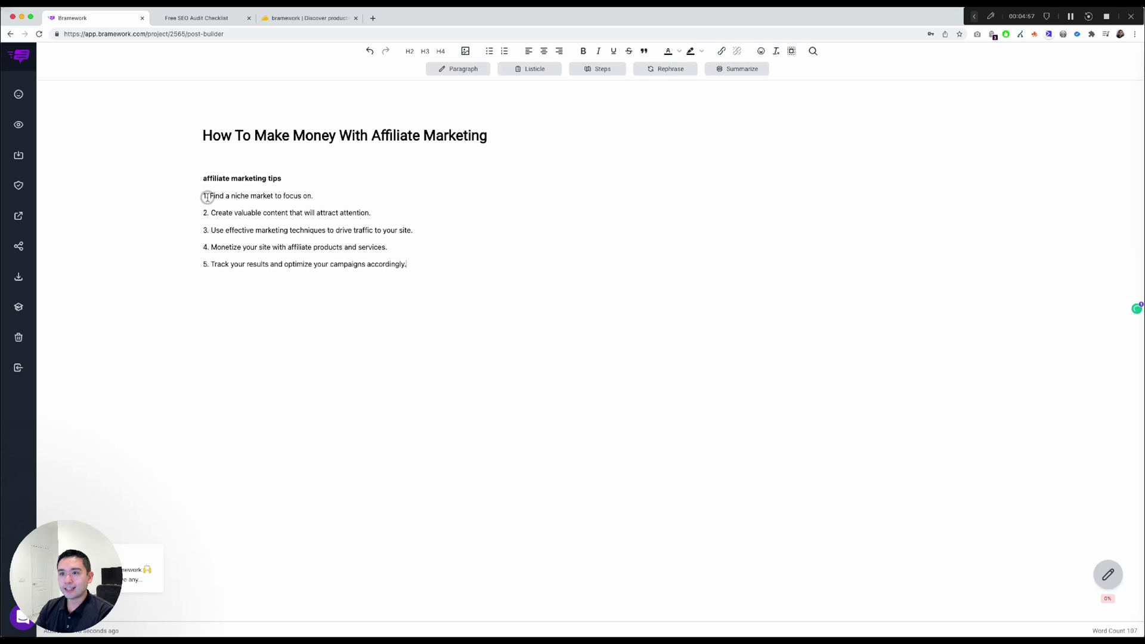
pyautogui.moveTo(219, 196); pyautogui.dragTo(299, 203)
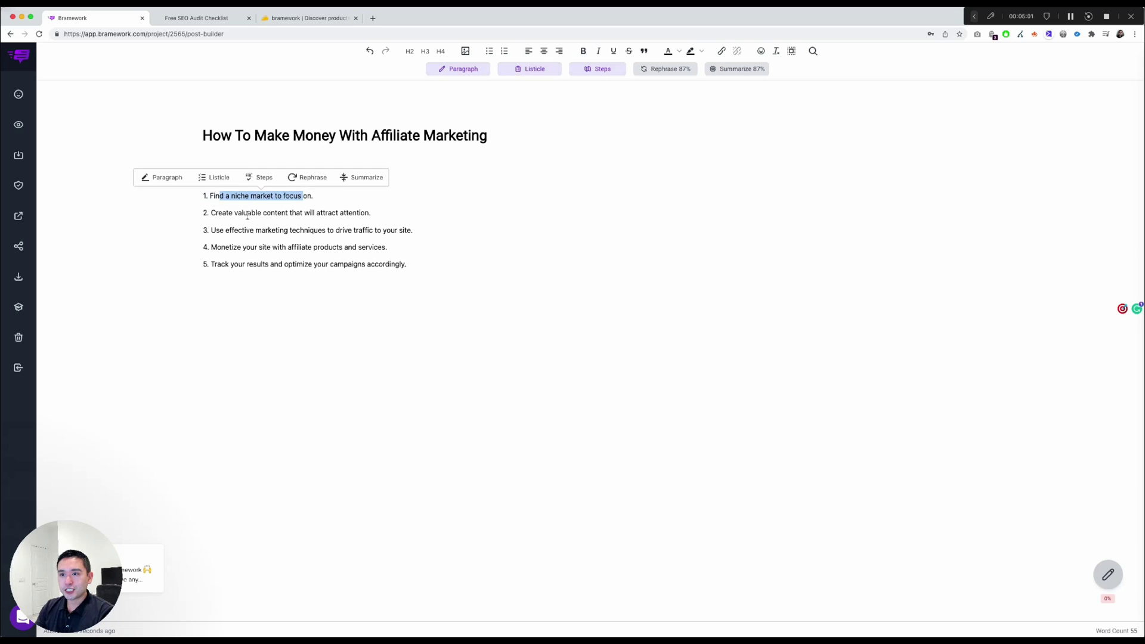
pyautogui.click(218, 214)
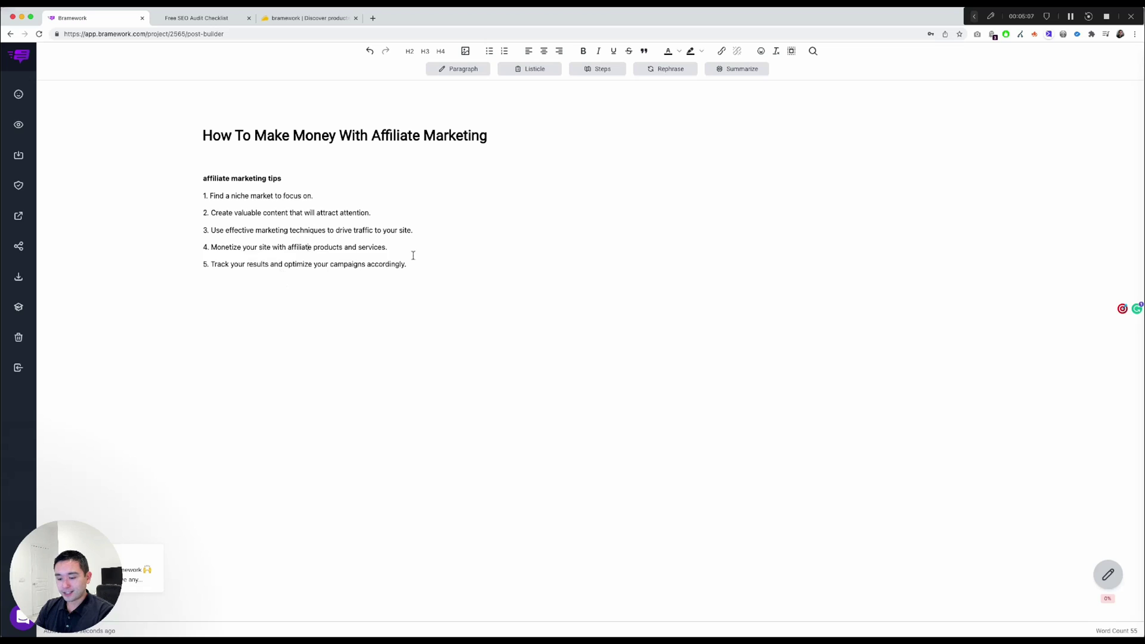
pyautogui.press('super+z')
# - Generate AI steps from the line "affiliate marketing tips" and look over the numbered list
pyautogui.tripleClick(305, 179)
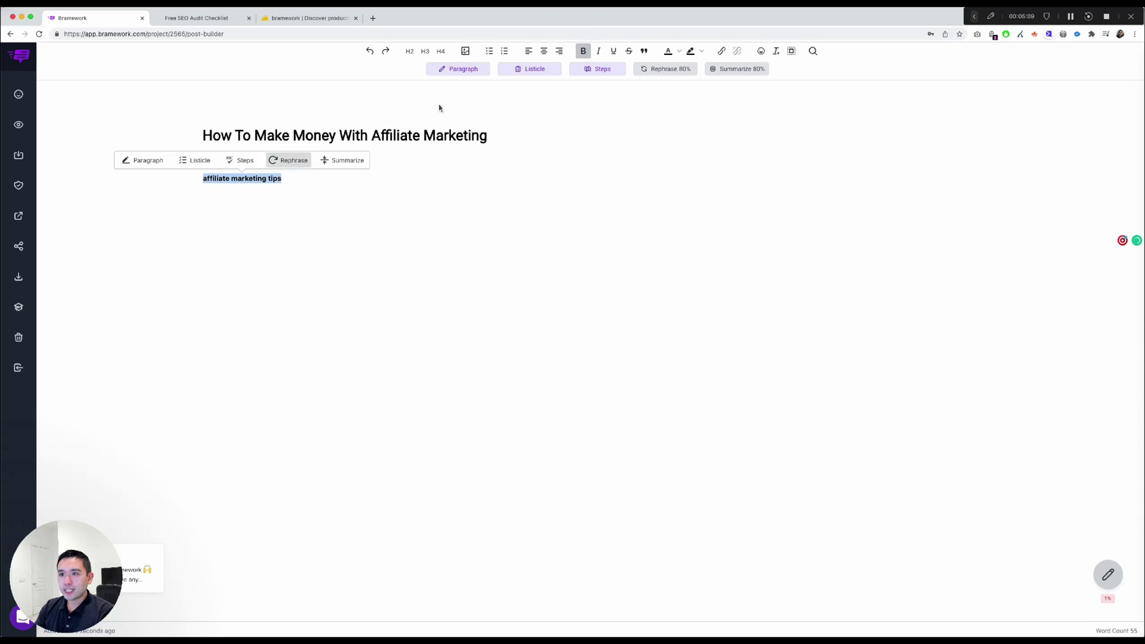
pyautogui.click(579, 71)
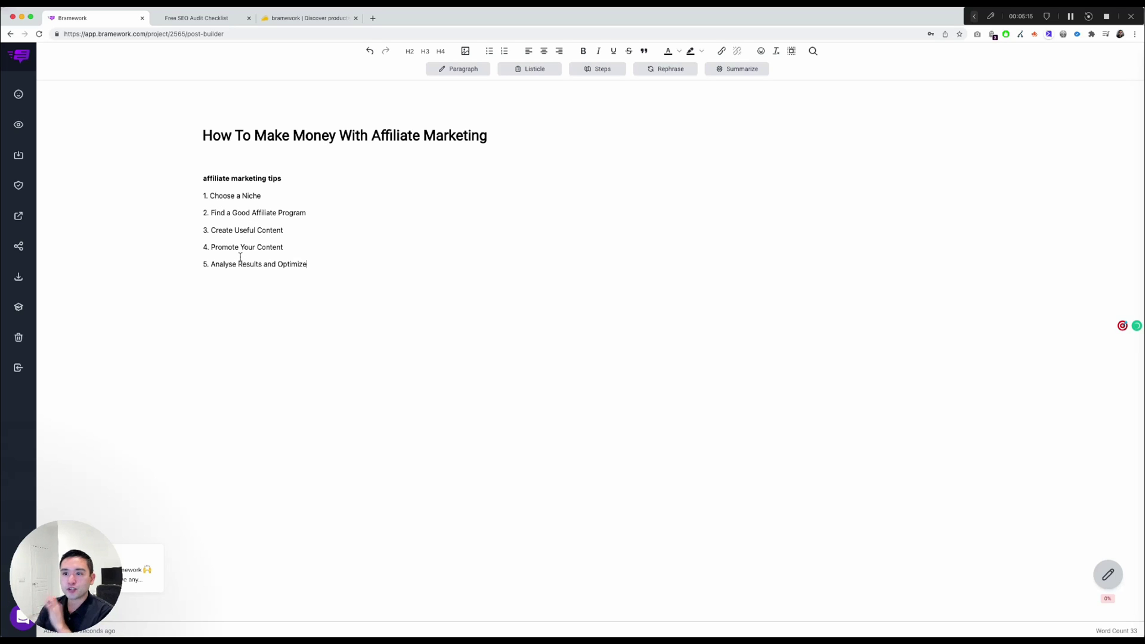
pyautogui.click(322, 263)
pyautogui.hotkey('shift', 'Up')
pyautogui.hotkey('shift', 'Up')
pyautogui.hotkey('shift', 'Up')
pyautogui.hotkey('shift', 'Up')
pyautogui.hotkey('shift', 'Up')
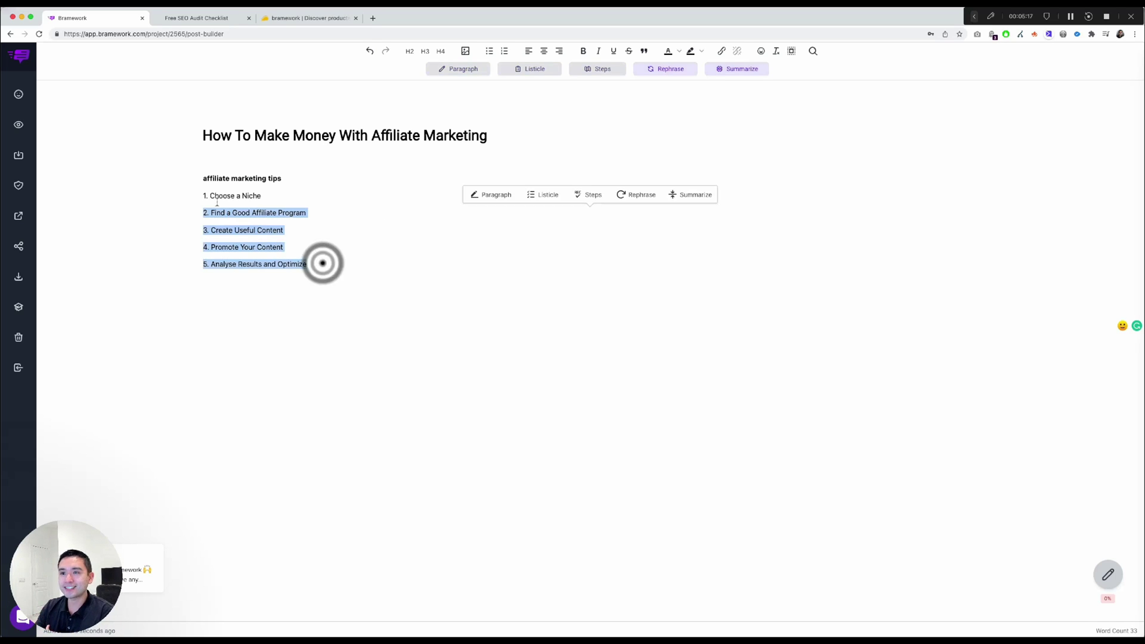
pyautogui.click(256, 191)
pyautogui.click(338, 264)
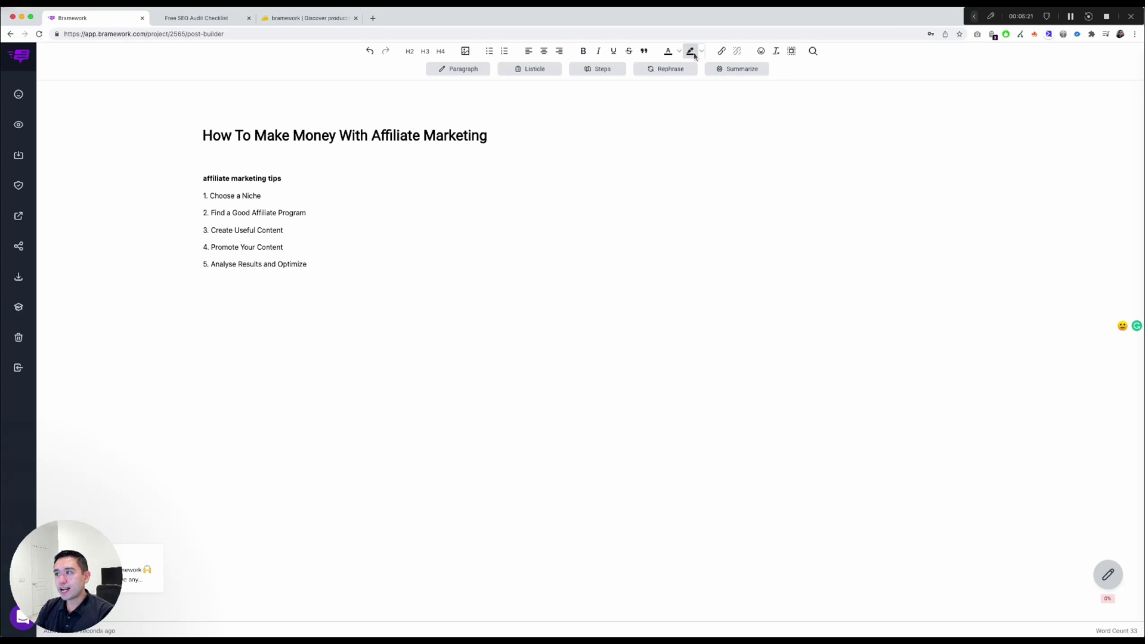
# - Copy "Analyse Results and Optimize" from the fifth step onto a new line below the list
pyautogui.moveTo(318, 266); pyautogui.dragTo(211, 263)
pyautogui.press('super+c')
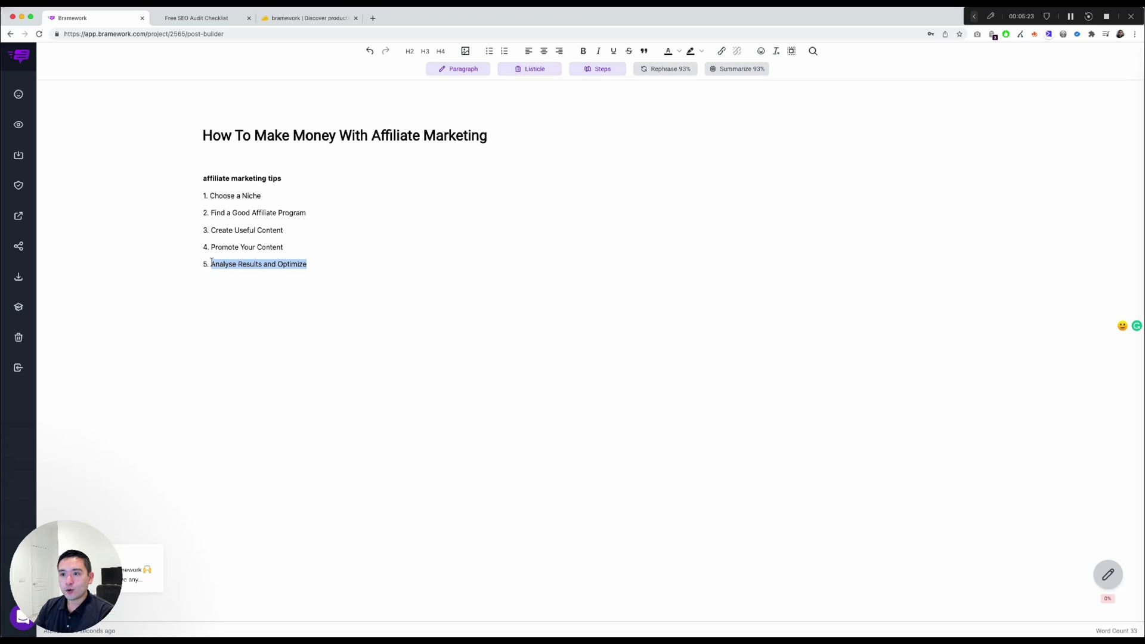
pyautogui.click(294, 284)
pyautogui.press('super+v')
pyautogui.click(312, 284)
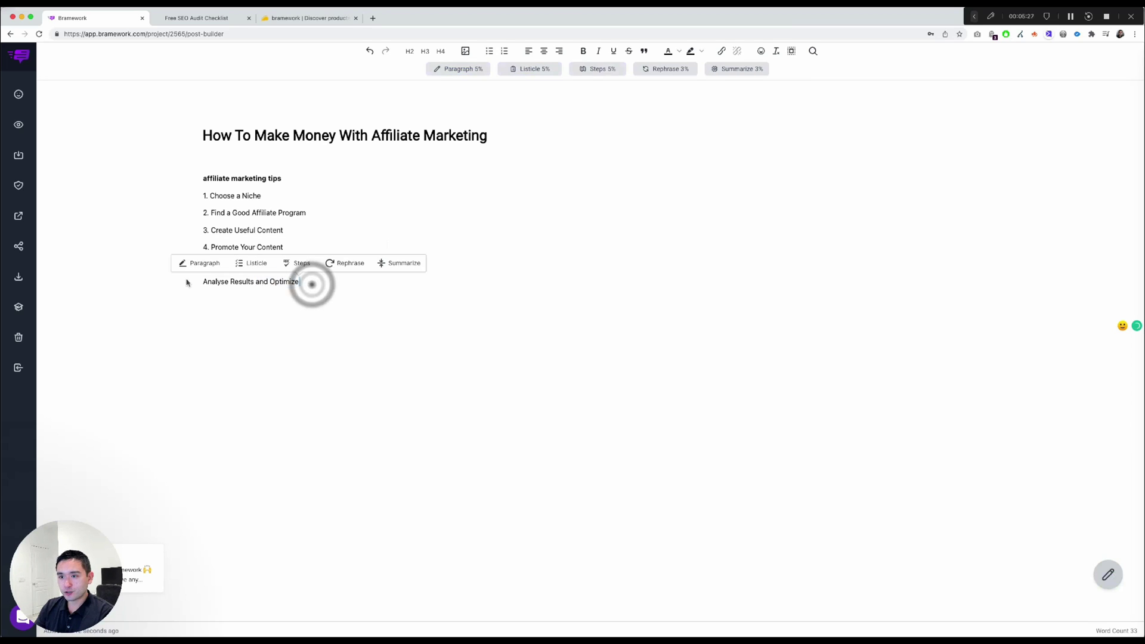
# - Format the copied line "Analyse Results and Optimize" as an H2 heading
pyautogui.moveTo(312, 284); pyautogui.dragTo(186, 284)
pyautogui.click(409, 51)
pyautogui.moveTo(361, 293); pyautogui.dragTo(201, 287)
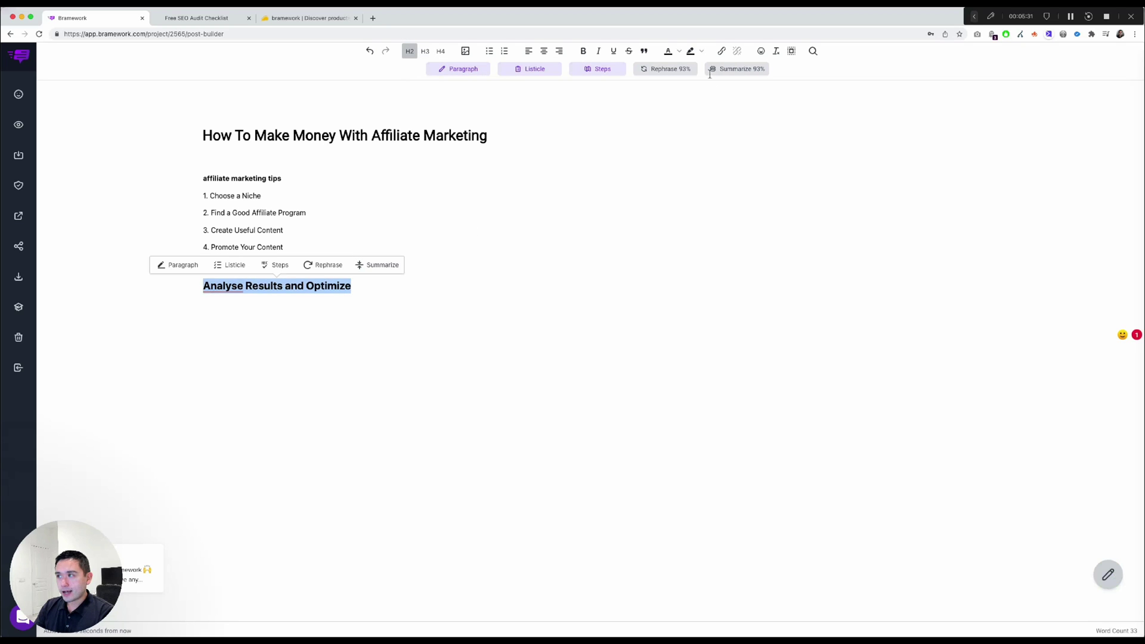
pyautogui.click(469, 273)
# - Write "analyse your results in google analytics to see which pages are getting the most traffic" below the H2 heading
pyautogui.click(367, 299)
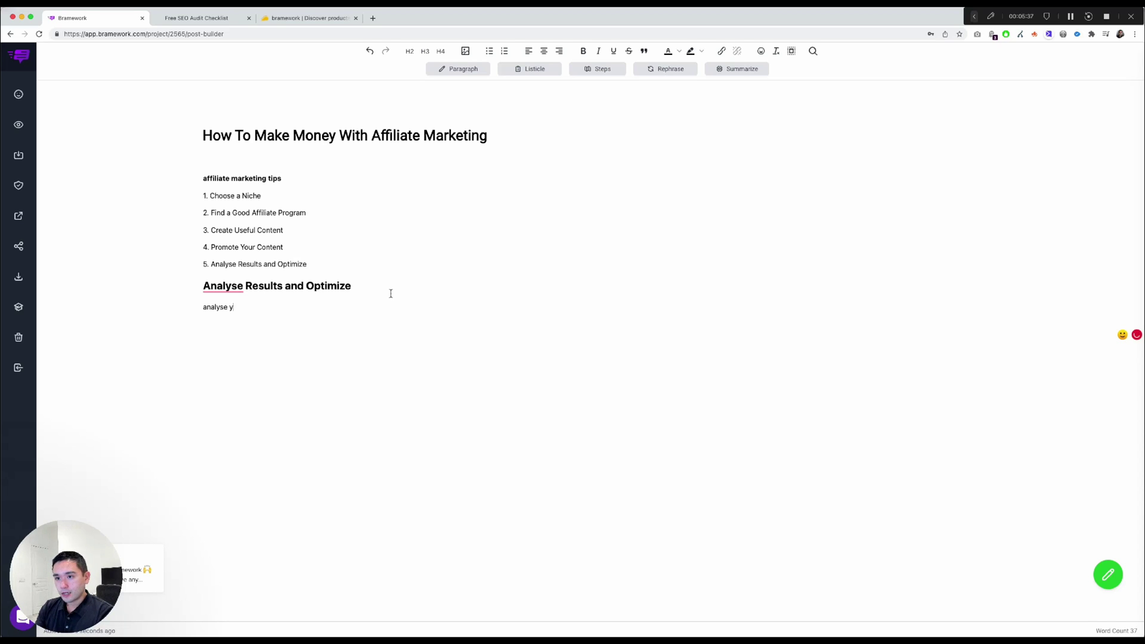
pyautogui.write('analyse your results in google analytics to see wh')
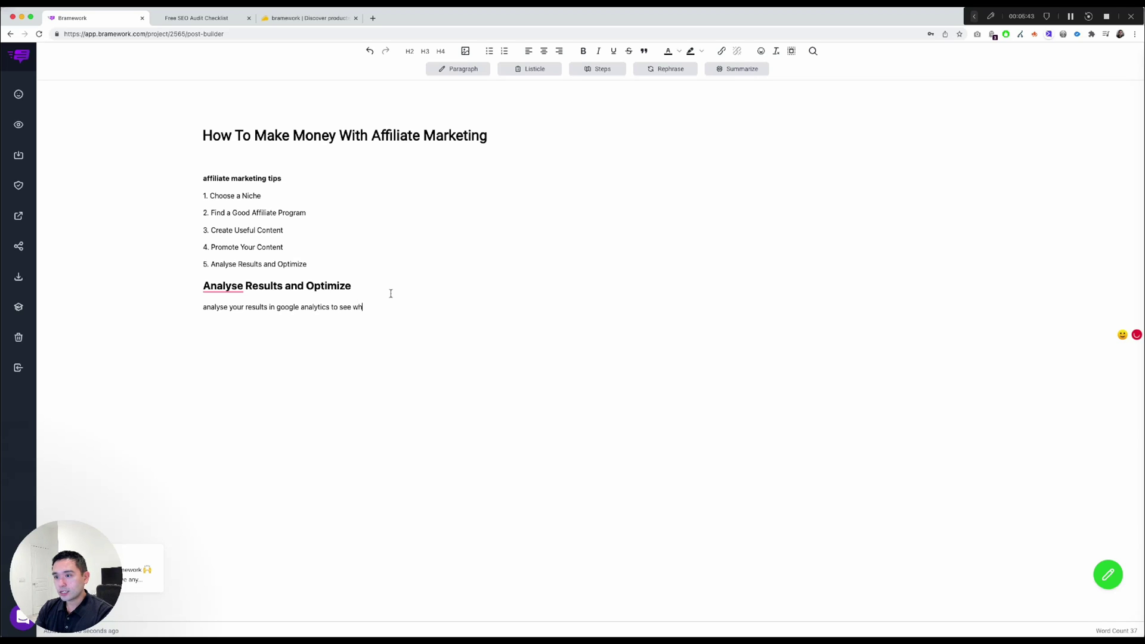
pyautogui.write('ich pages are ')
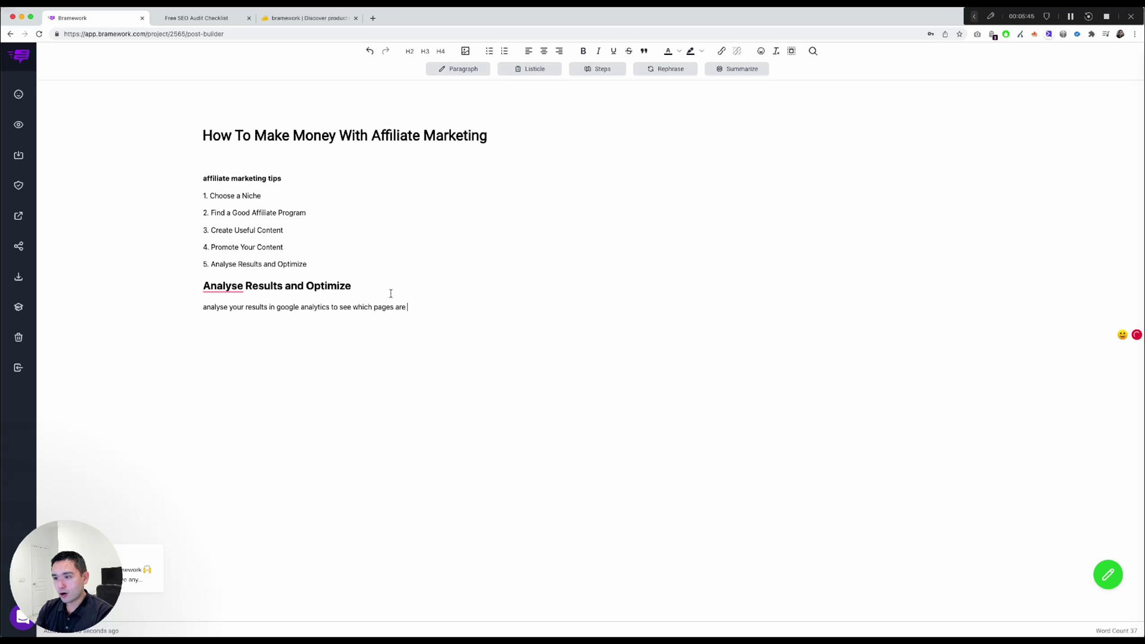
pyautogui.write('getting the most traffic')
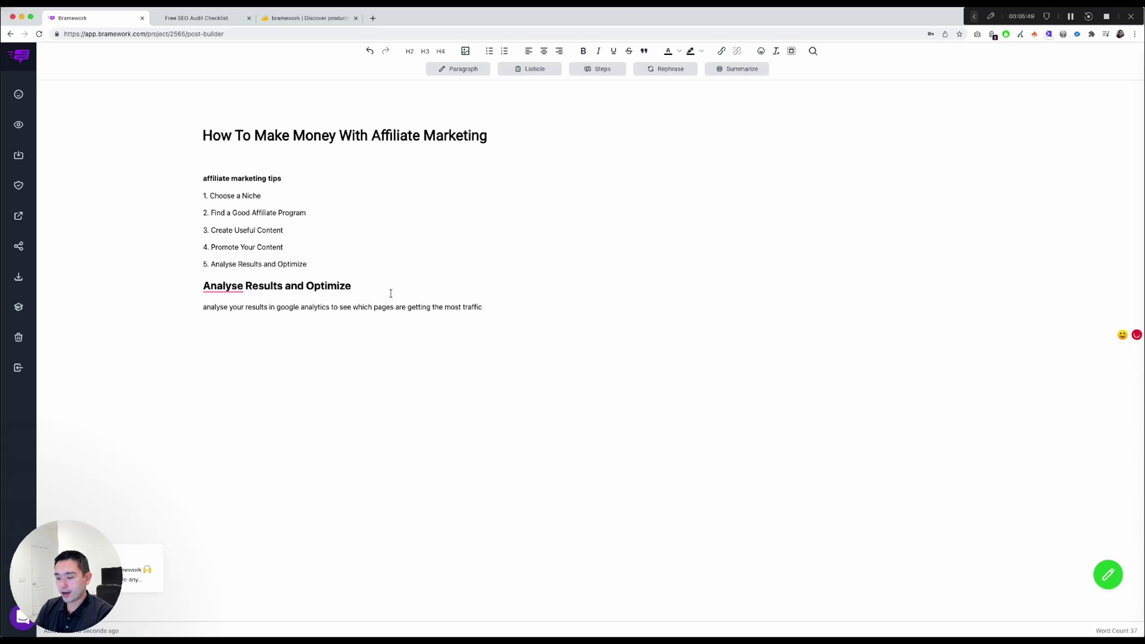
# - Correct "analyse" to "analyze" in the new sentence and end it with a period
pyautogui.moveTo(521, 307); pyautogui.dragTo(248, 307)
pyautogui.click(251, 307)
pyautogui.rightClick(230, 308)
pyautogui.click(304, 305)
pyautogui.click(215, 307)
pyautogui.click(228, 328)
# - Rephrase the sentence about Google Analytics with AI and summarize the rephrased version
pyautogui.moveTo(488, 306); pyautogui.dragTo(201, 305)
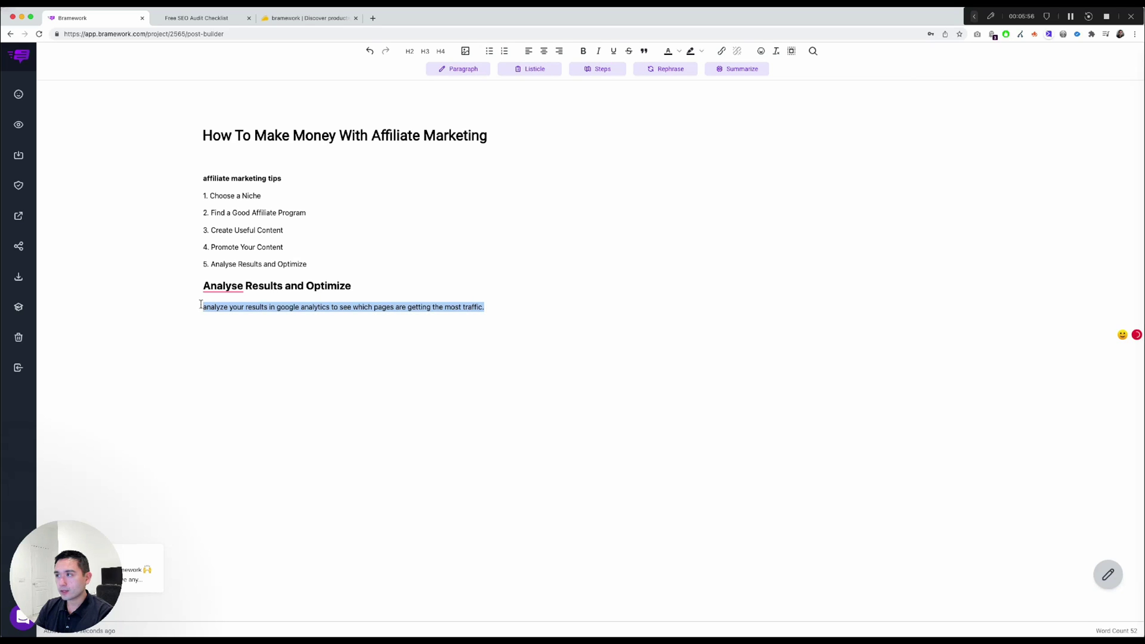
pyautogui.click(661, 69)
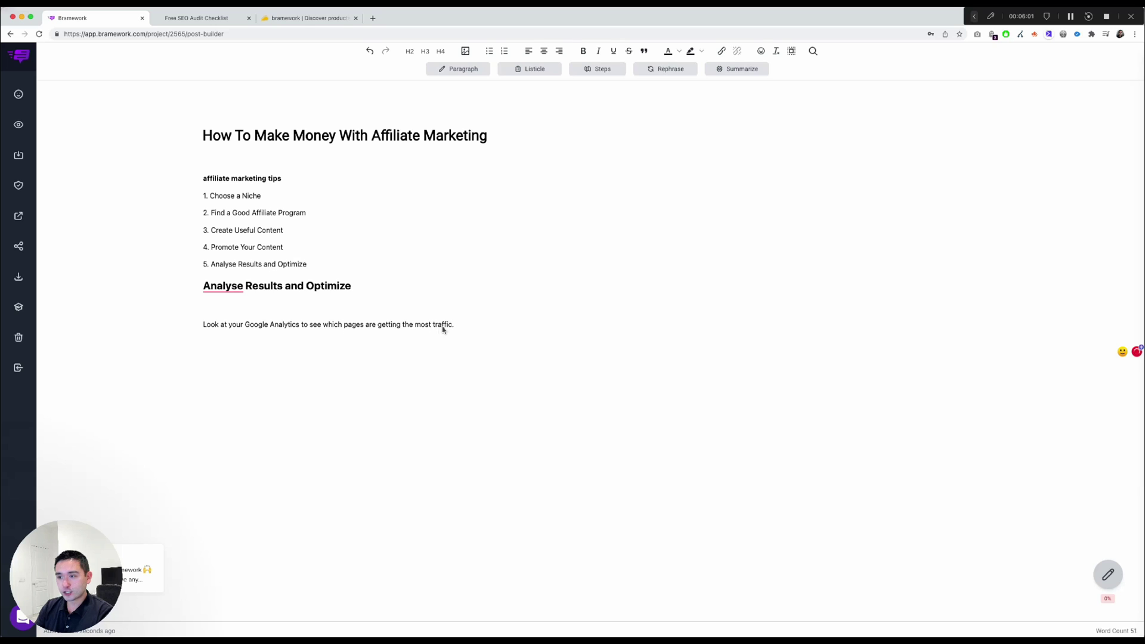
pyautogui.moveTo(457, 325); pyautogui.dragTo(199, 329)
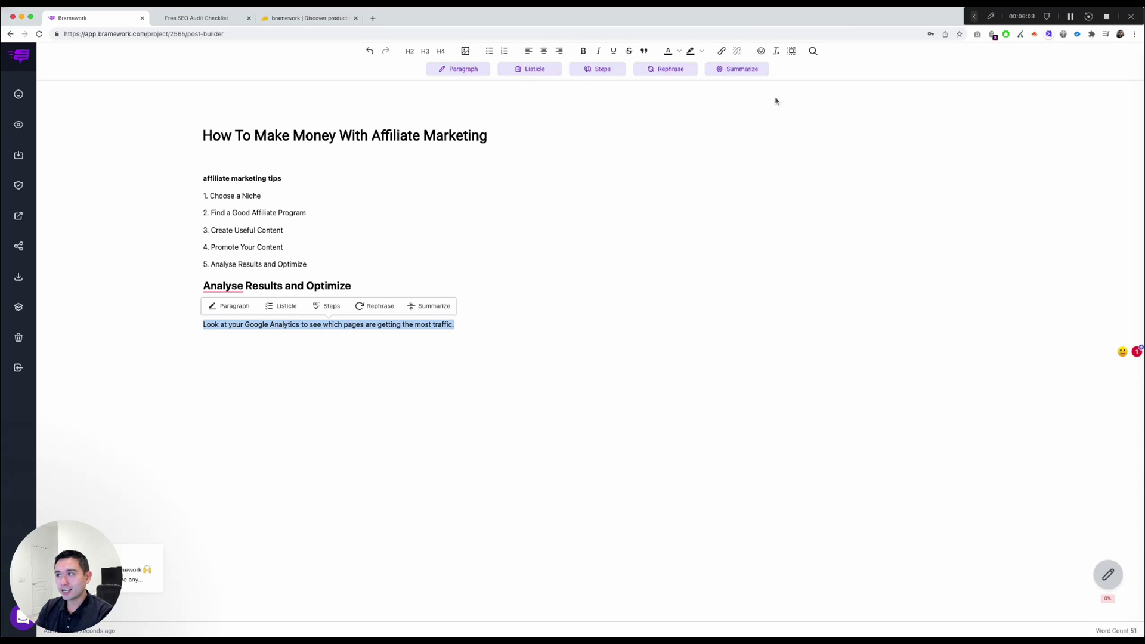
pyautogui.click(738, 70)
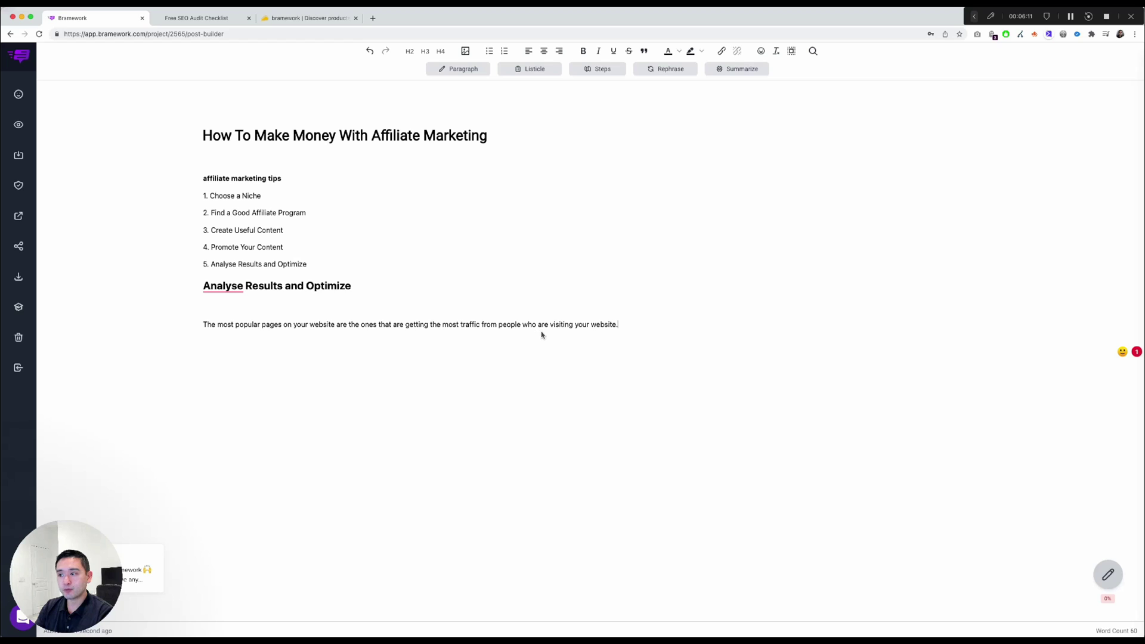
pyautogui.click(623, 325)
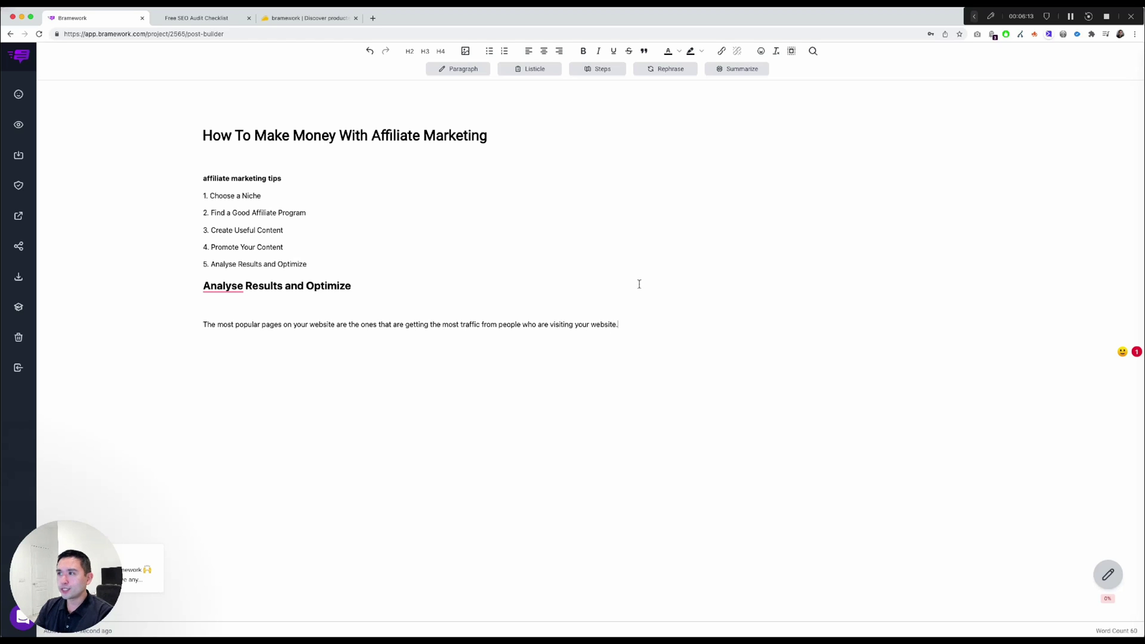
# - Try to generate an AI paragraph from the summarized sentence about the most popular pages
pyautogui.moveTo(632, 321); pyautogui.dragTo(203, 326)
pyautogui.click(464, 70)
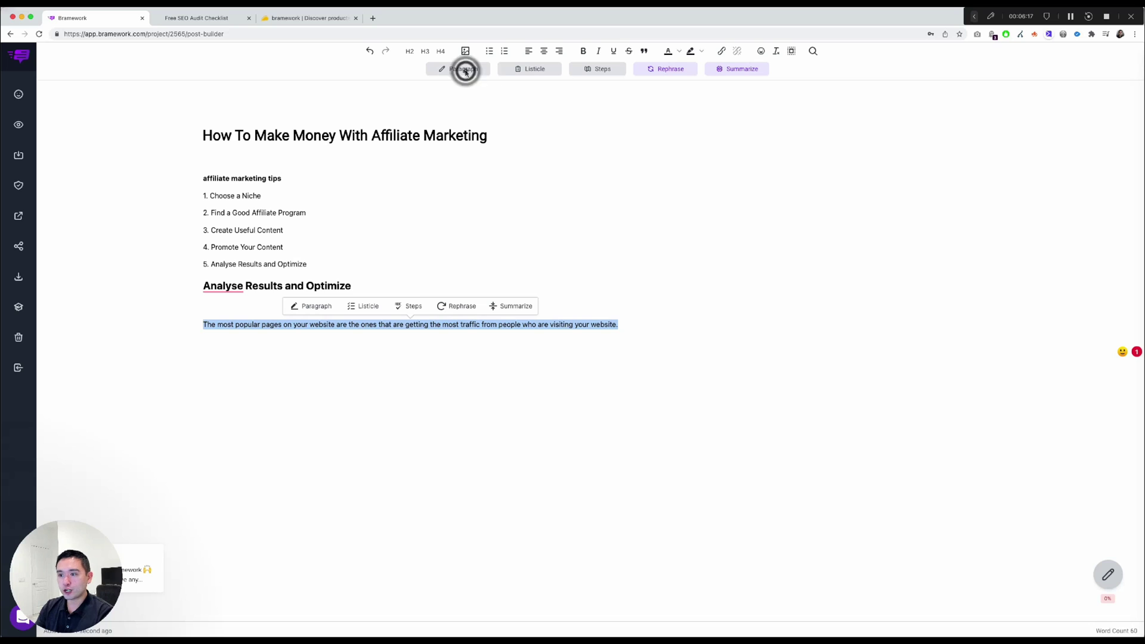
pyautogui.click(466, 71)
pyautogui.moveTo(616, 323); pyautogui.dragTo(239, 325)
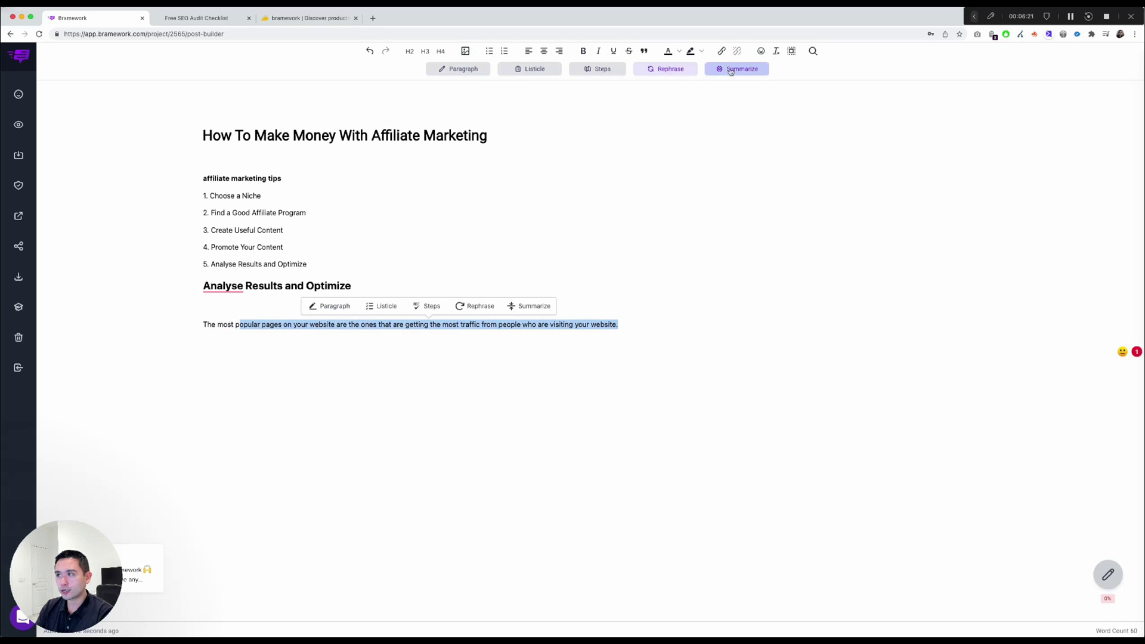
pyautogui.click(342, 217)
pyautogui.tripleClick(209, 195)
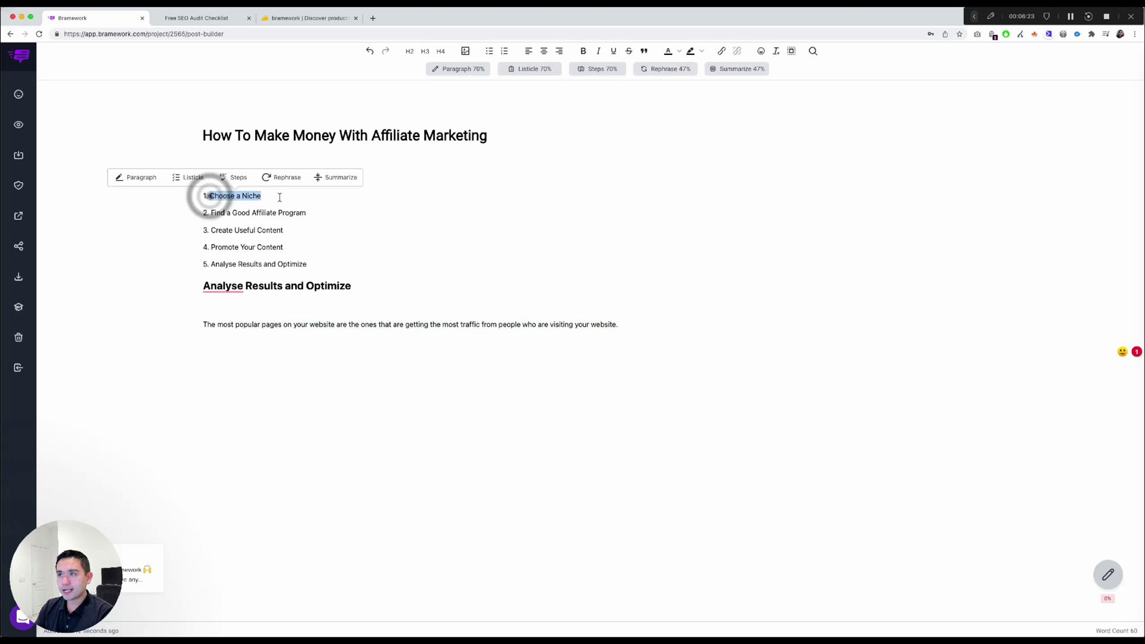
pyautogui.click(298, 224)
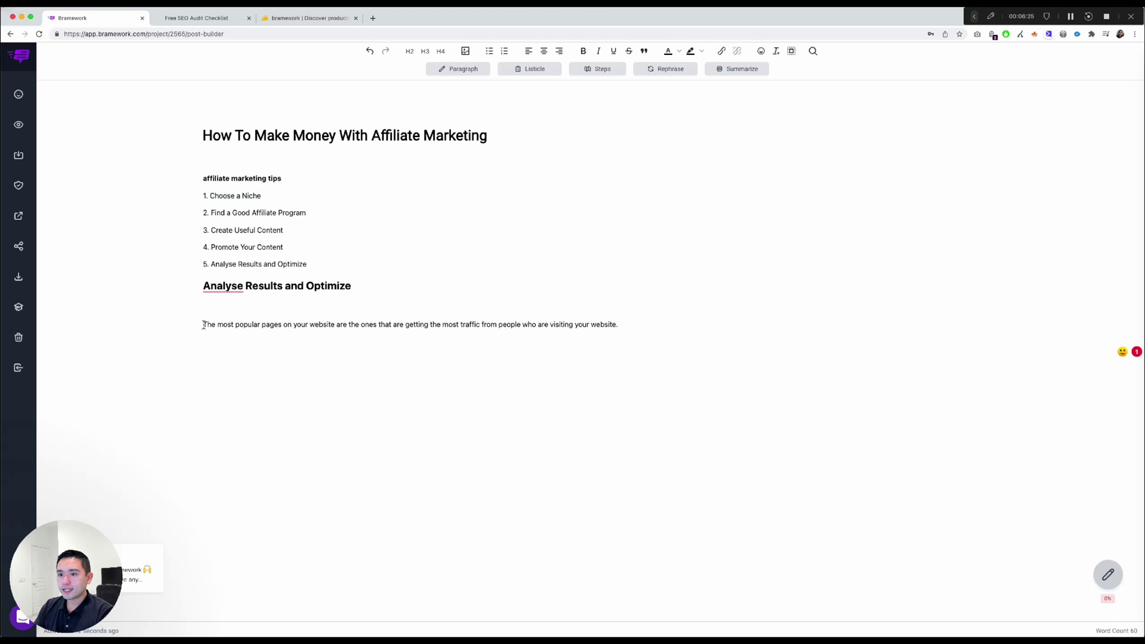
# - Generate an AI paragraph from the phrase "most traffic from people who are visiting your website."
pyautogui.moveTo(203, 325); pyautogui.dragTo(481, 326)
pyautogui.click(478, 326)
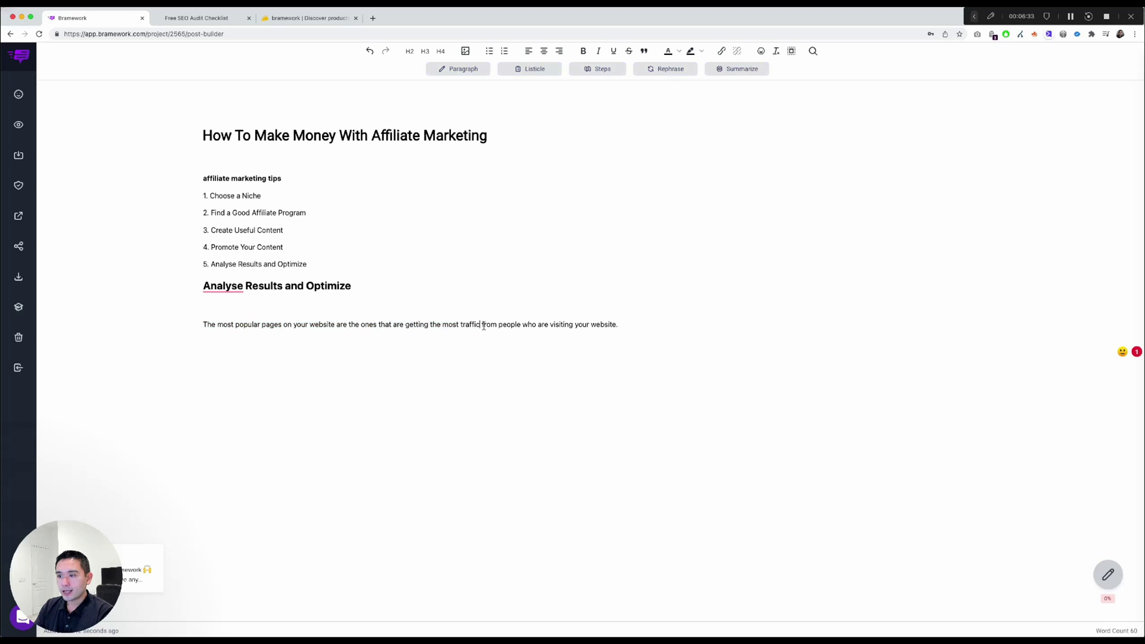
pyautogui.click(264, 324)
pyautogui.click(330, 324)
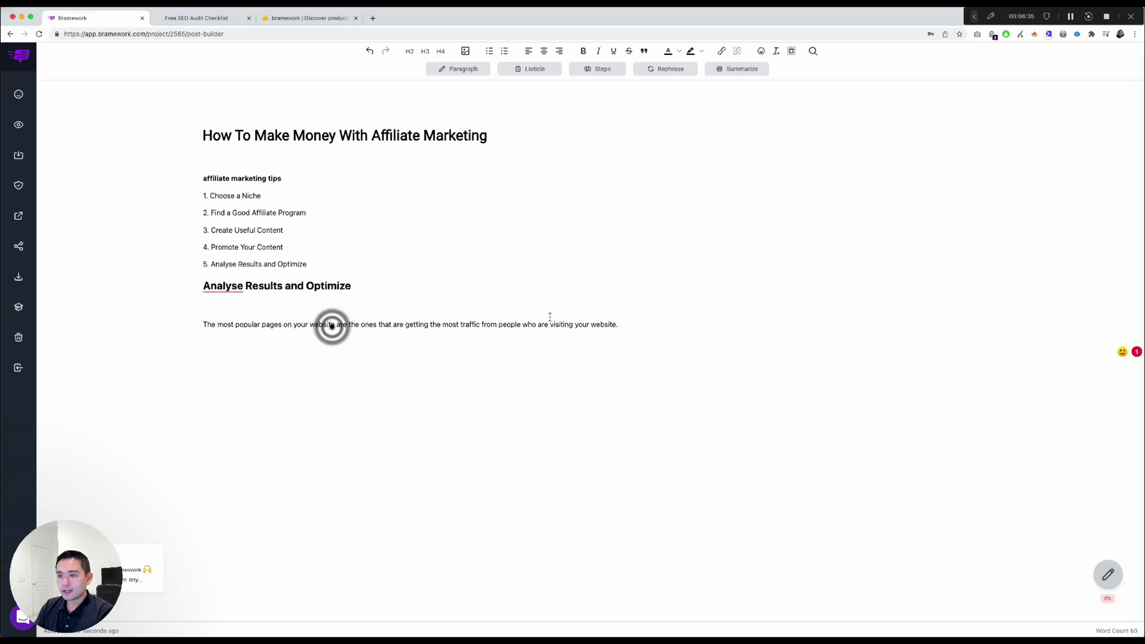
pyautogui.moveTo(626, 325); pyautogui.dragTo(439, 325)
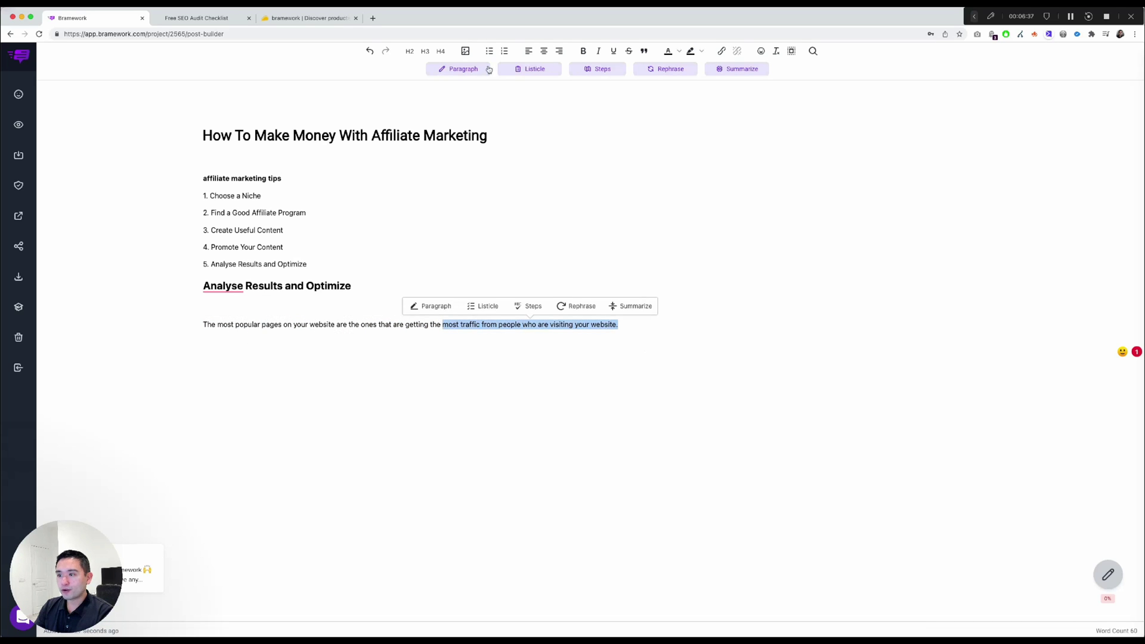
pyautogui.click(467, 70)
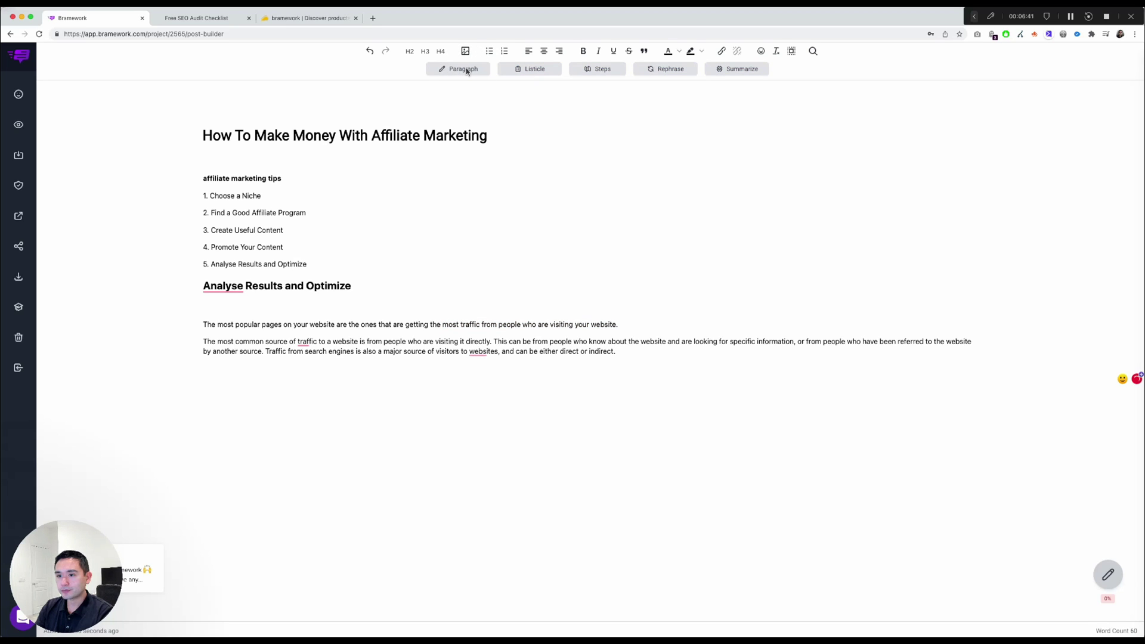
pyautogui.moveTo(588, 341); pyautogui.dragTo(685, 351)
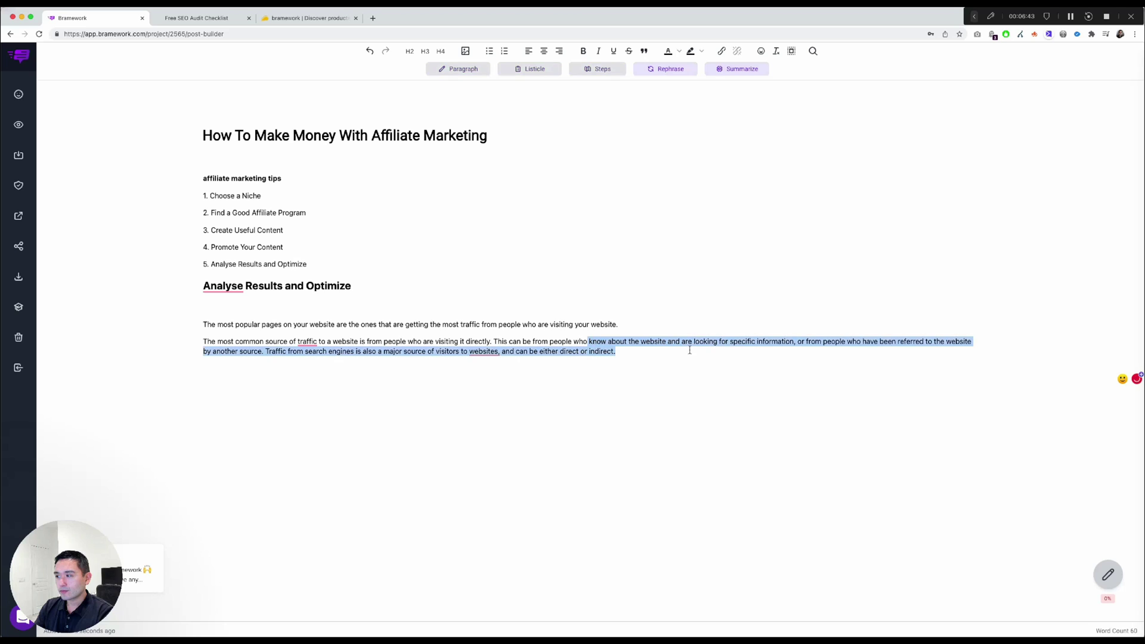
pyautogui.click(682, 351)
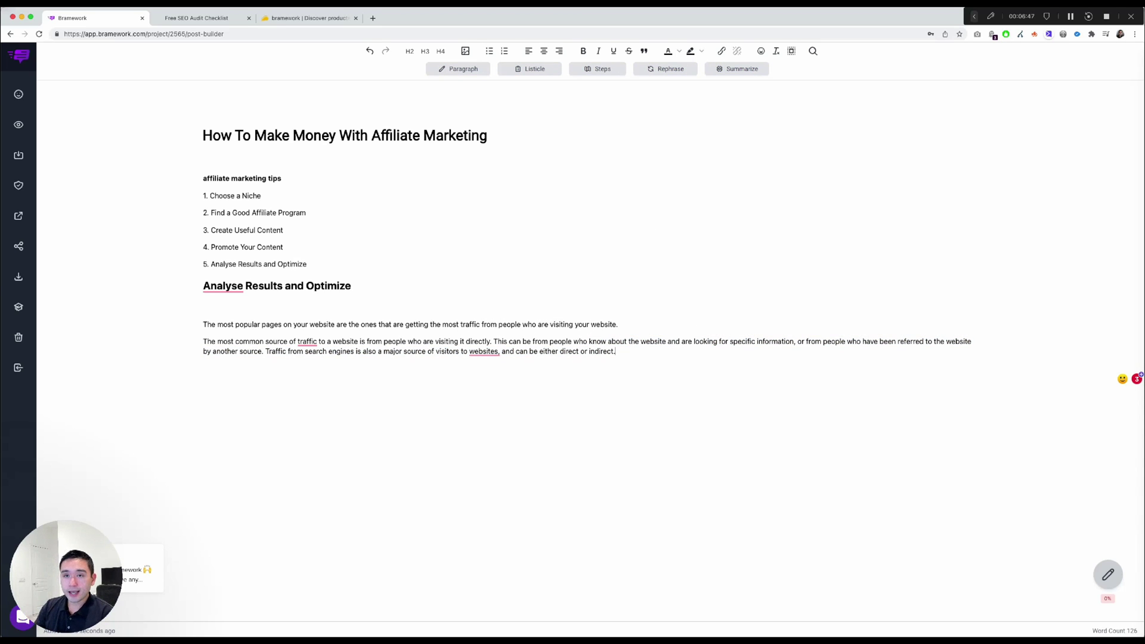
# - Generate outlines in the writing assistant and insert the first one, starting with "In this article, you will learn about affiliate marketing", into the post
pyautogui.click(17, 95)
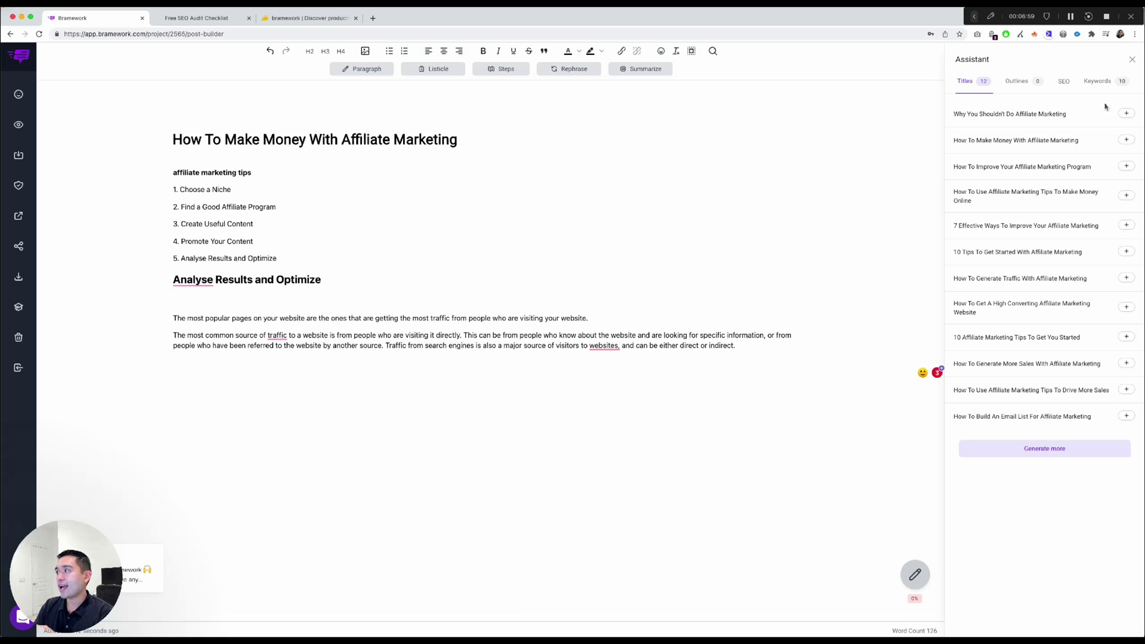
pyautogui.click(1017, 81)
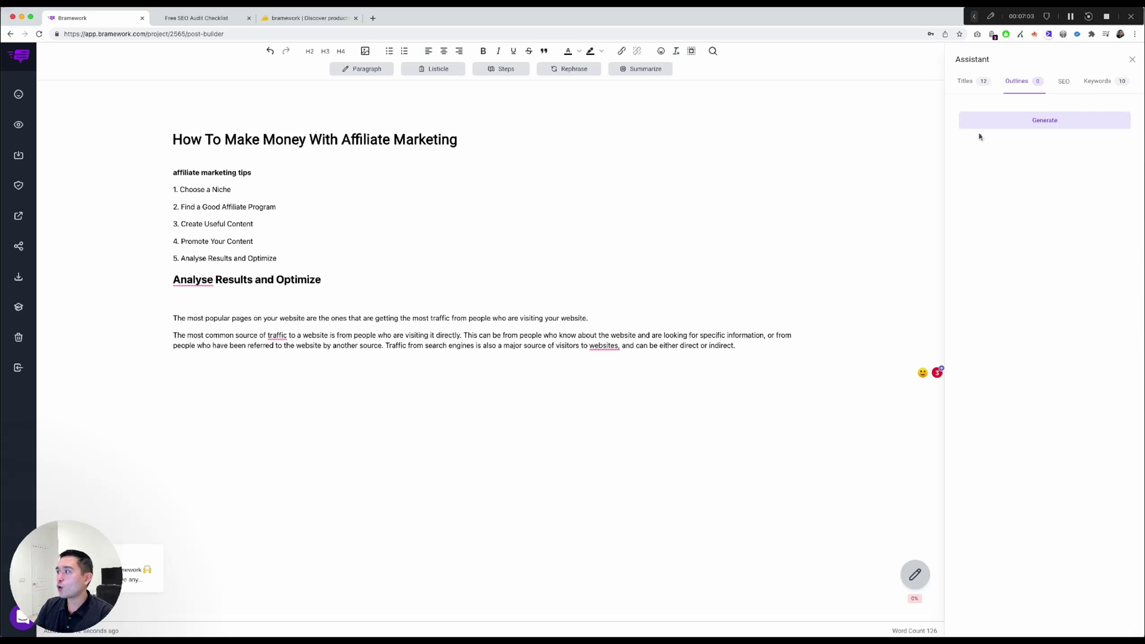
pyautogui.click(1031, 126)
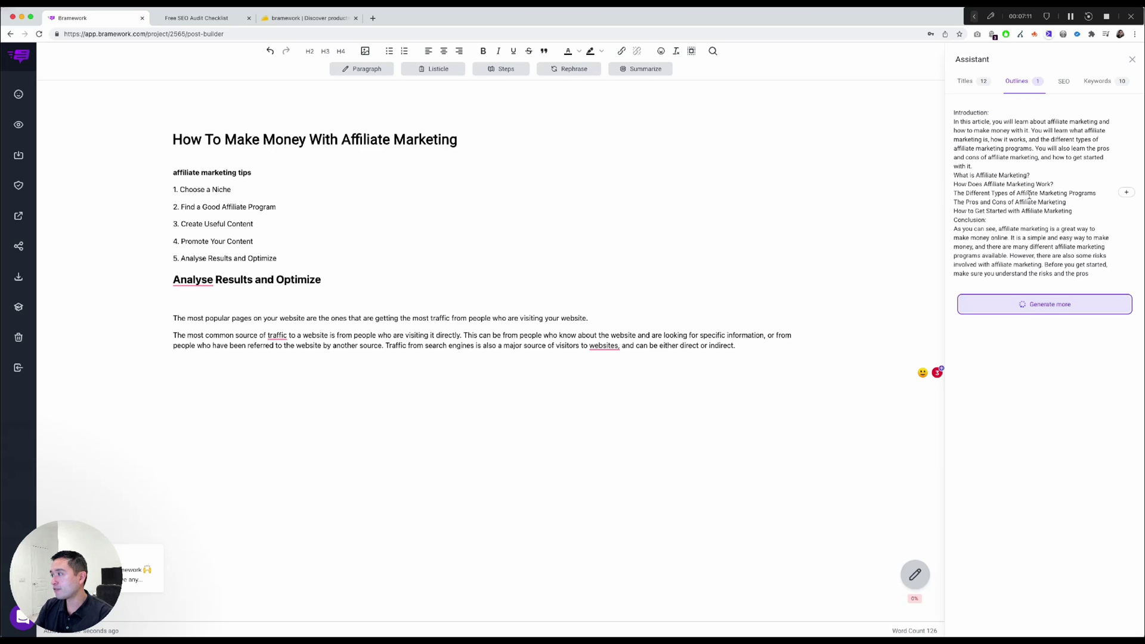
pyautogui.click(1127, 193)
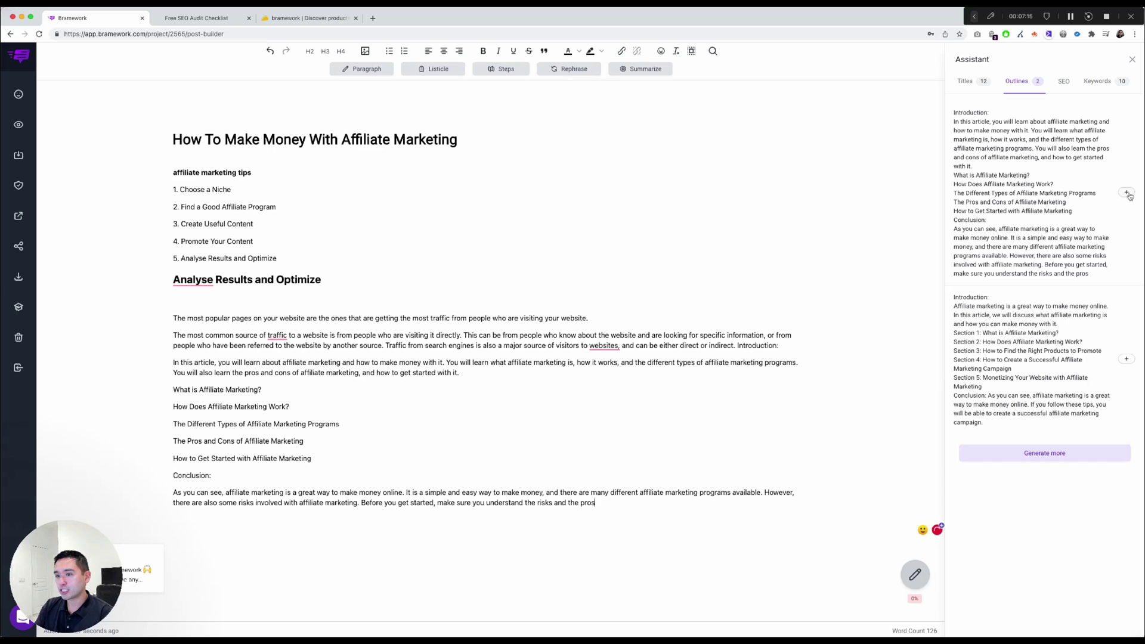
pyautogui.click(654, 519)
pyautogui.keyDown('shift'); pyautogui.click(174, 334); pyautogui.keyUp('shift')
pyautogui.click(445, 496)
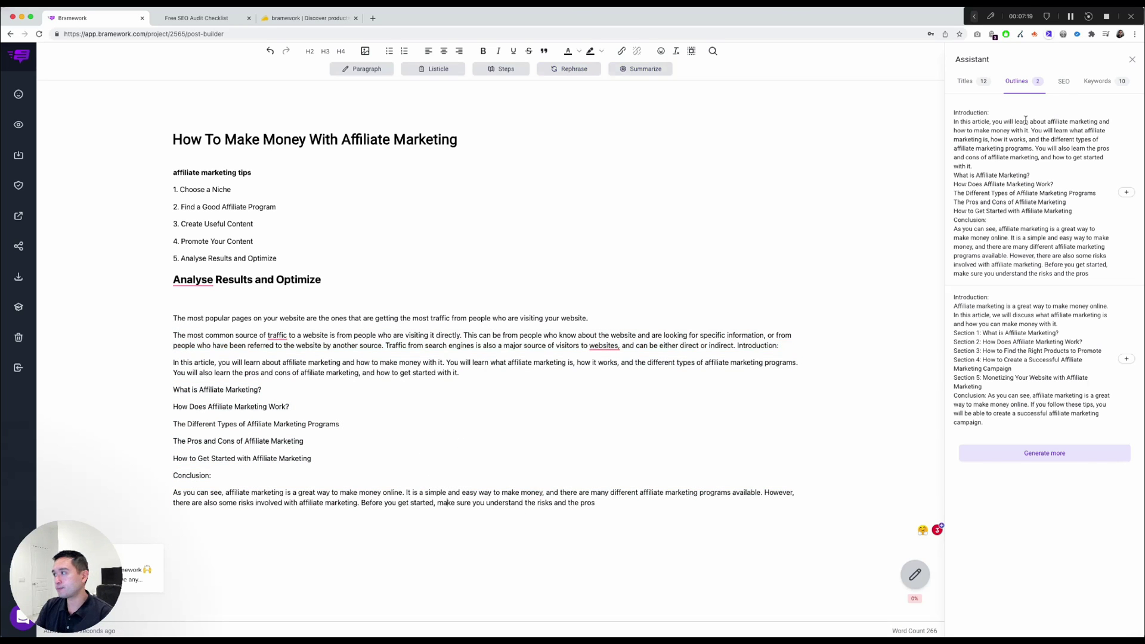
# - Examine the assistant's SEO analysis, keyword suggestions and title ideas for the post, and close the assistant
pyautogui.click(1064, 81)
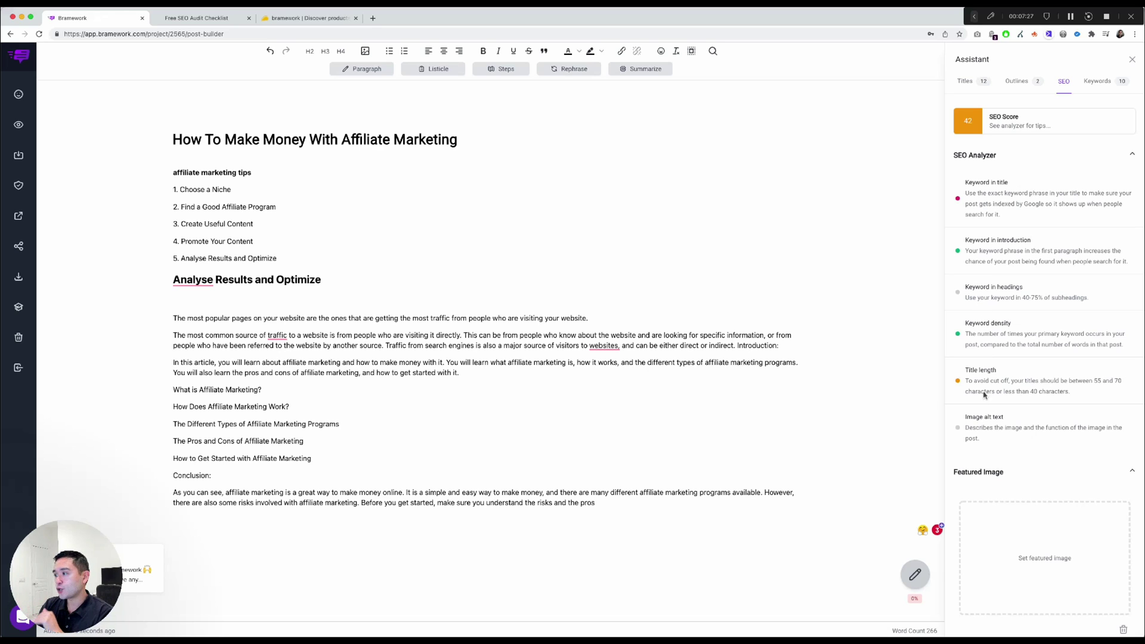
pyautogui.scroll(-1, 1016, 549)
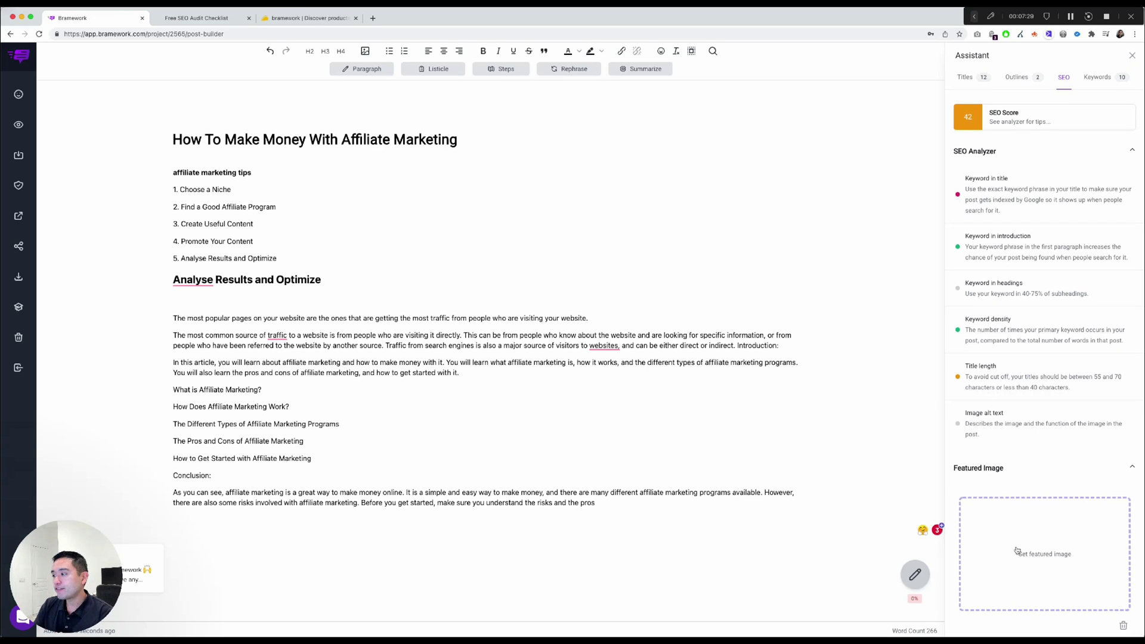
pyautogui.click(1098, 77)
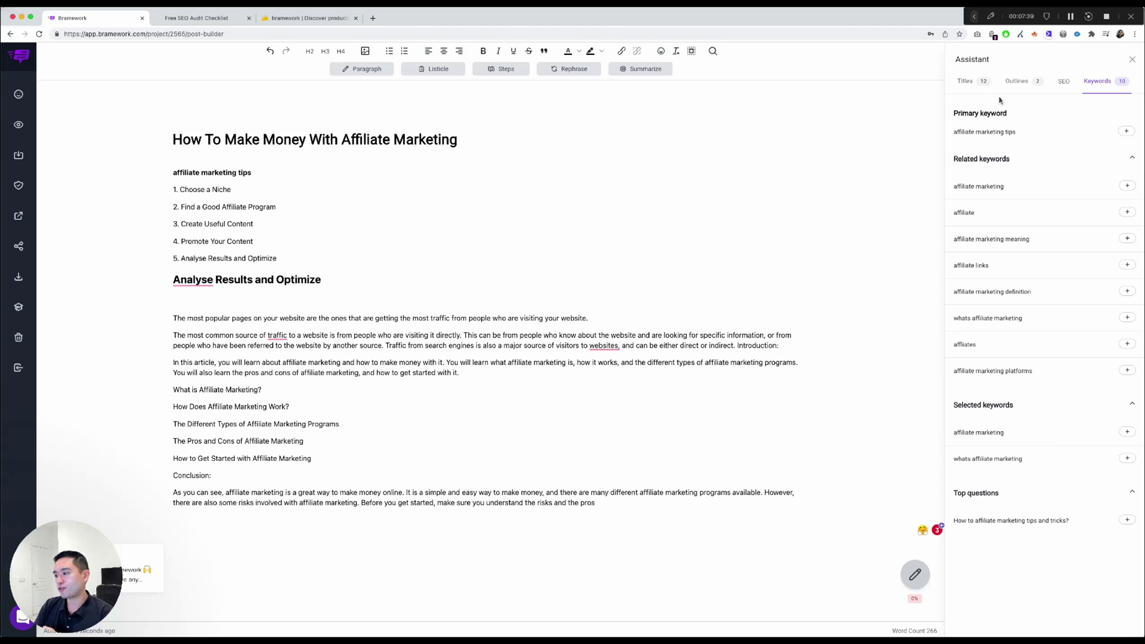
pyautogui.moveTo(598, 503); pyautogui.dragTo(316, 492)
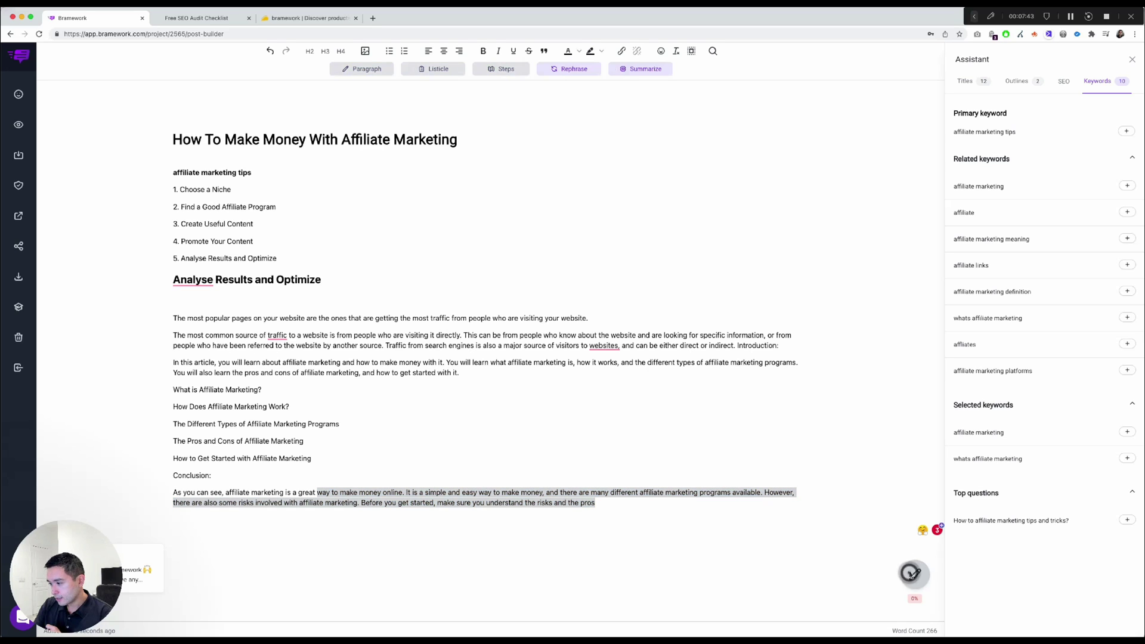
pyautogui.click(717, 547)
pyautogui.moveTo(602, 502); pyautogui.dragTo(192, 450)
pyautogui.click(913, 575)
pyautogui.click(959, 83)
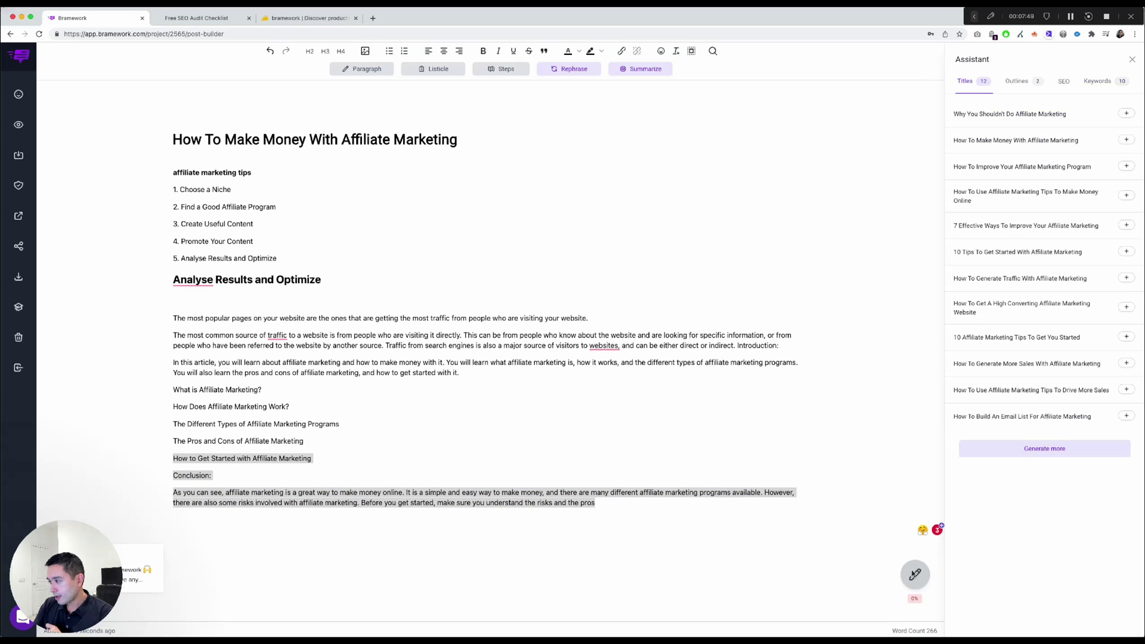
pyautogui.click(1132, 60)
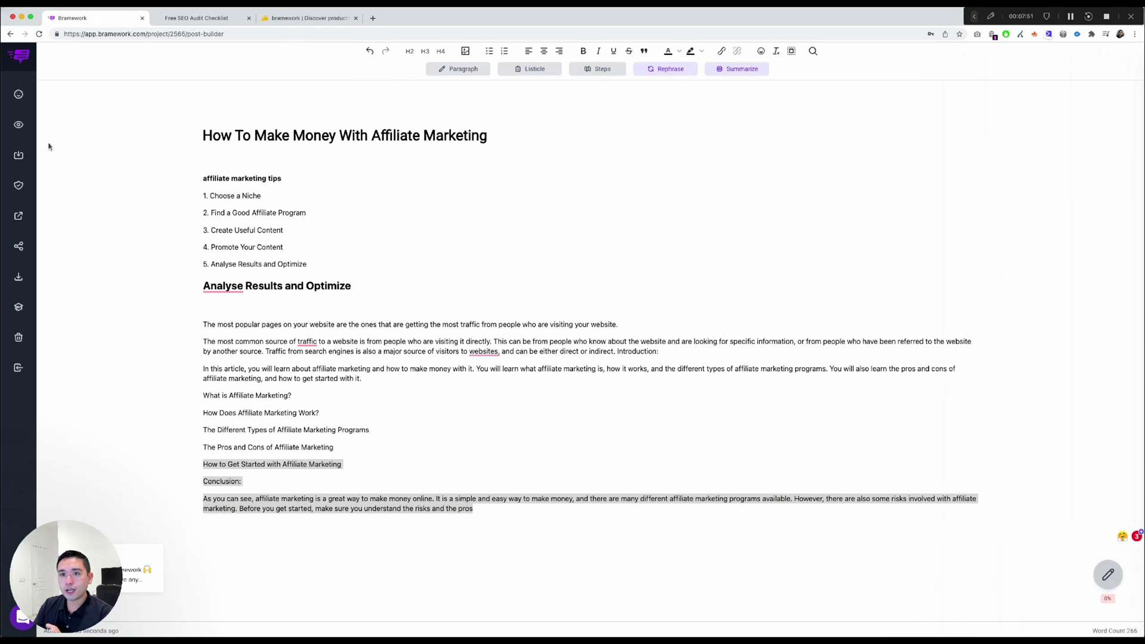
# - Preview the full post, return to editing it, and exit to the list of draft posts
pyautogui.click(18, 124)
pyautogui.scroll(-4, 638, 218)
pyautogui.scroll(-1, 632, 217)
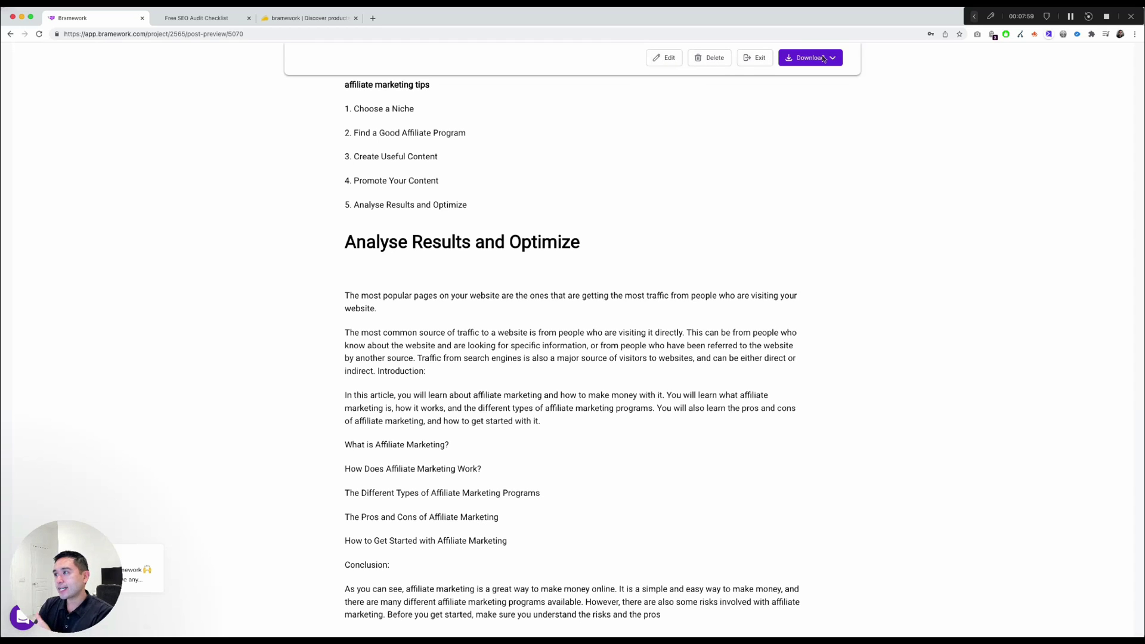
pyautogui.click(664, 57)
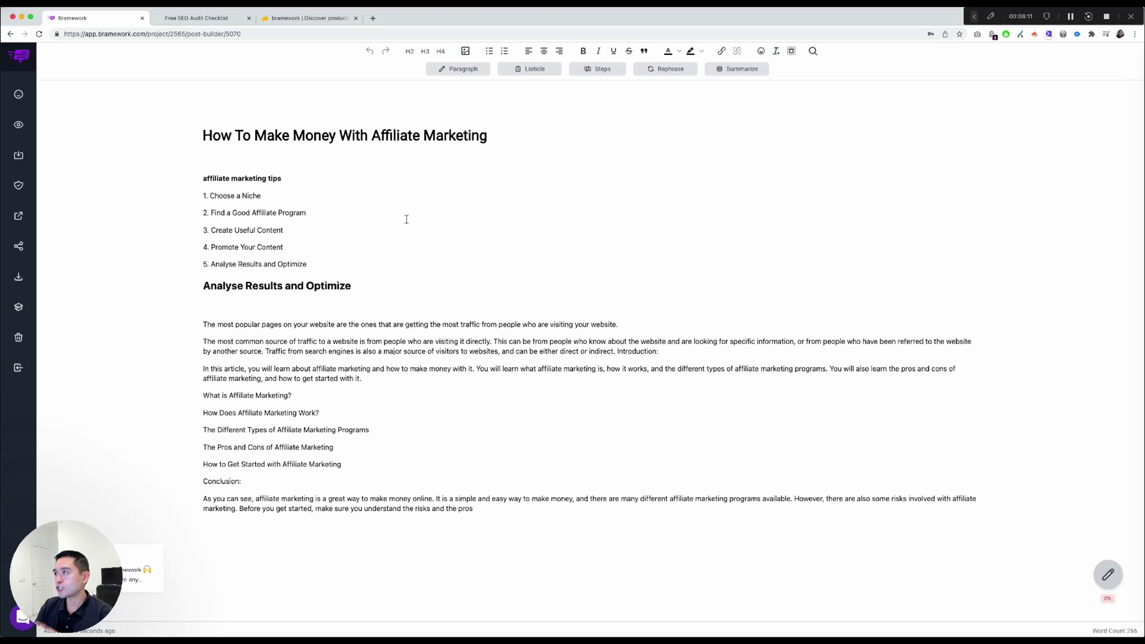
pyautogui.click(16, 368)
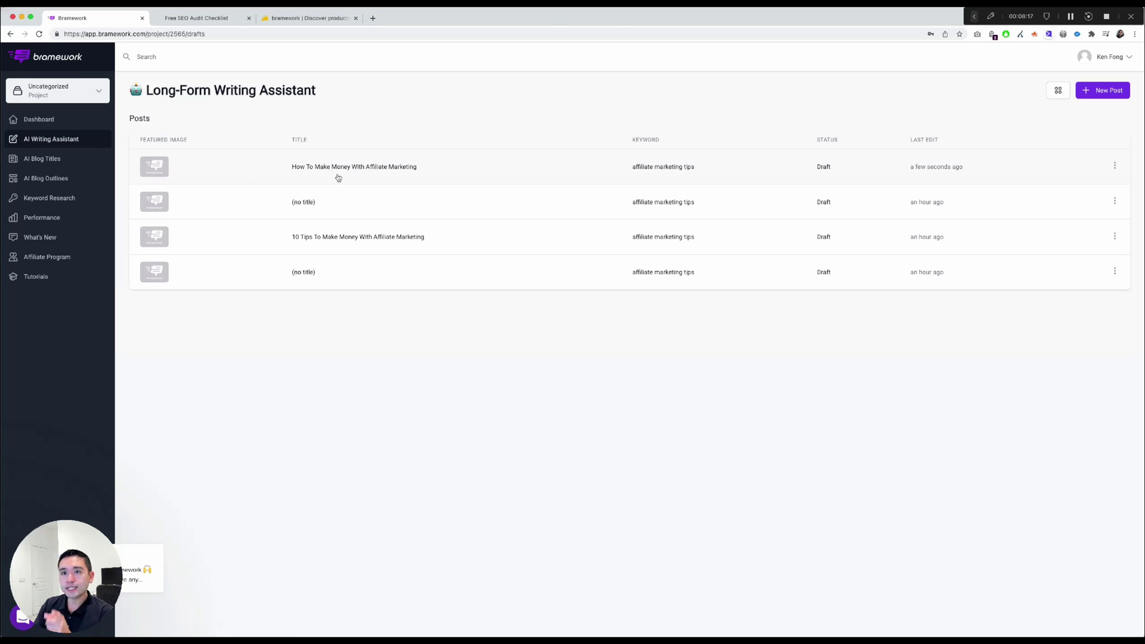
# - Start new outlines in AI Blog Outlines and generate them for the keyword "affiliate marketing tips"
pyautogui.click(60, 182)
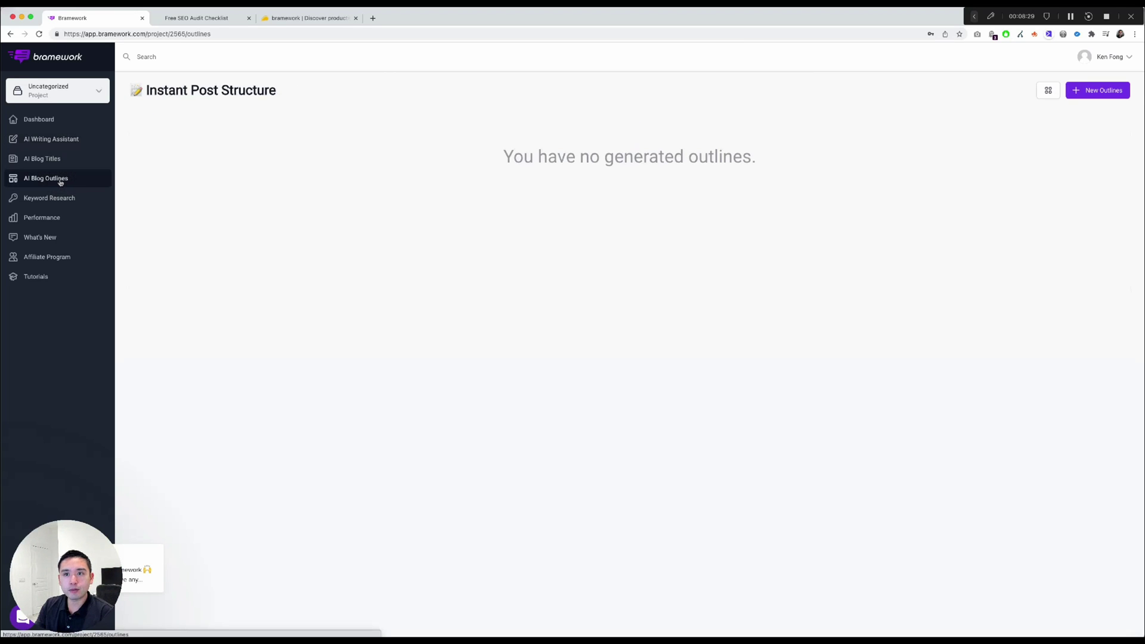
pyautogui.click(1103, 92)
pyautogui.click(593, 177)
pyautogui.click(401, 199)
pyautogui.click(775, 176)
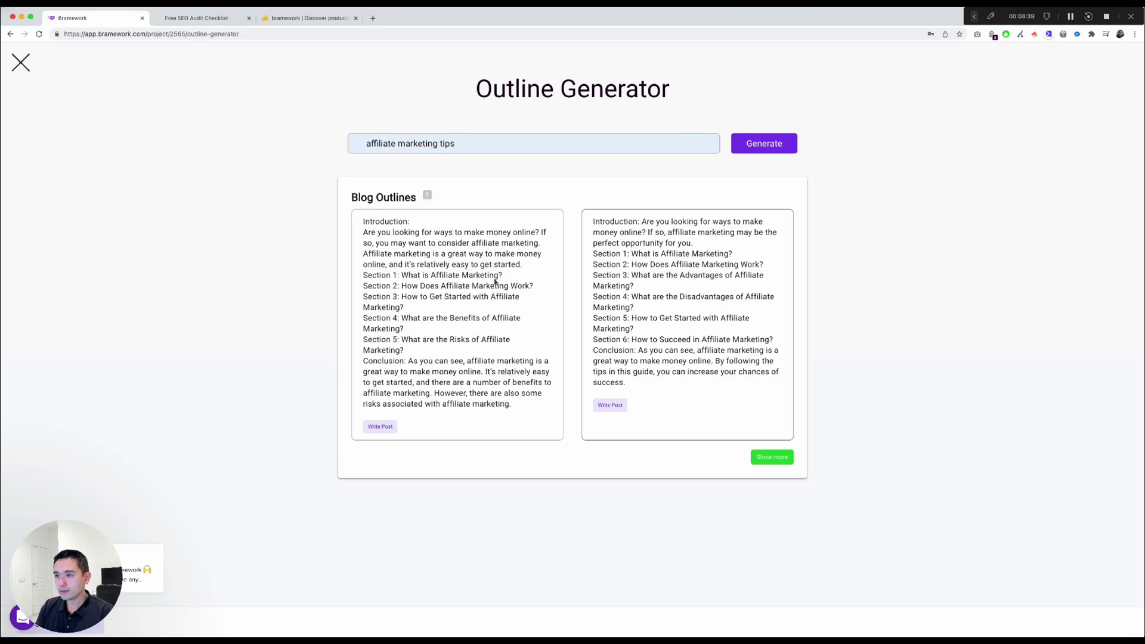
# - Look over the two generated outlines and produce more outline variations for the same keyword
pyautogui.moveTo(375, 241); pyautogui.dragTo(490, 372)
pyautogui.moveTo(668, 361); pyautogui.dragTo(617, 250)
pyautogui.click(648, 348)
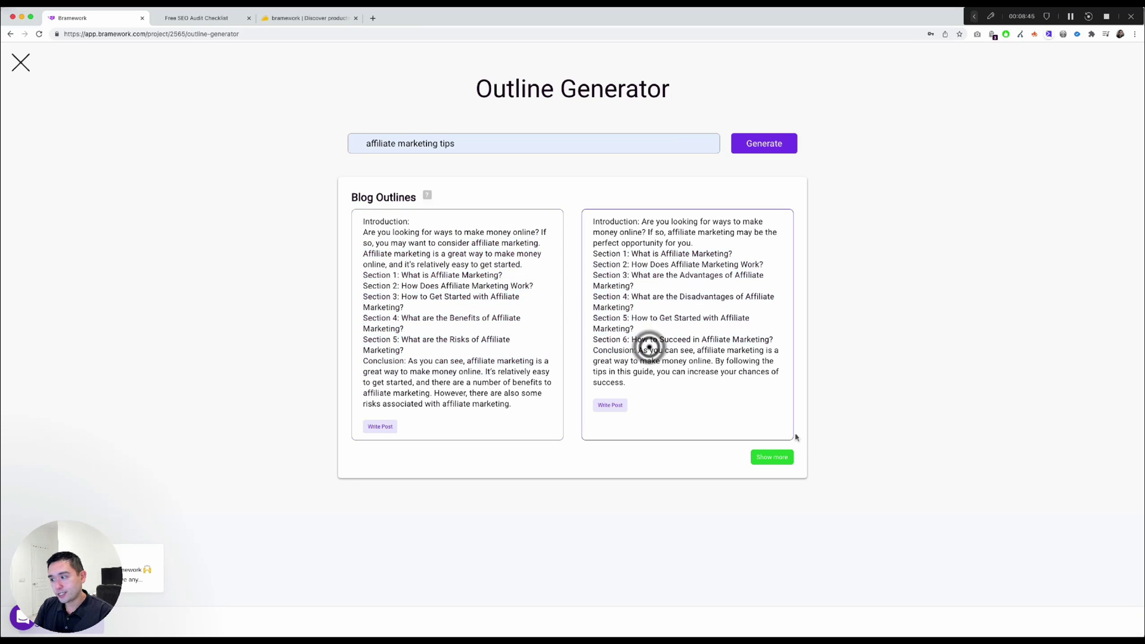
pyautogui.click(772, 456)
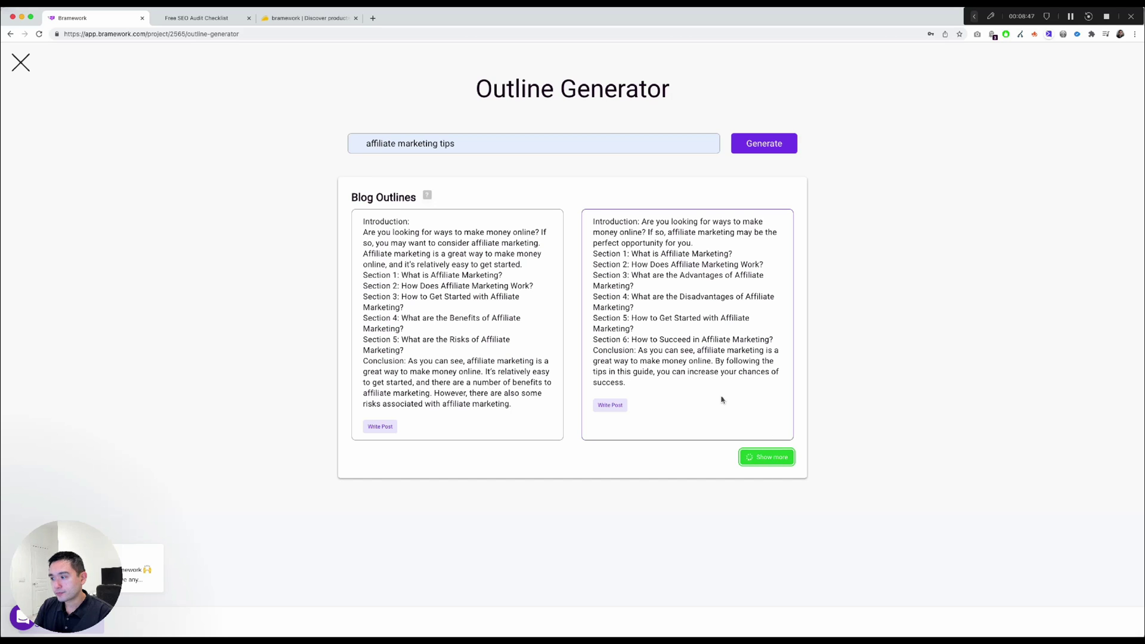
pyautogui.scroll(-3, 602, 362)
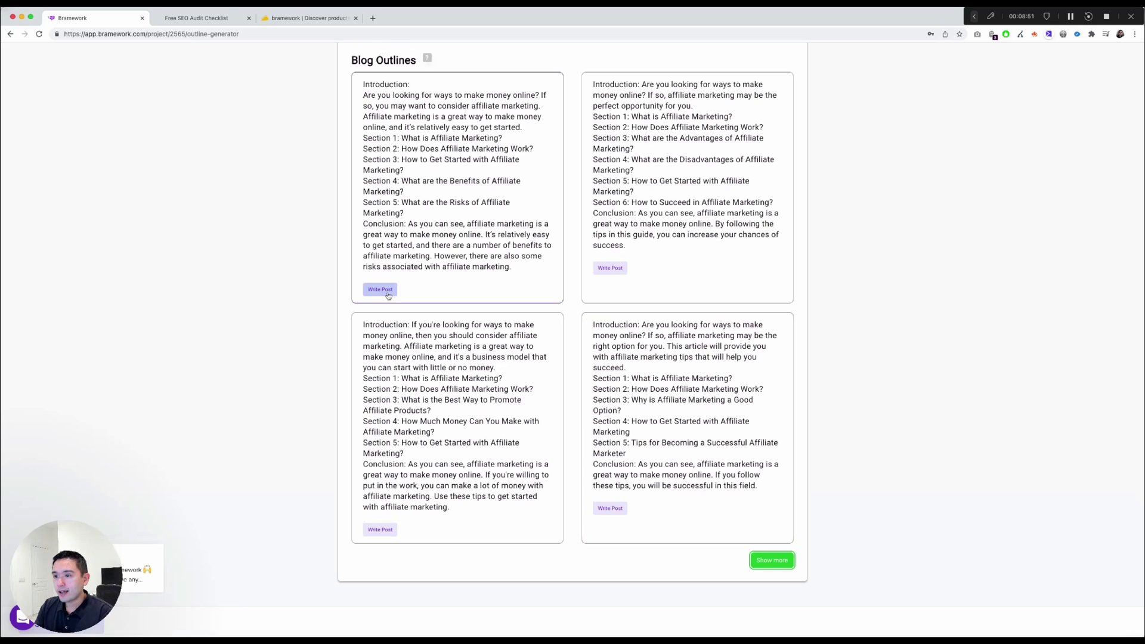
# - Create a post from the first outline with the suggested keywords "affiliate marketing" and "whats affiliate marketing"
pyautogui.click(381, 290)
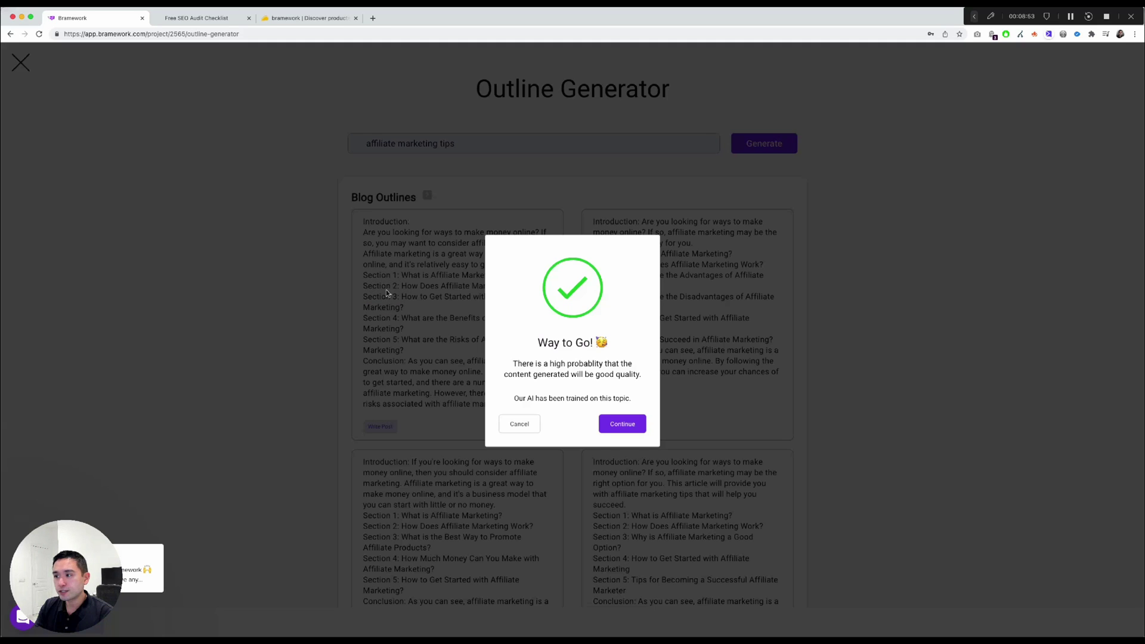
pyautogui.click(626, 424)
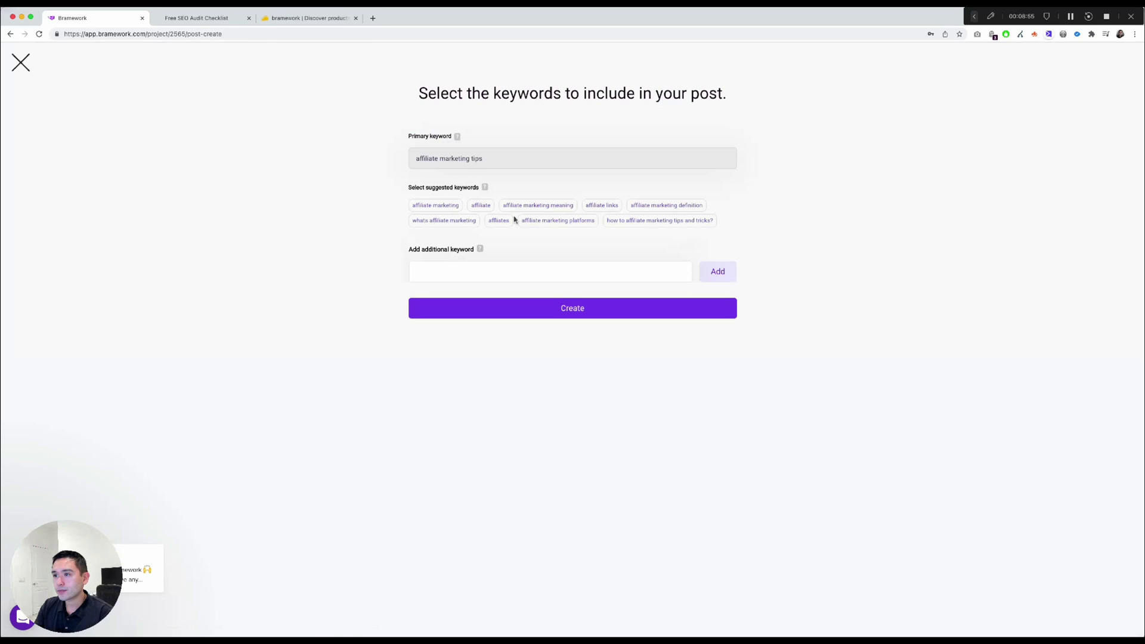
pyautogui.click(435, 205)
pyautogui.click(444, 221)
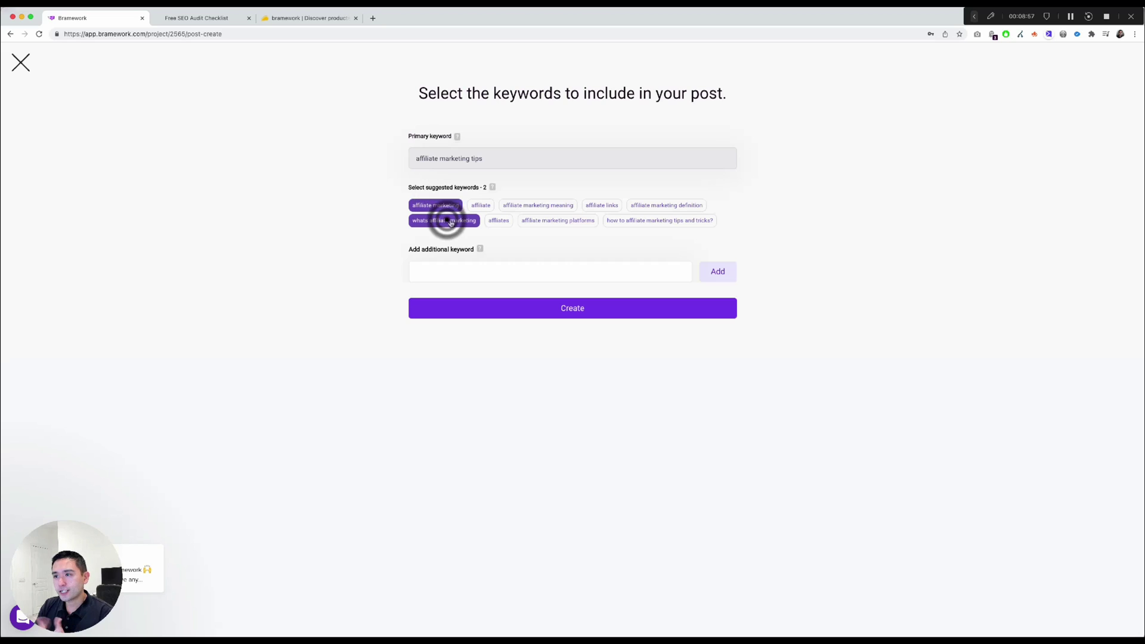
pyautogui.click(572, 307)
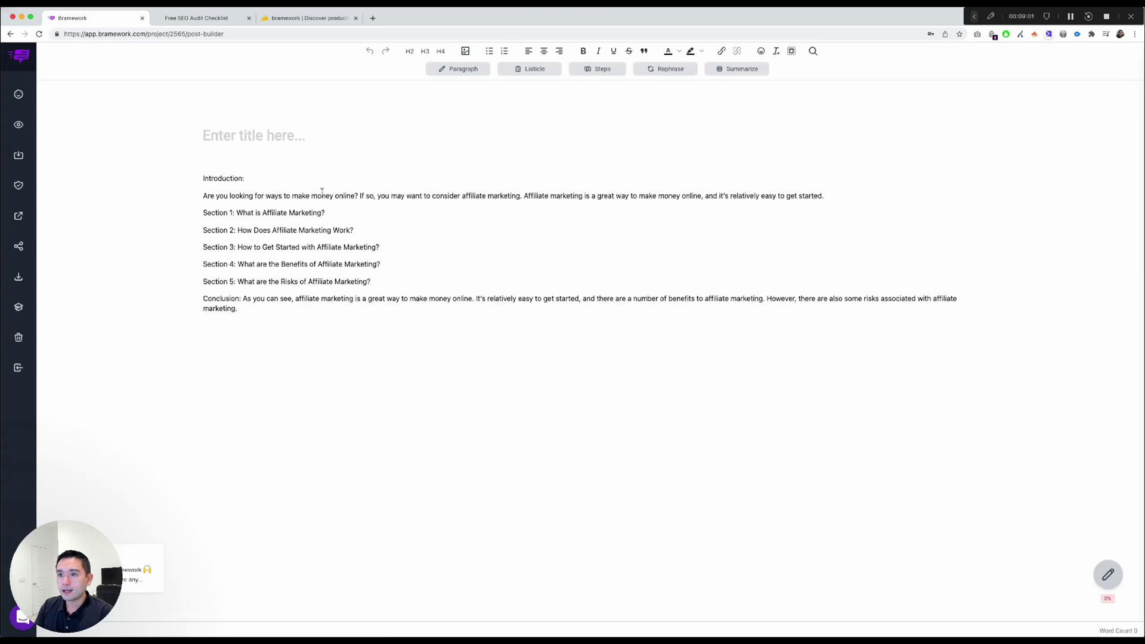
pyautogui.moveTo(235, 189); pyautogui.dragTo(319, 320)
pyautogui.click(320, 313)
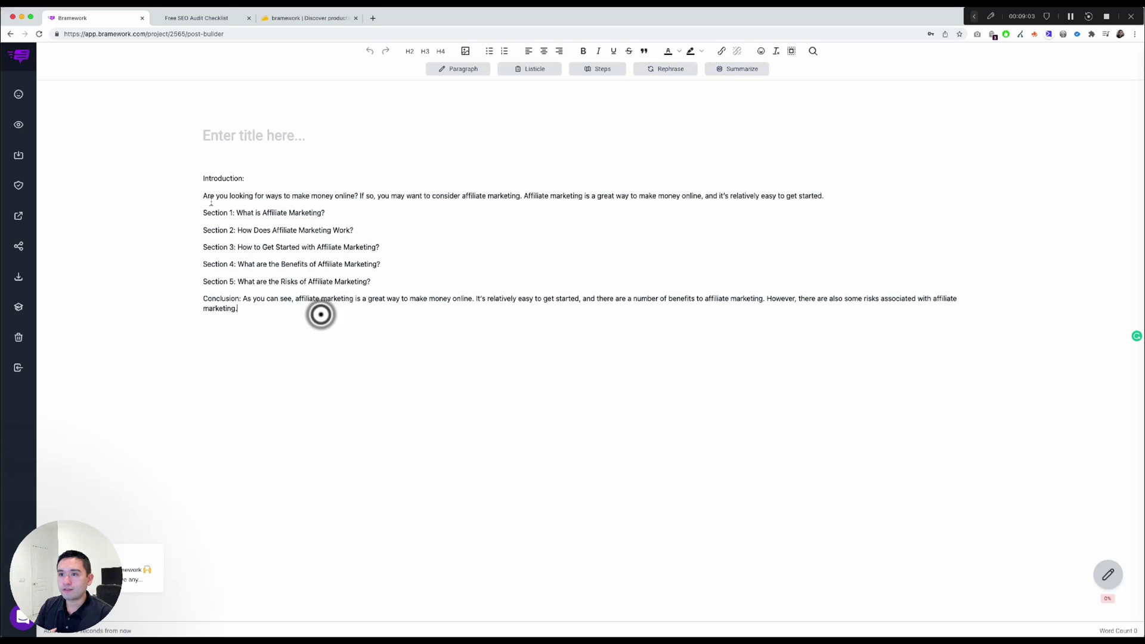
pyautogui.moveTo(205, 195); pyautogui.dragTo(842, 188)
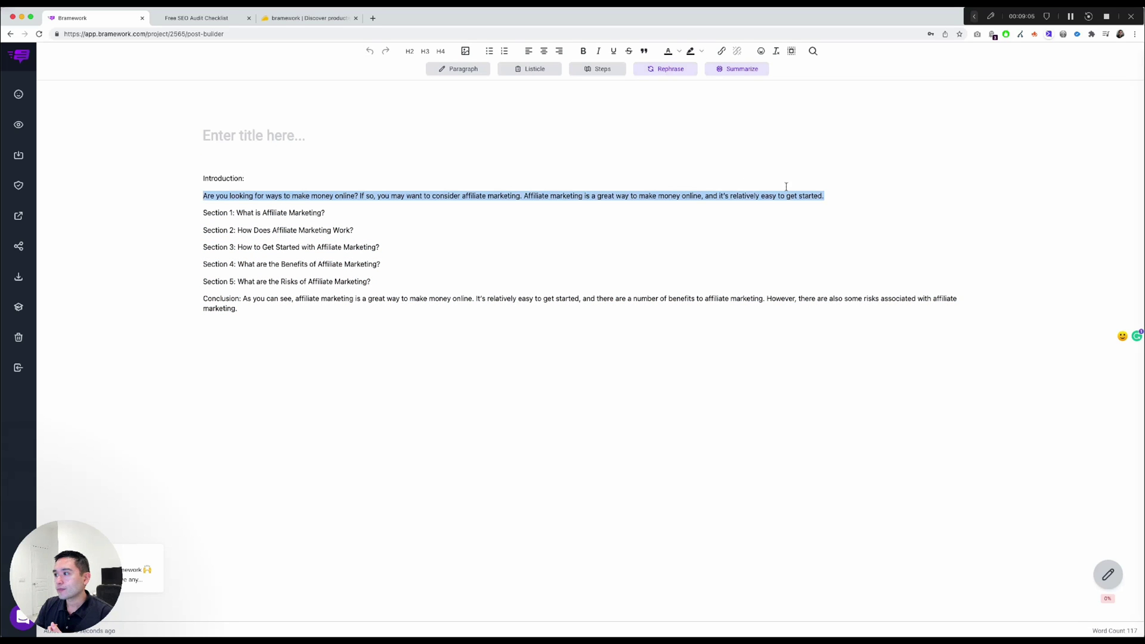
pyautogui.click(499, 197)
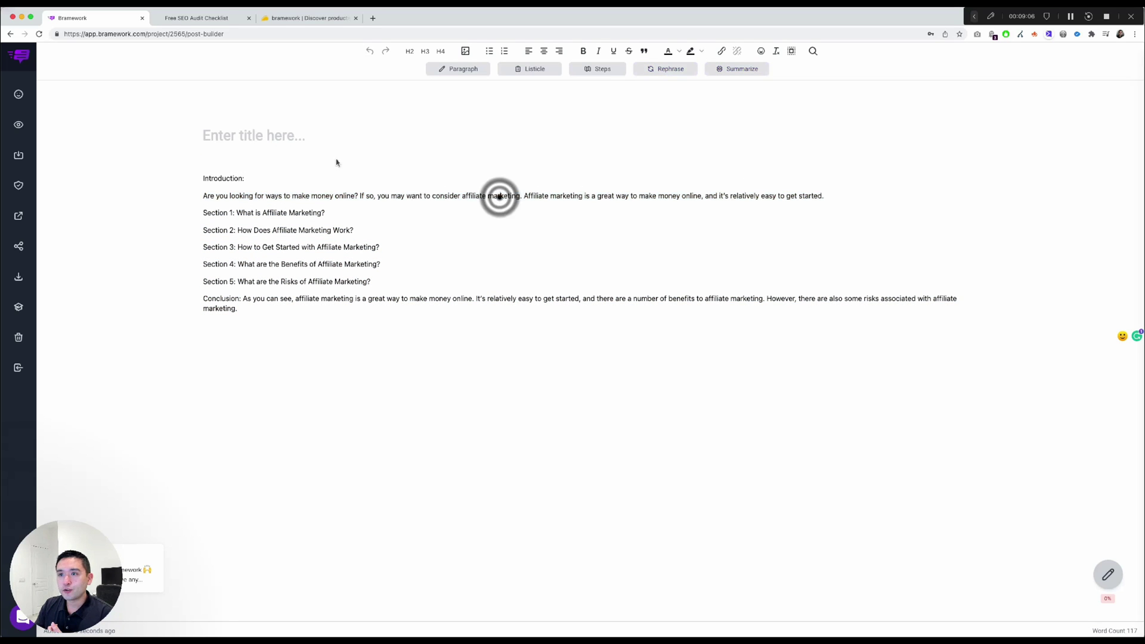
# - Generate AI title suggestions for the untitled outline post in the writing assistant
pyautogui.click(17, 99)
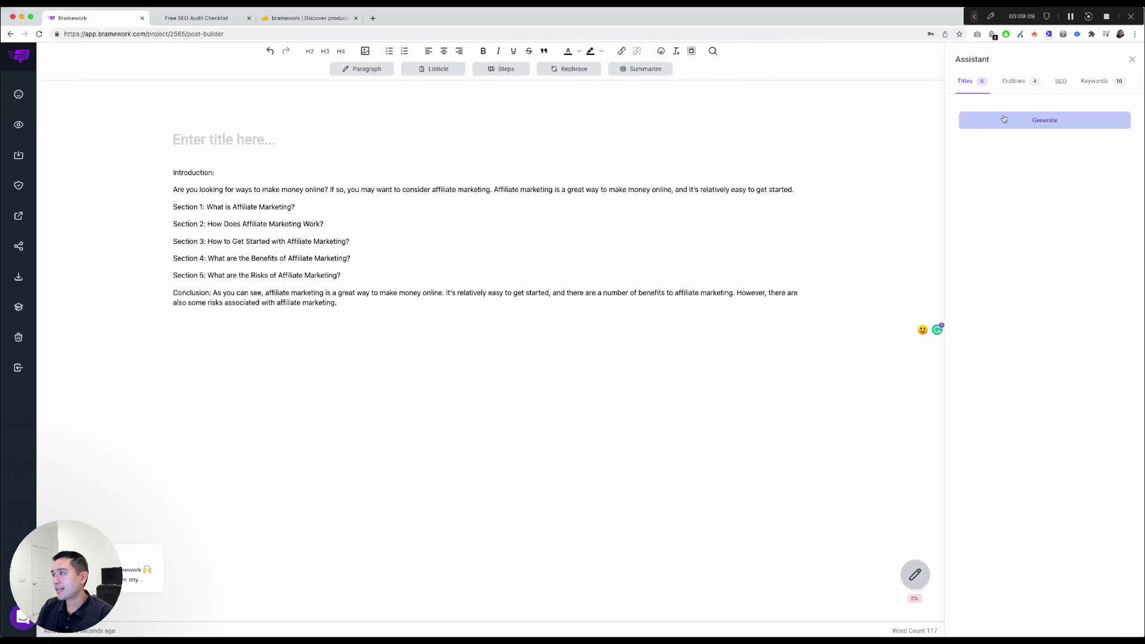
pyautogui.click(1020, 121)
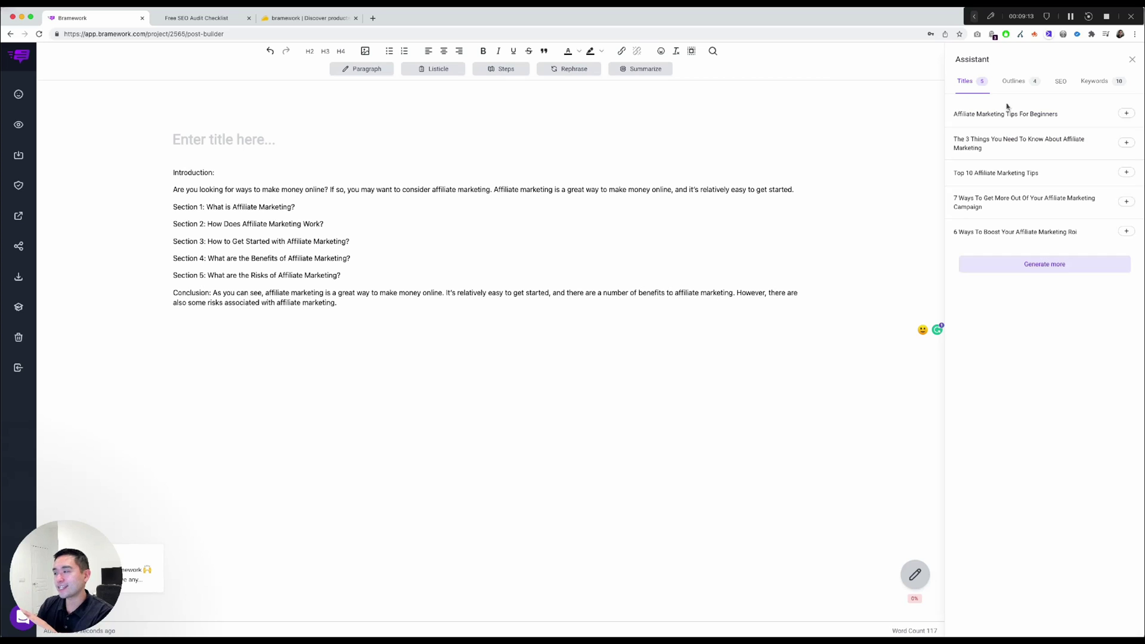
pyautogui.click(1060, 114)
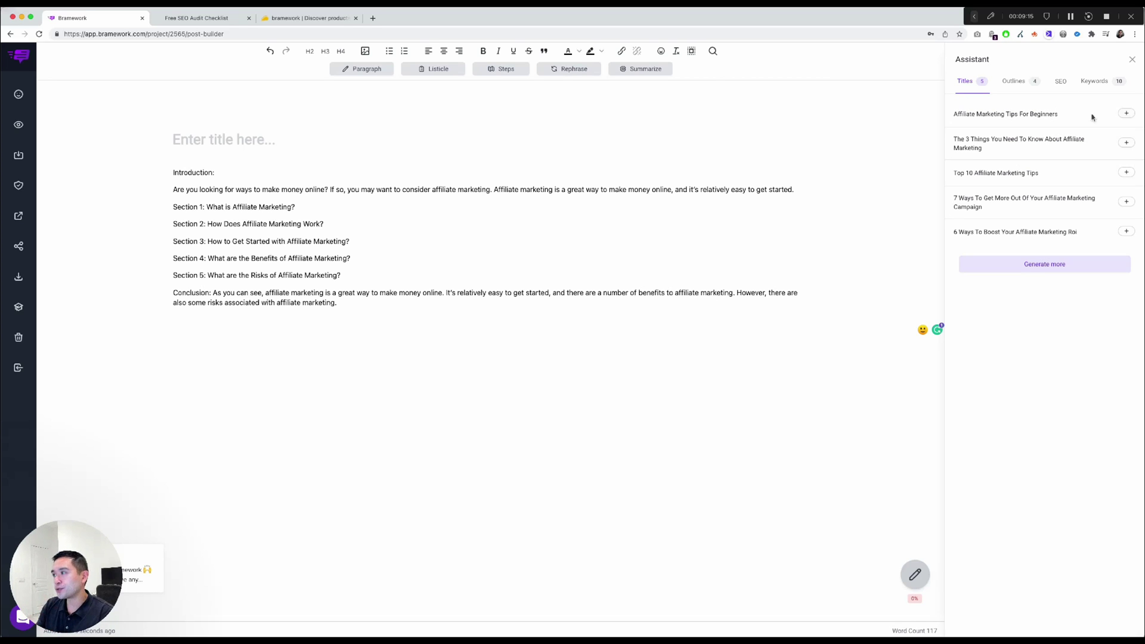
# - Title the post "Affiliate Marketing Tips For Beginners" from the suggestions and review its outlines, SEO analysis and keywords
pyautogui.click(1127, 113)
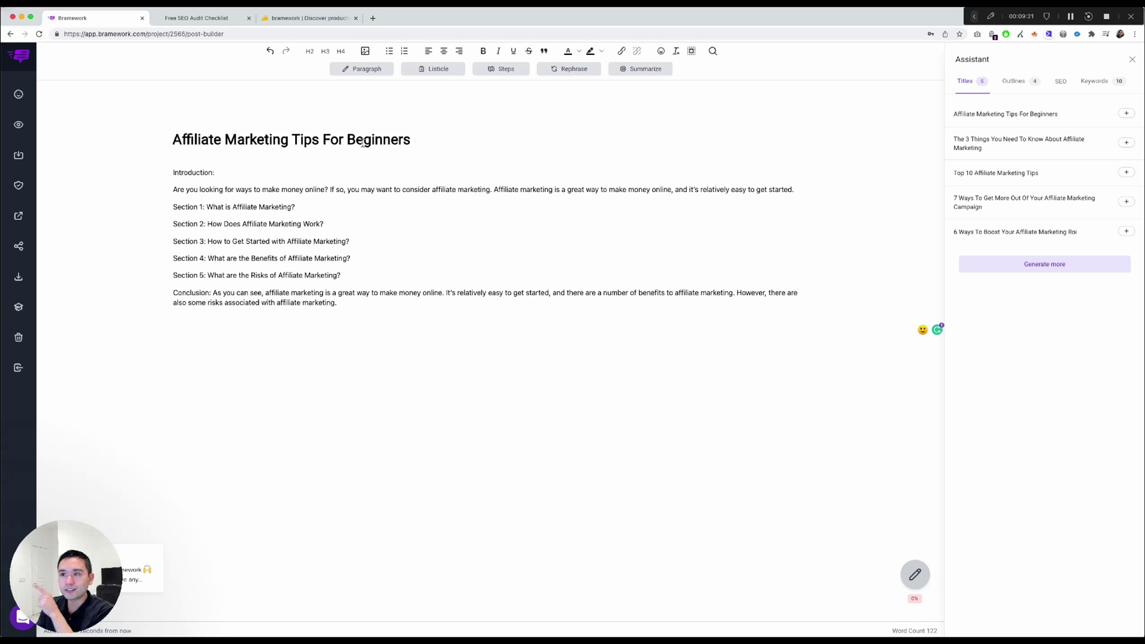
pyautogui.click(1019, 84)
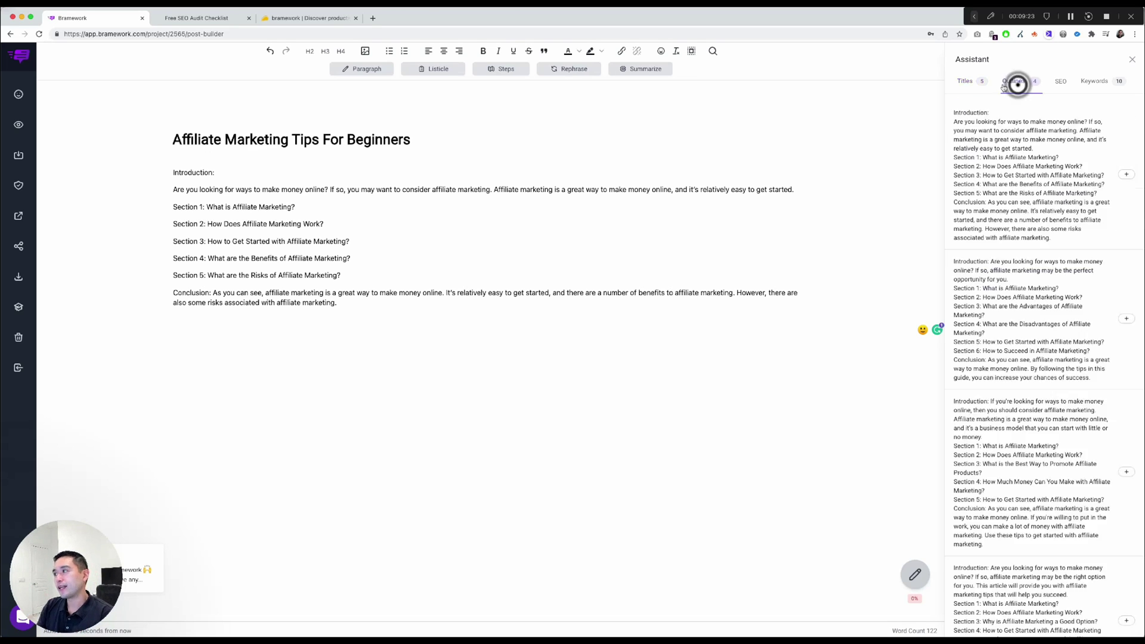
pyautogui.click(1061, 80)
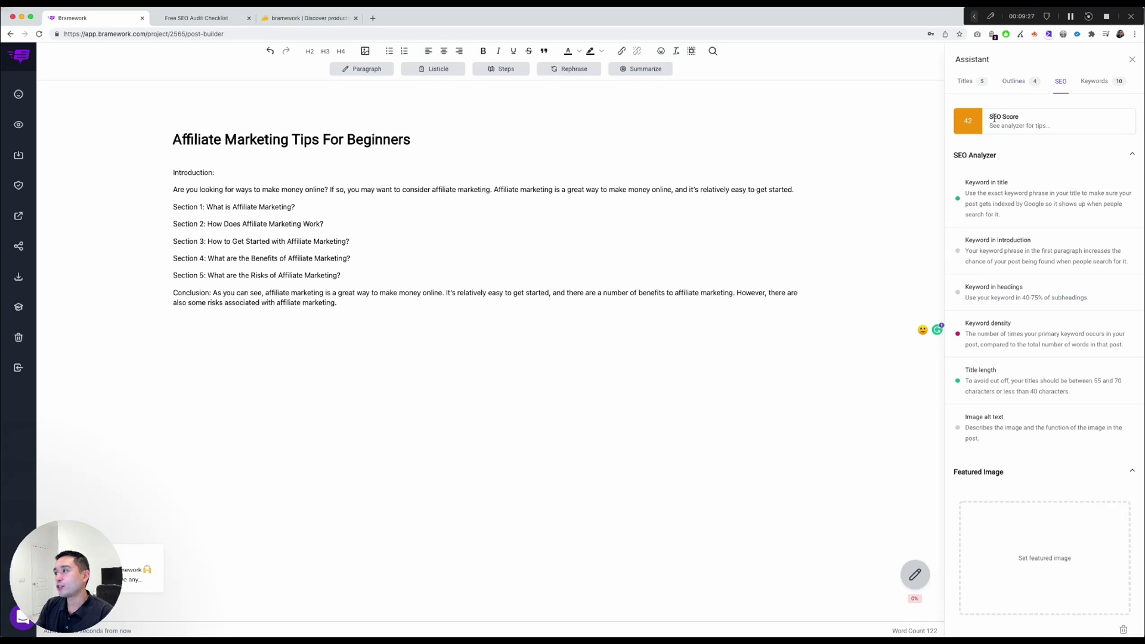
pyautogui.click(1099, 82)
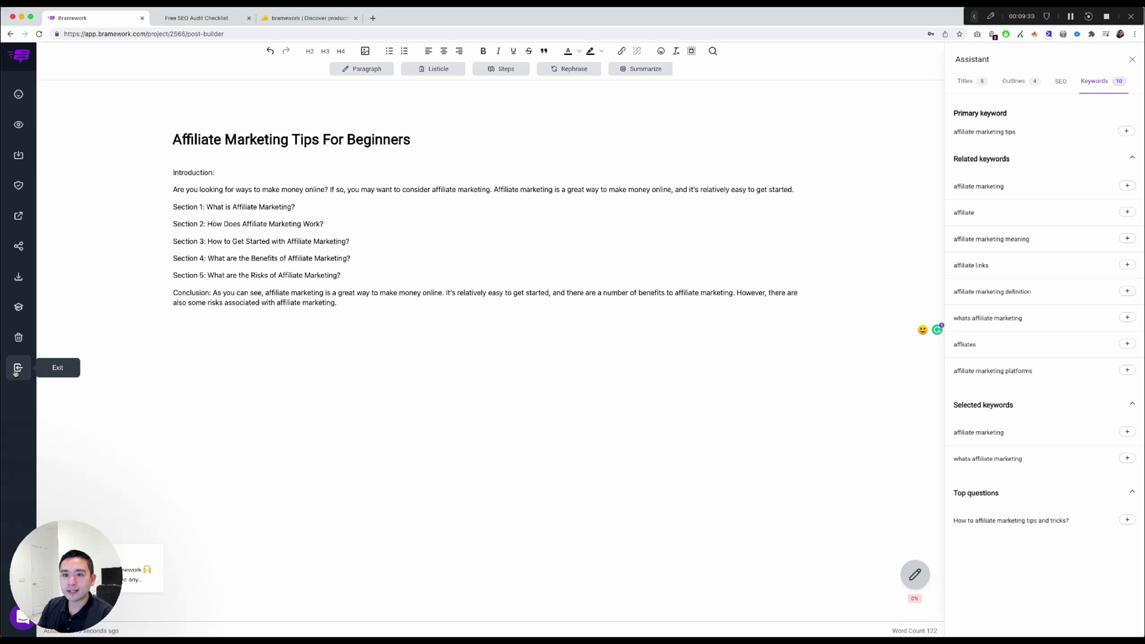
# - Save the newly titled post and exit to the list of drafts
pyautogui.click(20, 162)
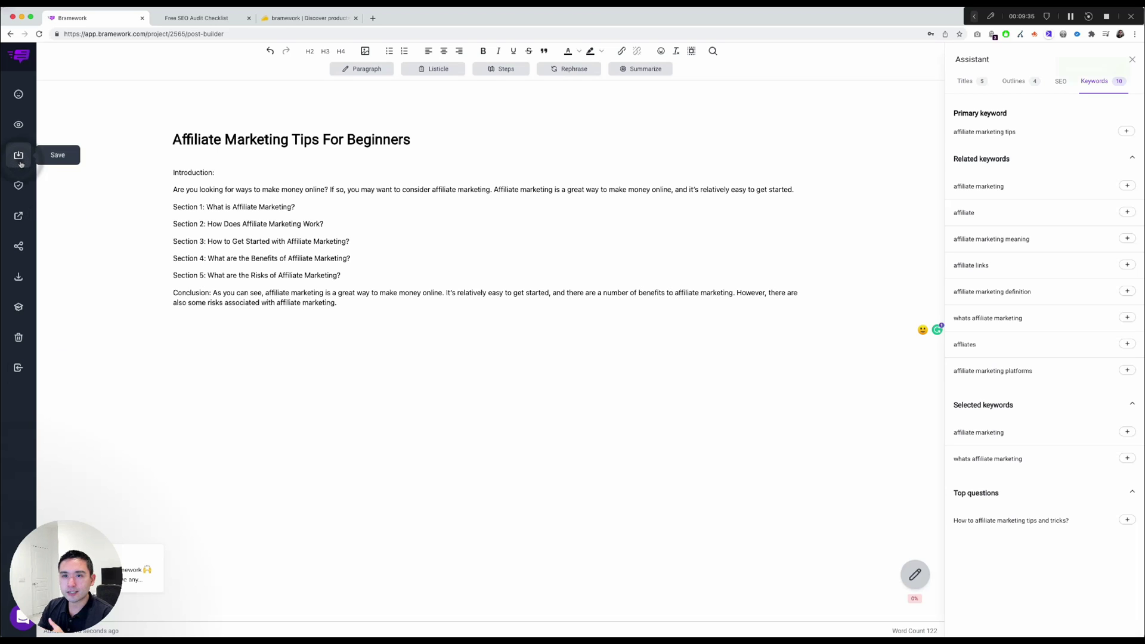
pyautogui.click(17, 369)
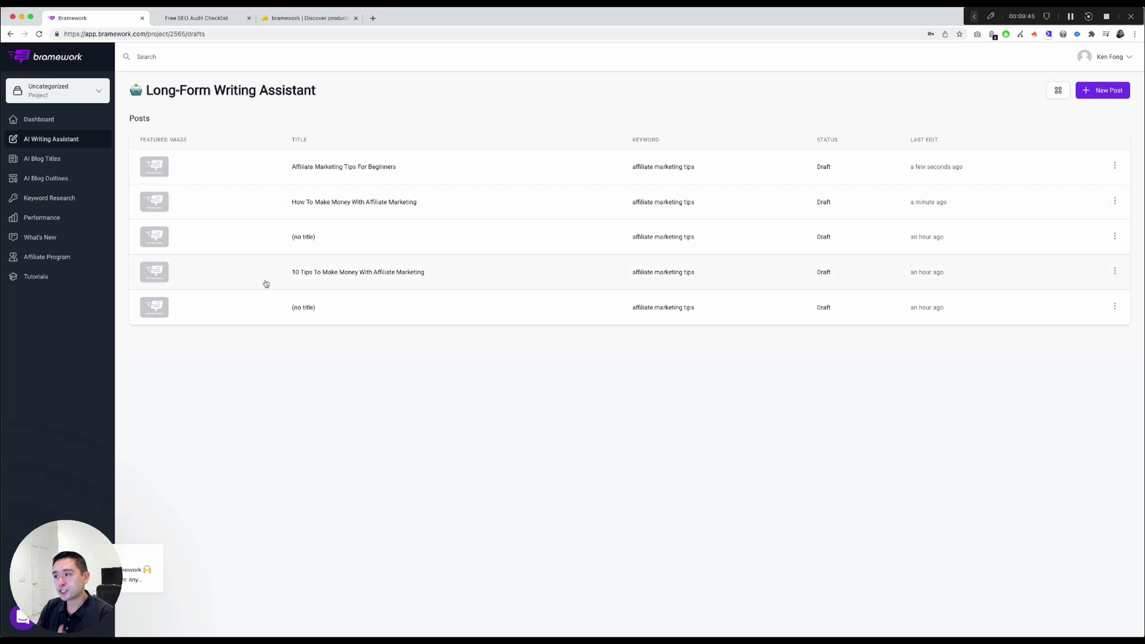
# - Look at the draft "10 Tips To Make Money With Affiliate Marketing" and return to the list of drafts
pyautogui.click(308, 278)
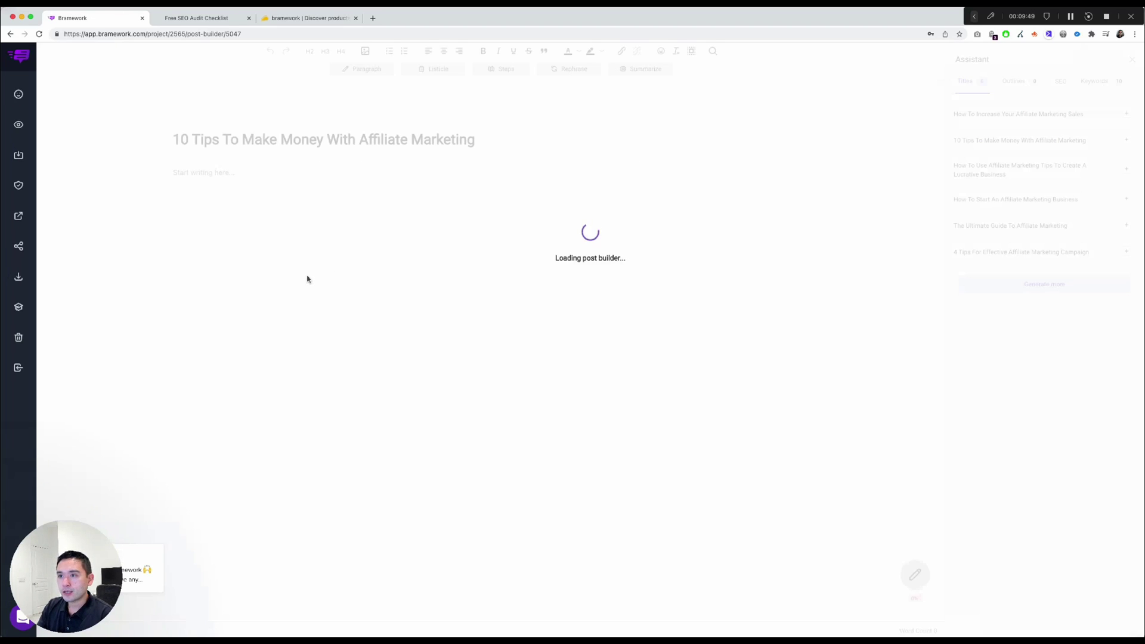
pyautogui.click(222, 186)
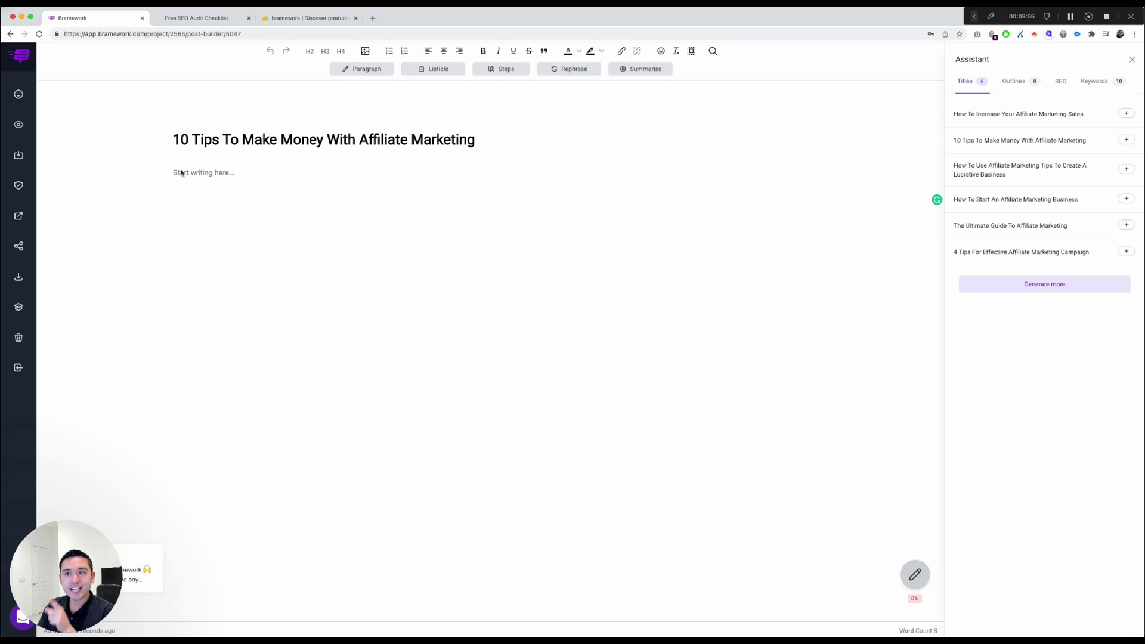
pyautogui.click(19, 367)
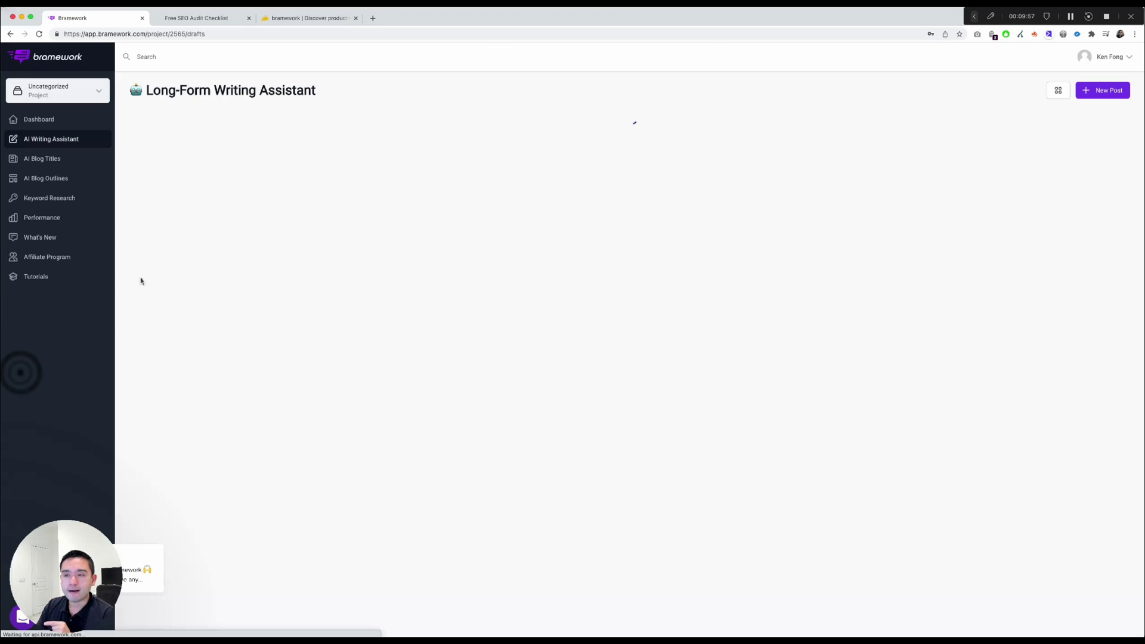
# - Open the last untitled draft in the list and examine its introduction, headings and bulleted tips on affiliate programs
pyautogui.click(234, 300)
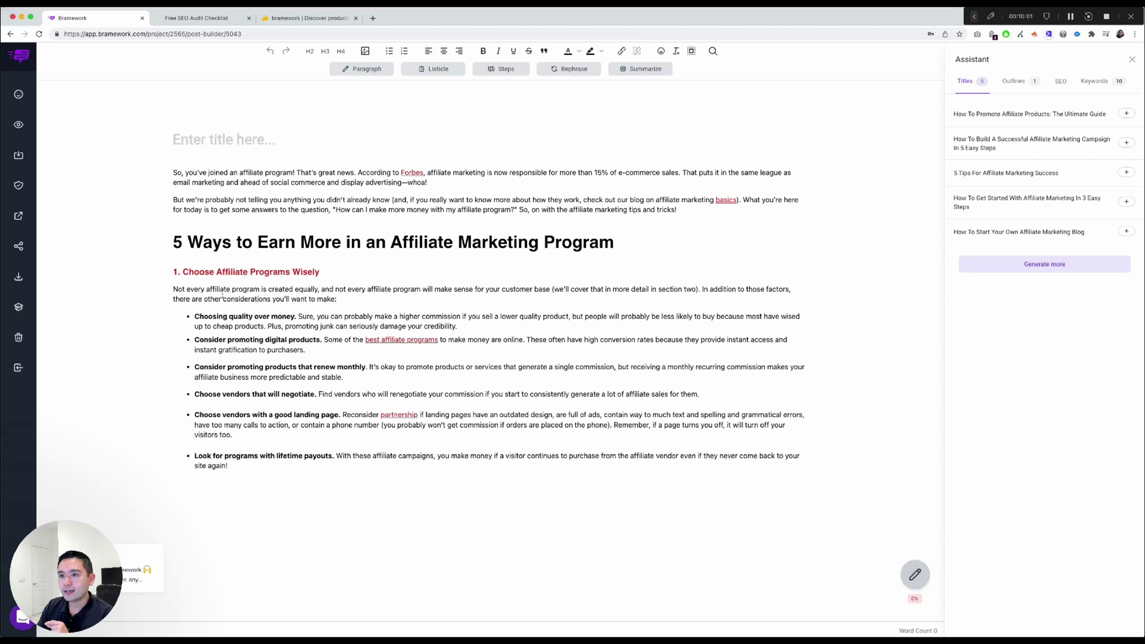
pyautogui.moveTo(187, 173); pyautogui.dragTo(296, 473)
pyautogui.click(298, 475)
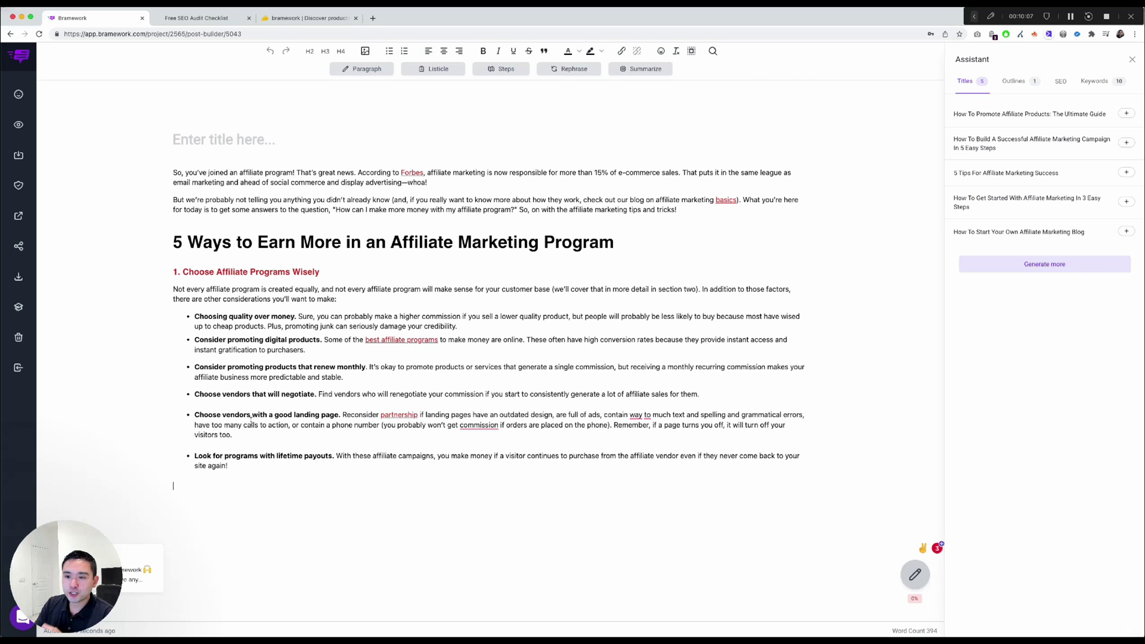
pyautogui.click(225, 319)
pyautogui.tripleClick(178, 272)
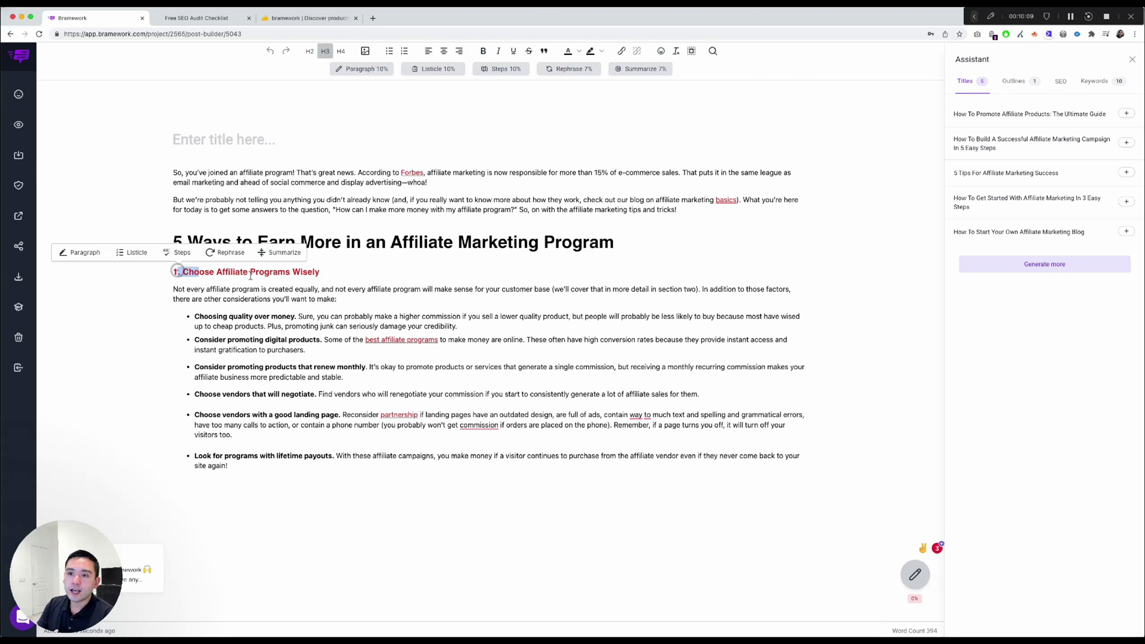
pyautogui.click(320, 279)
pyautogui.moveTo(181, 314); pyautogui.dragTo(233, 468)
pyautogui.click(244, 484)
pyautogui.click(368, 284)
pyautogui.moveTo(221, 198); pyautogui.dragTo(444, 245)
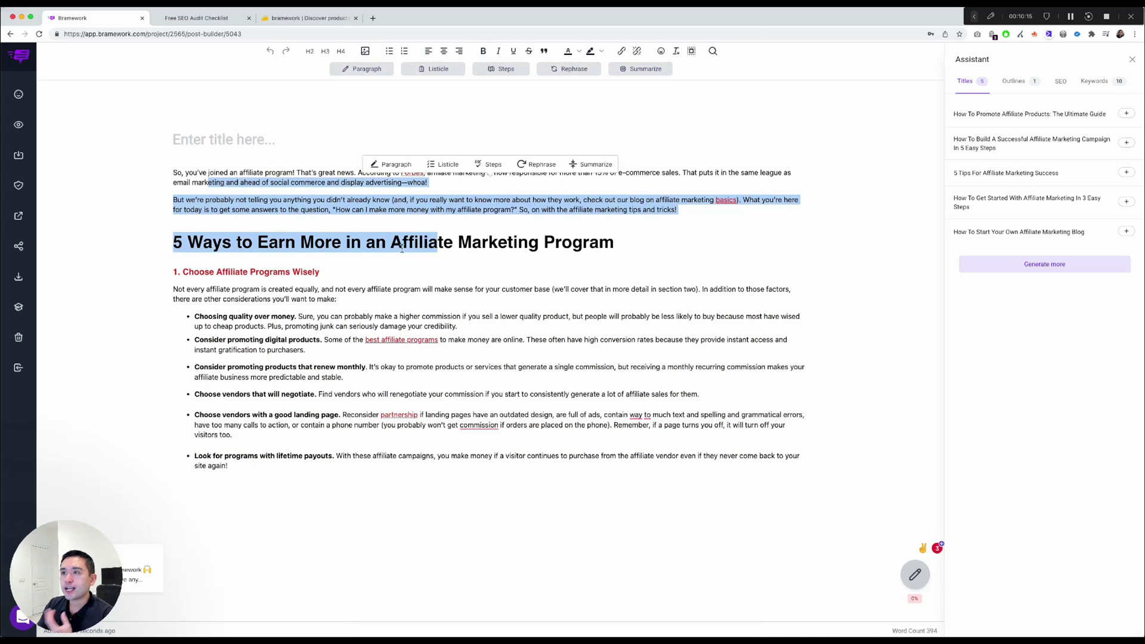
pyautogui.click(448, 257)
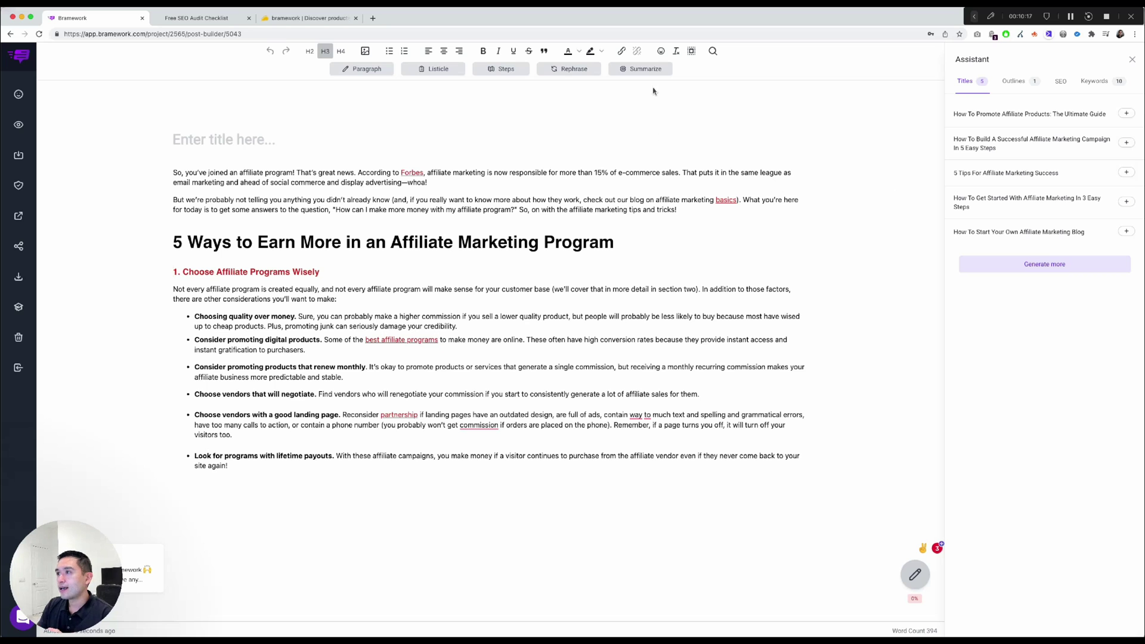
# - Check the untitled draft's suggested outline and exit the post editor
pyautogui.click(1014, 81)
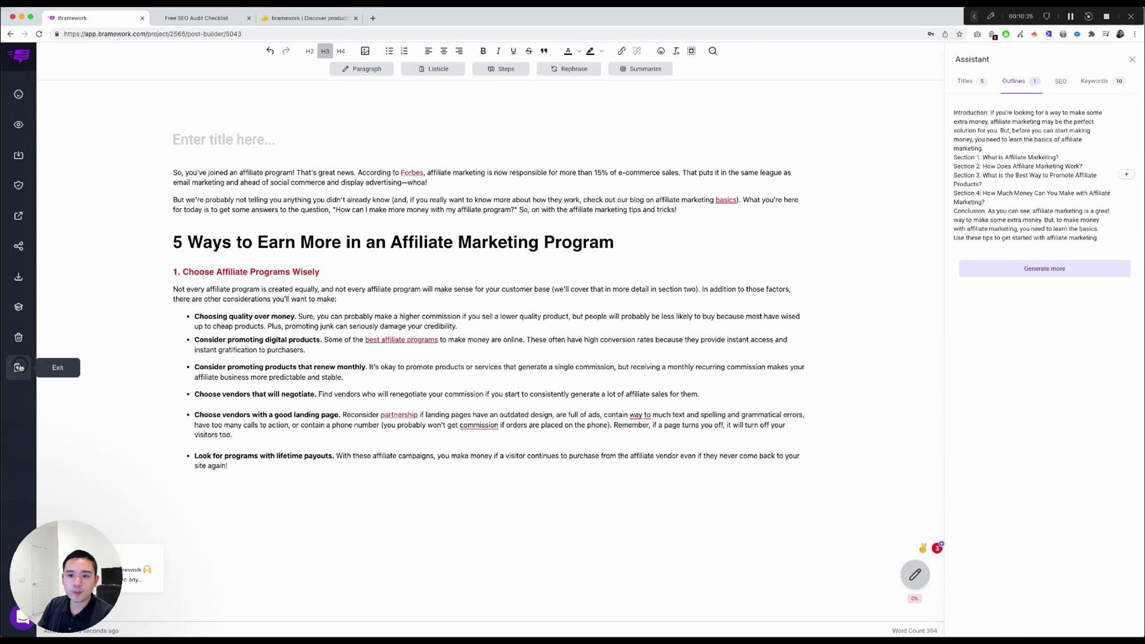
pyautogui.click(19, 367)
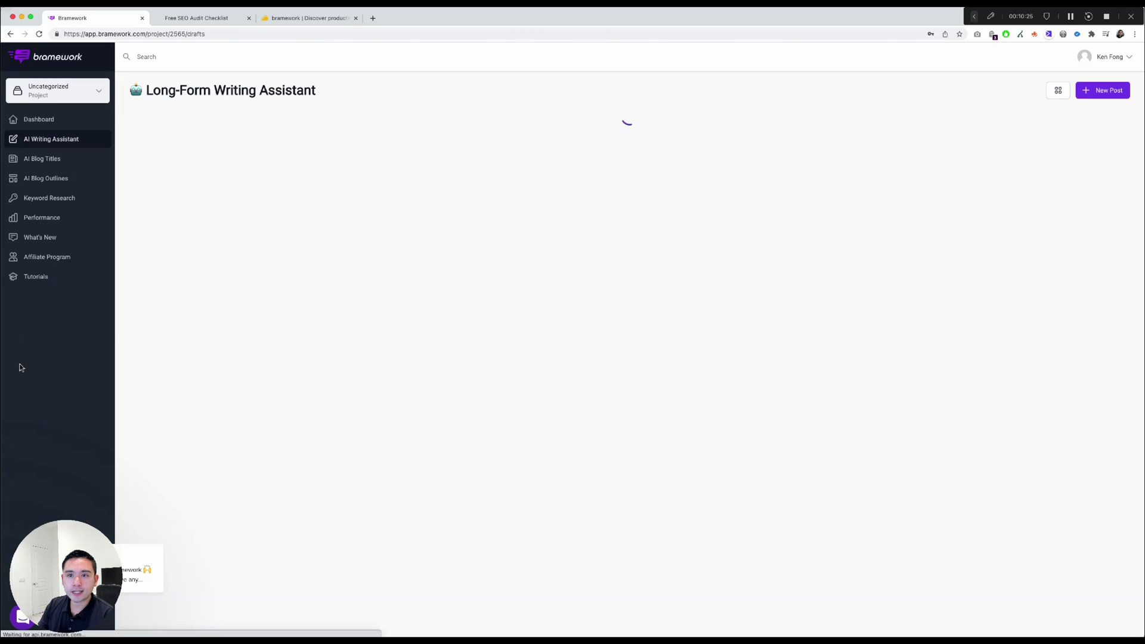
# - Start a new search in Keyword Research and analyze the keyword "affiliate marketing tips"
pyautogui.click(60, 201)
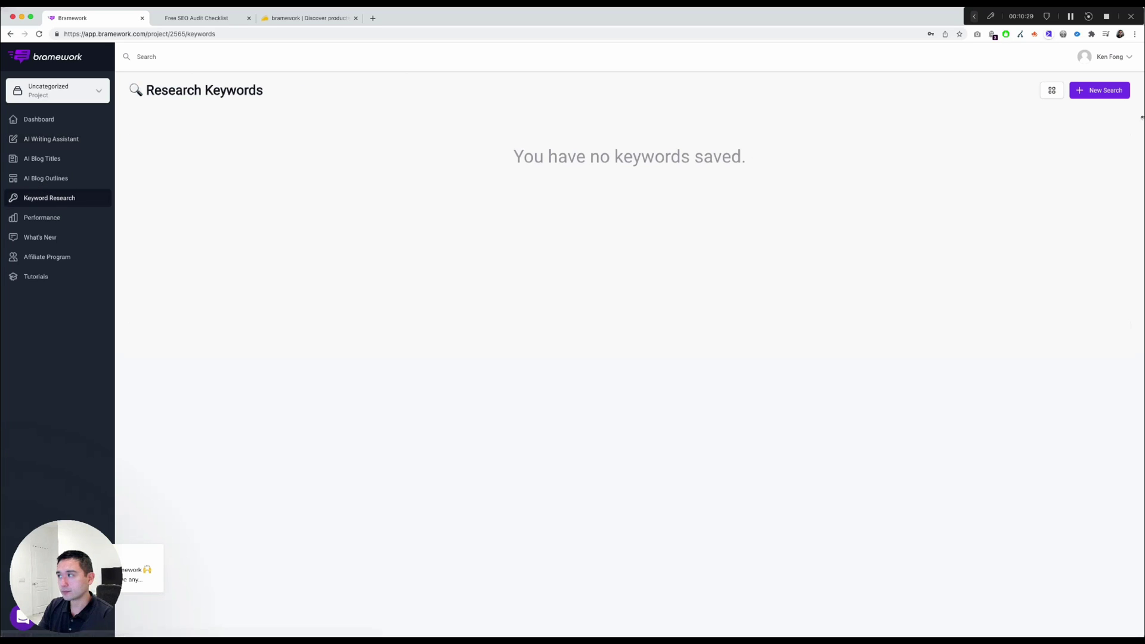
pyautogui.click(1086, 92)
pyautogui.click(553, 173)
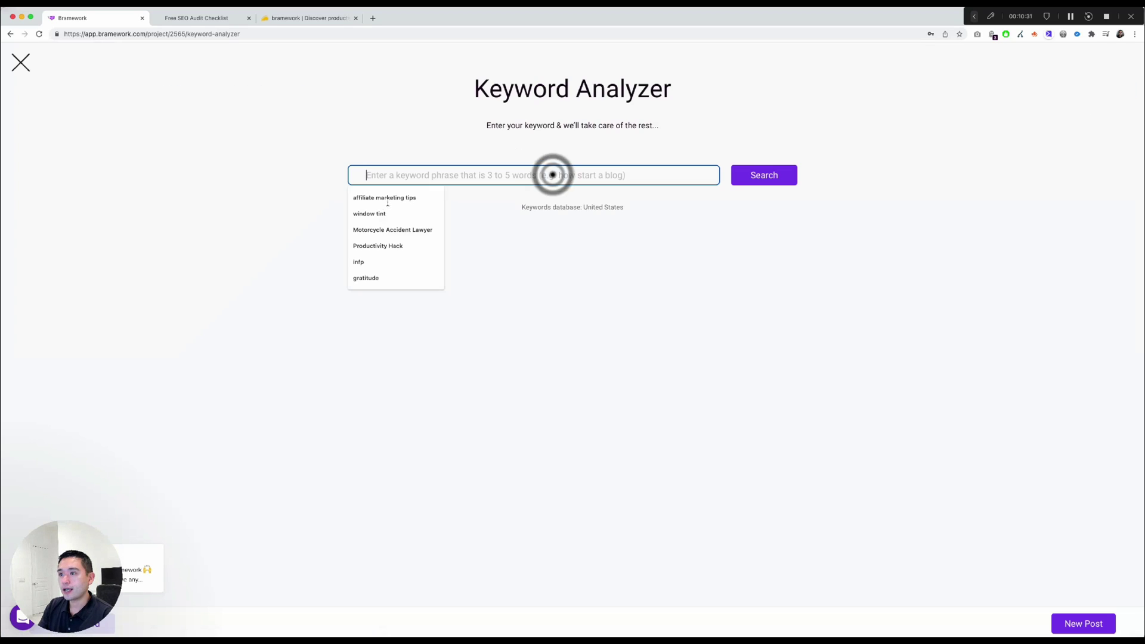
pyautogui.click(382, 199)
pyautogui.click(781, 180)
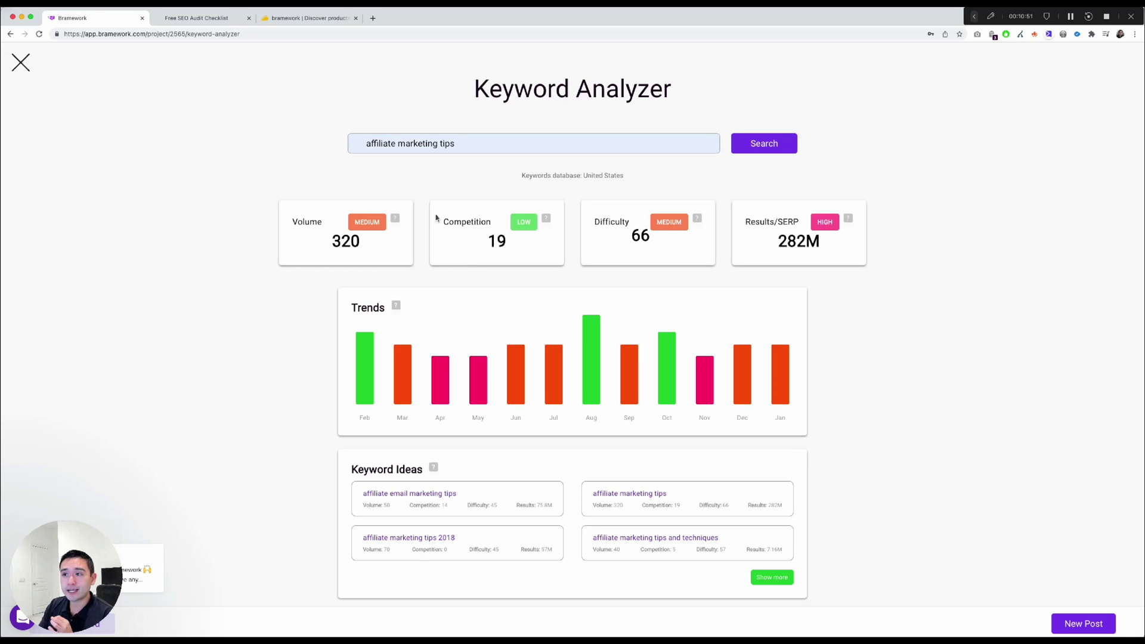
# - Examine the keyword's volume, competition, difficulty and results metrics and its monthly search trends
pyautogui.moveTo(547, 219)
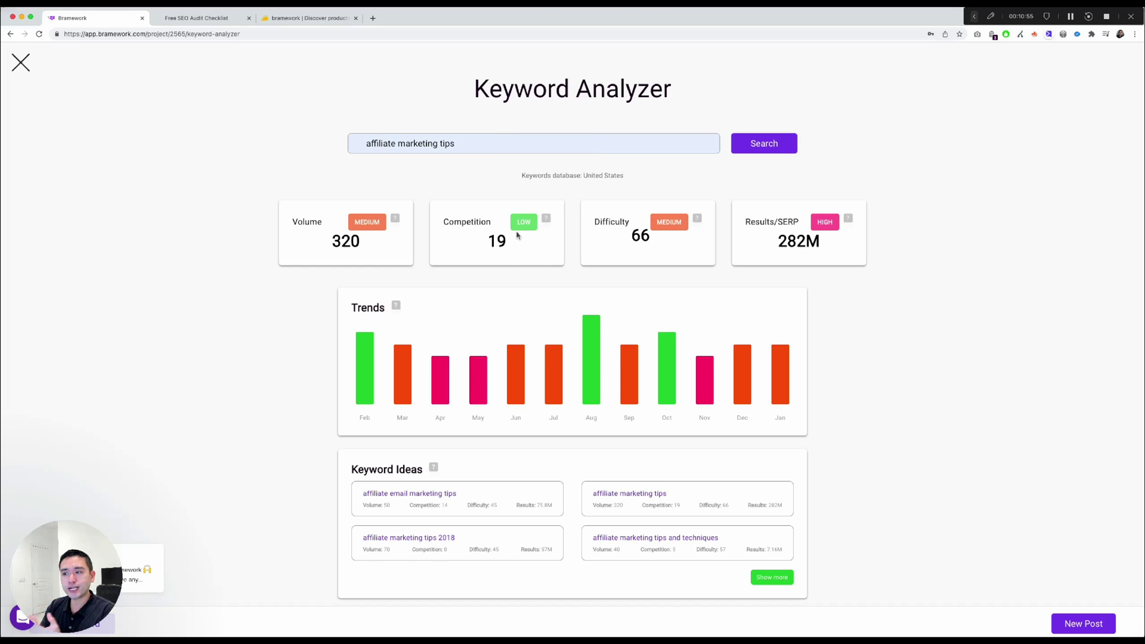
pyautogui.scroll(-3, 320, 294)
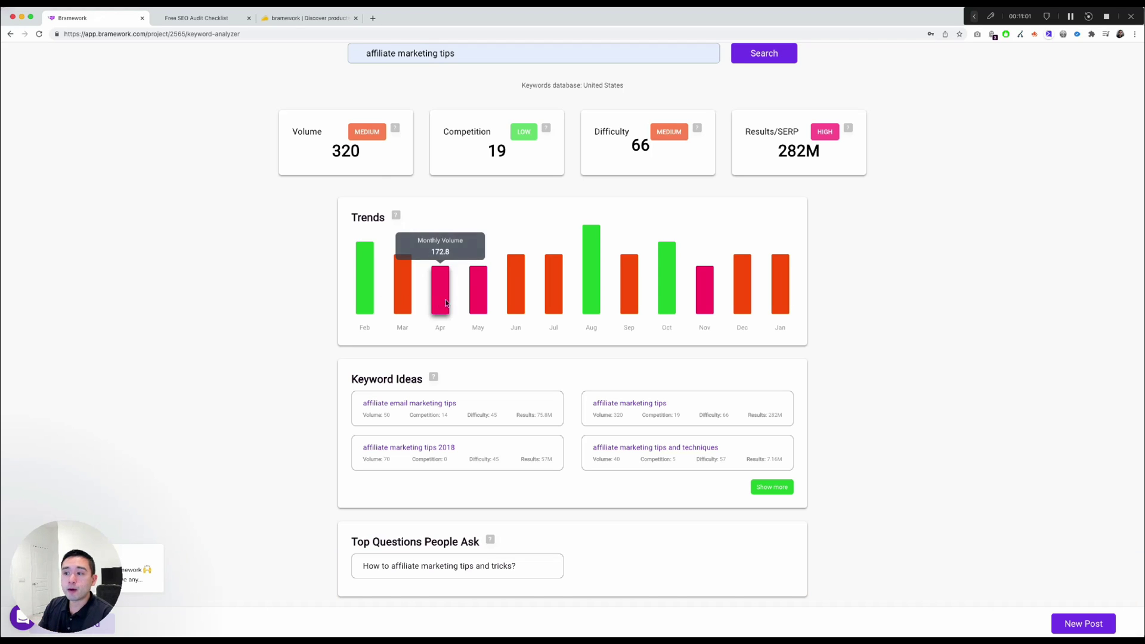
pyautogui.moveTo(508, 300)
pyautogui.moveTo(360, 295)
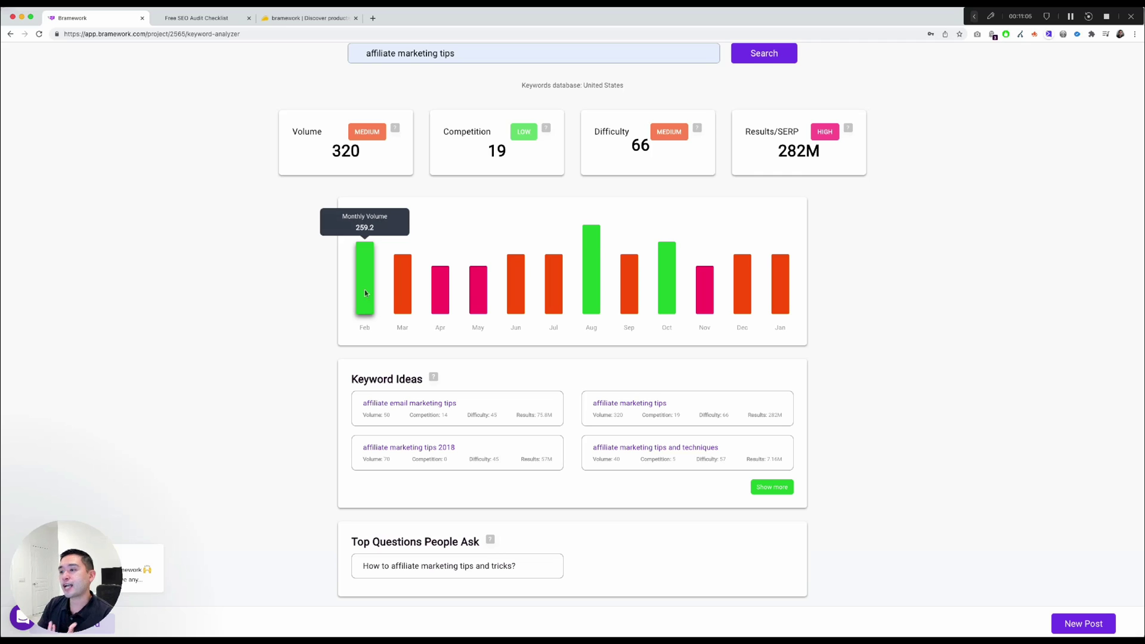
# - Expand the Keyword Ideas list twice to show more ideas for "affiliate marketing tips"
pyautogui.scroll(-3, 643, 294)
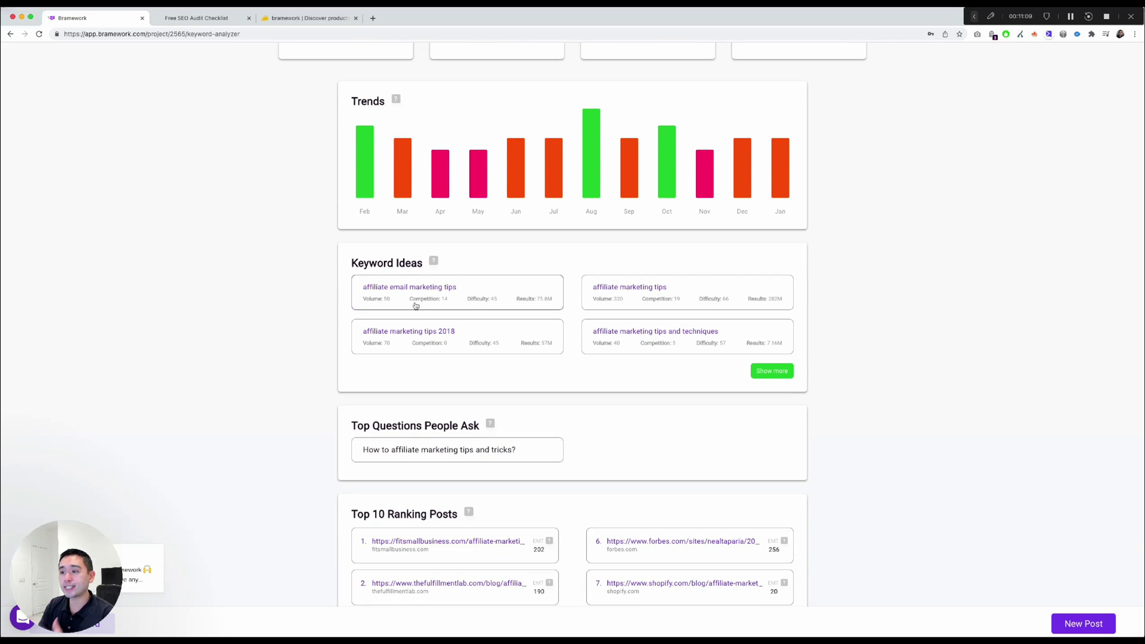
pyautogui.click(785, 375)
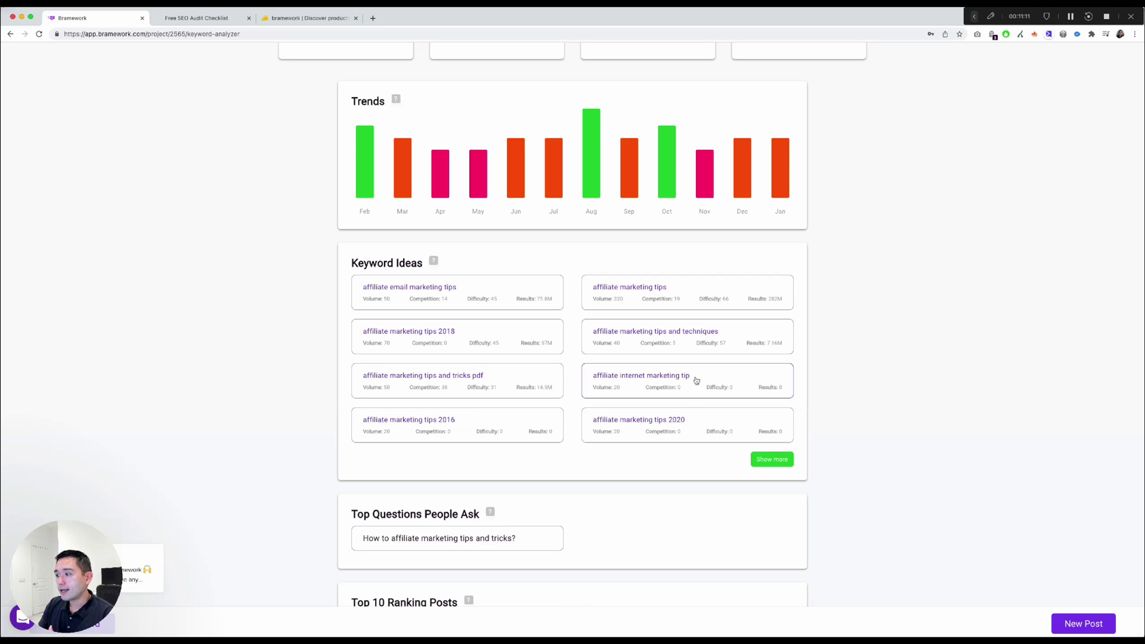
pyautogui.click(768, 456)
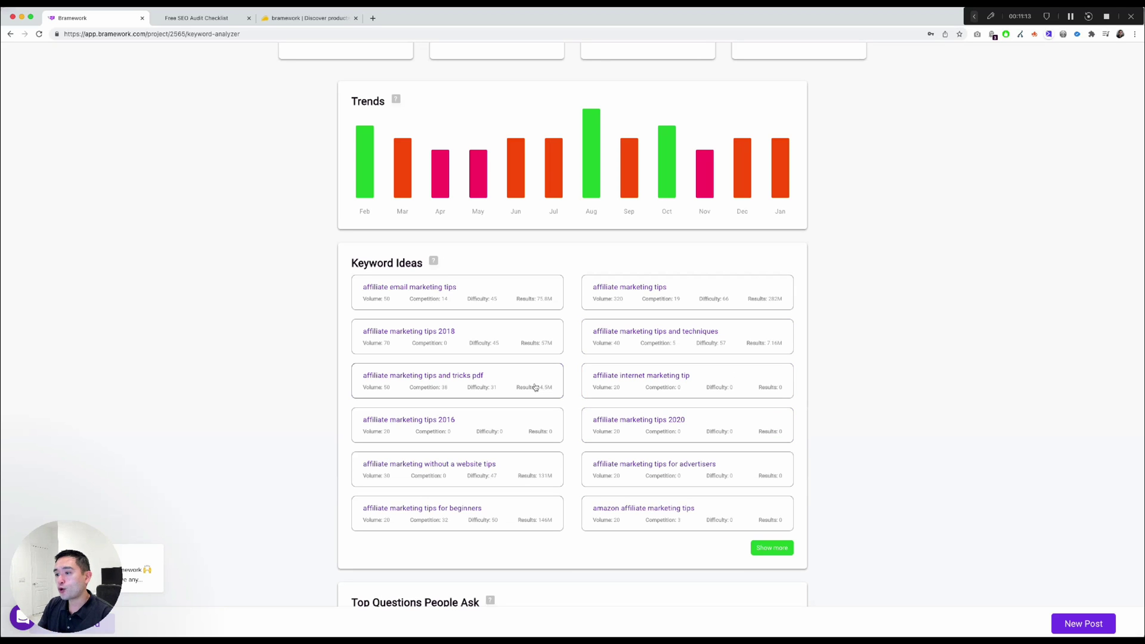
# - Review the expanded keyword ideas, the top questions people ask and the top 10 ranking posts
pyautogui.scroll(-5, 436, 297)
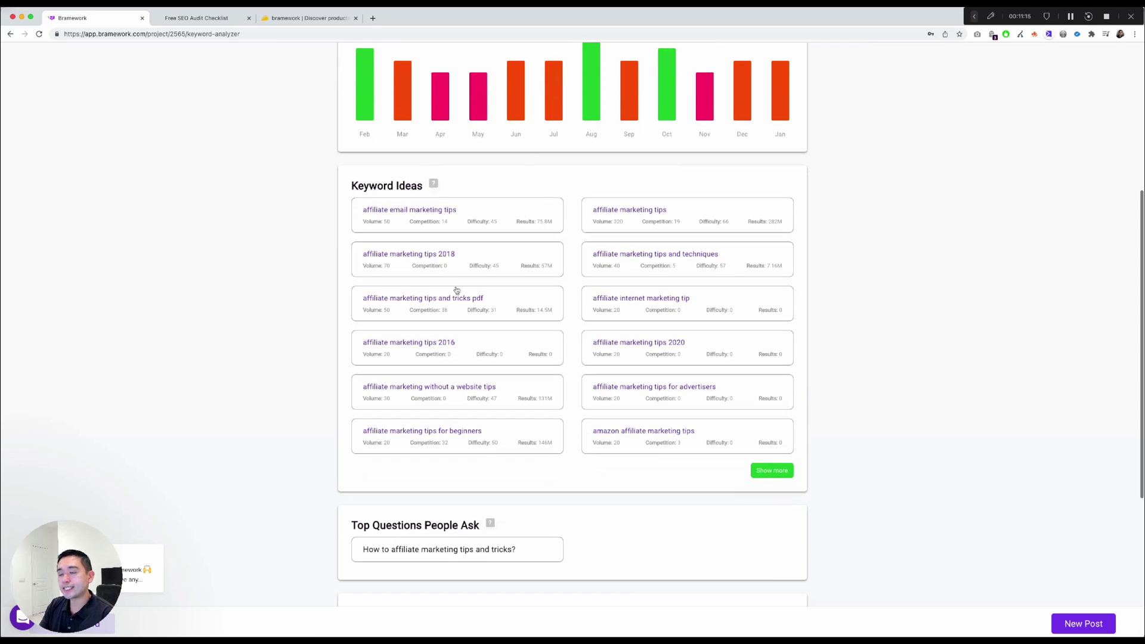
pyautogui.scroll(-1, 464, 433)
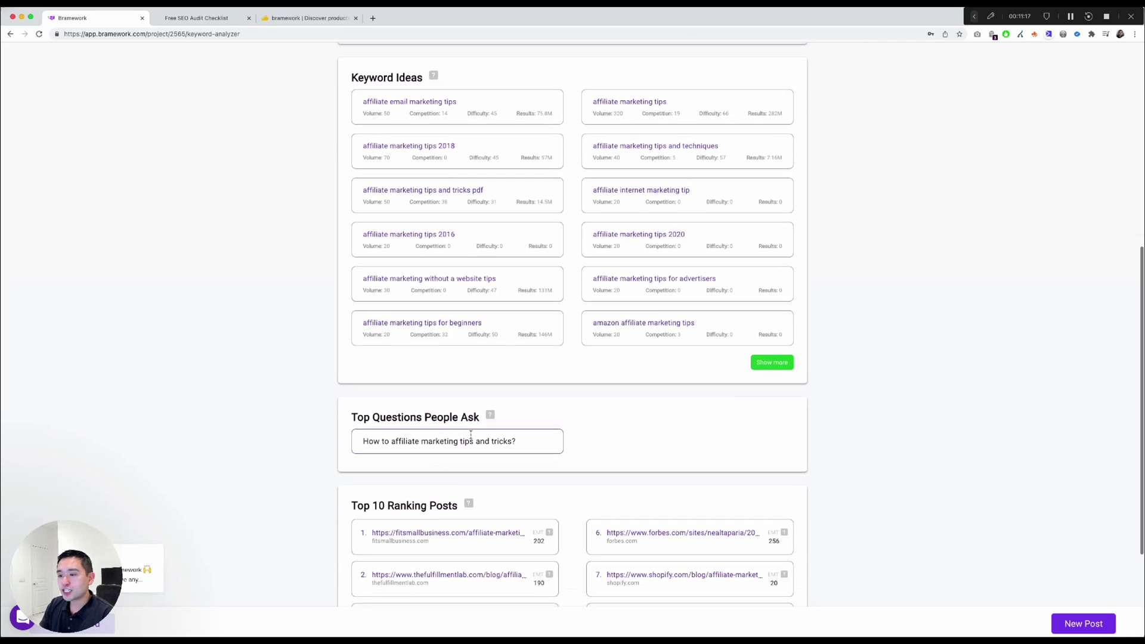
pyautogui.moveTo(364, 426); pyautogui.dragTo(530, 432)
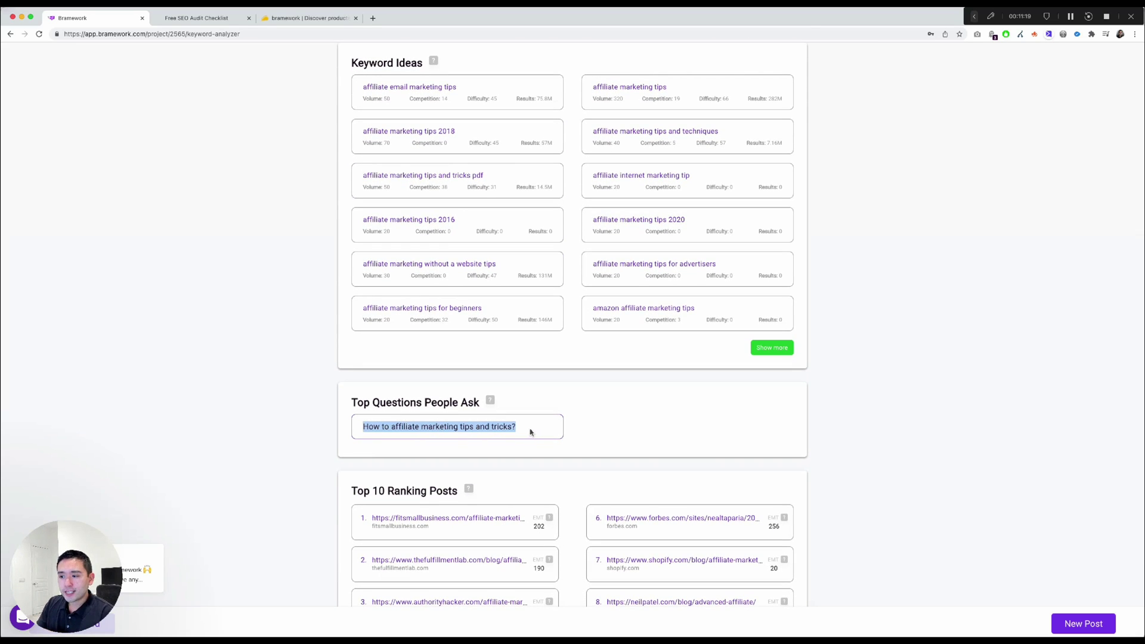
pyautogui.scroll(-2, 494, 407)
pyautogui.scroll(8, 490, 402)
pyautogui.scroll(-5, 514, 411)
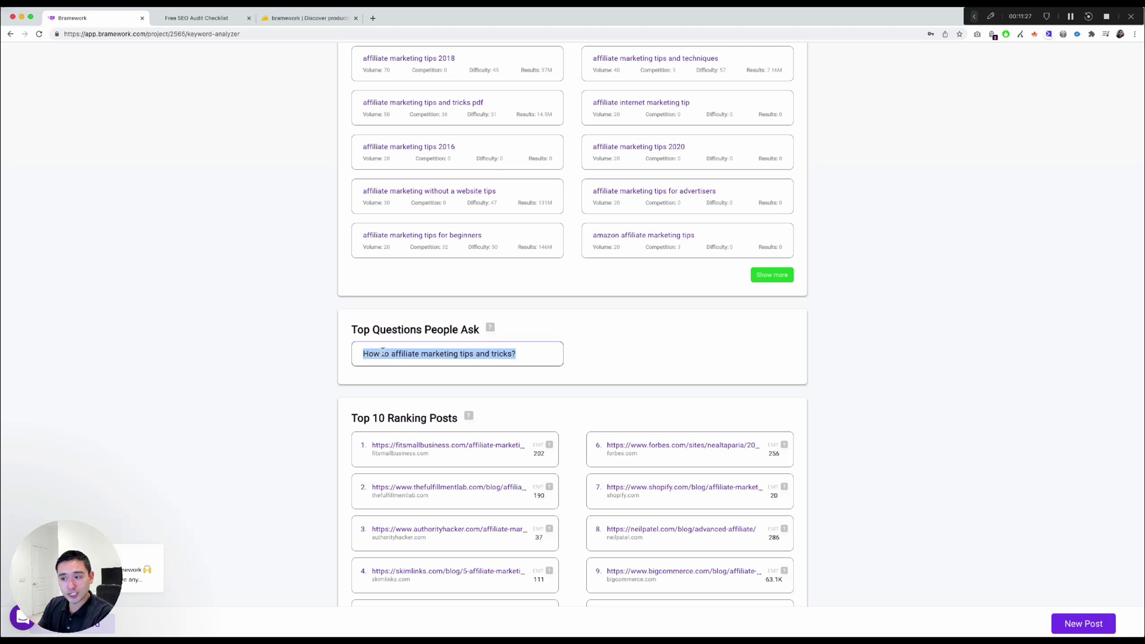
pyautogui.scroll(-2, 393, 354)
pyautogui.moveTo(351, 343); pyautogui.dragTo(454, 344)
pyautogui.click(453, 341)
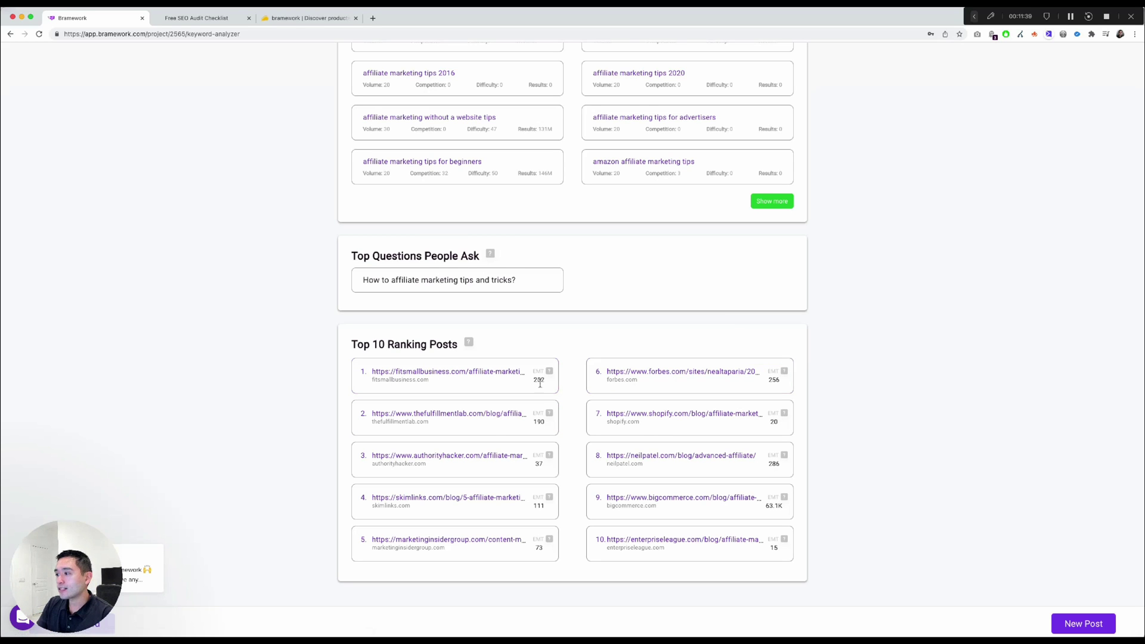
# - Analyze the keyword idea "affiliate email marketing tips" and look over its metrics, trends and related ideas
pyautogui.scroll(5, 451, 497)
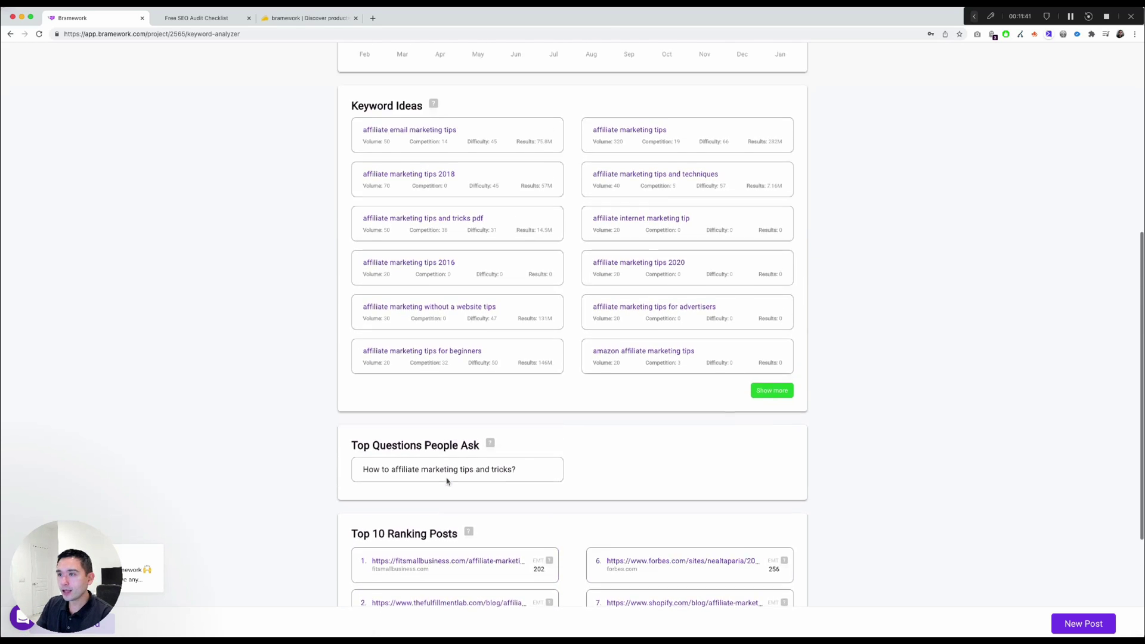
pyautogui.click(402, 178)
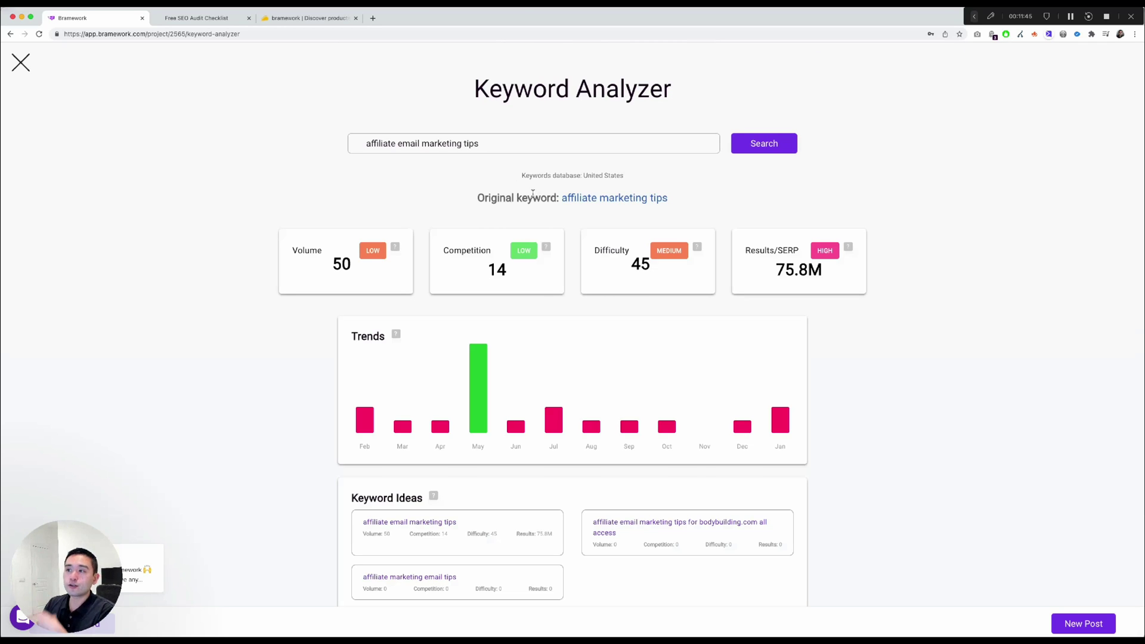
pyautogui.scroll(-4, 513, 245)
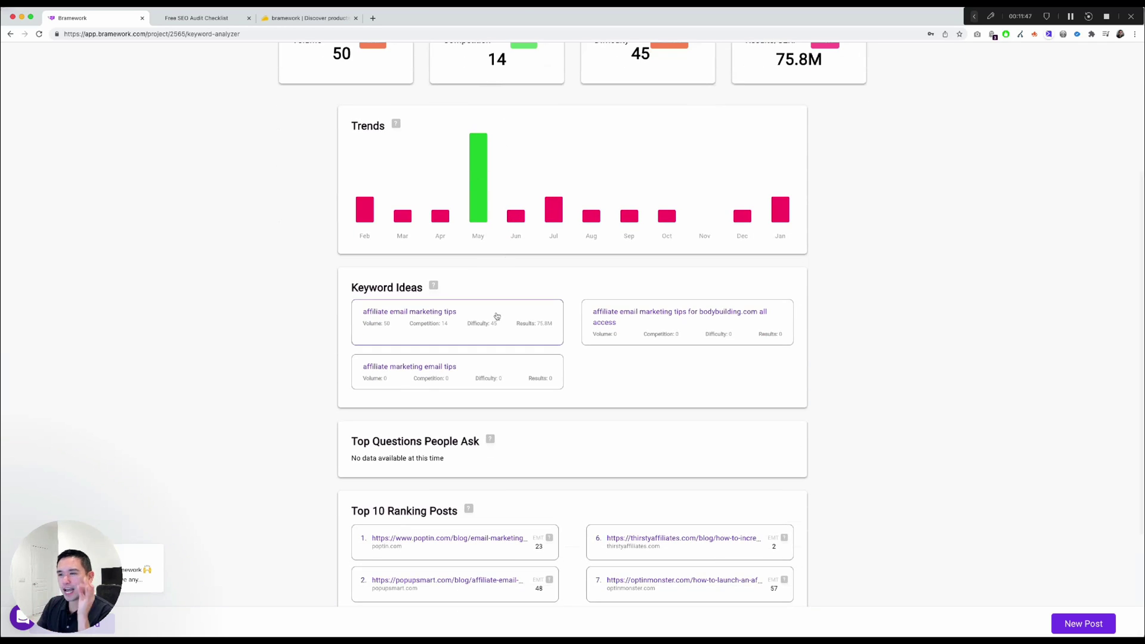
# - Analyze the related idea "affiliate marketing email tips" and look through its keyword report
pyautogui.click(435, 370)
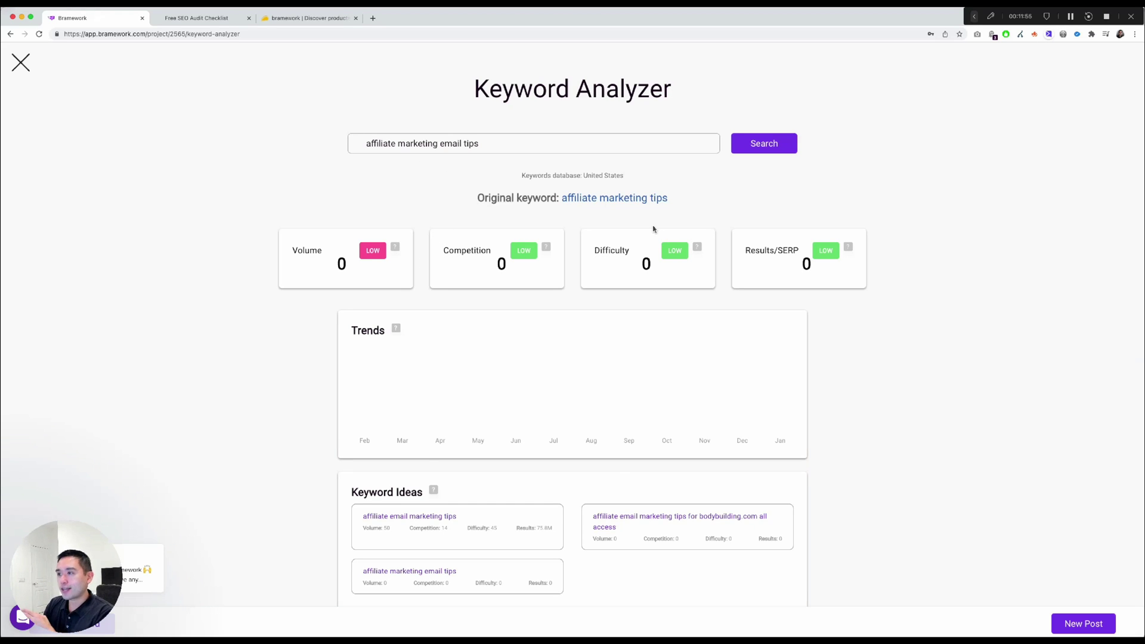
pyautogui.scroll(-3, 653, 228)
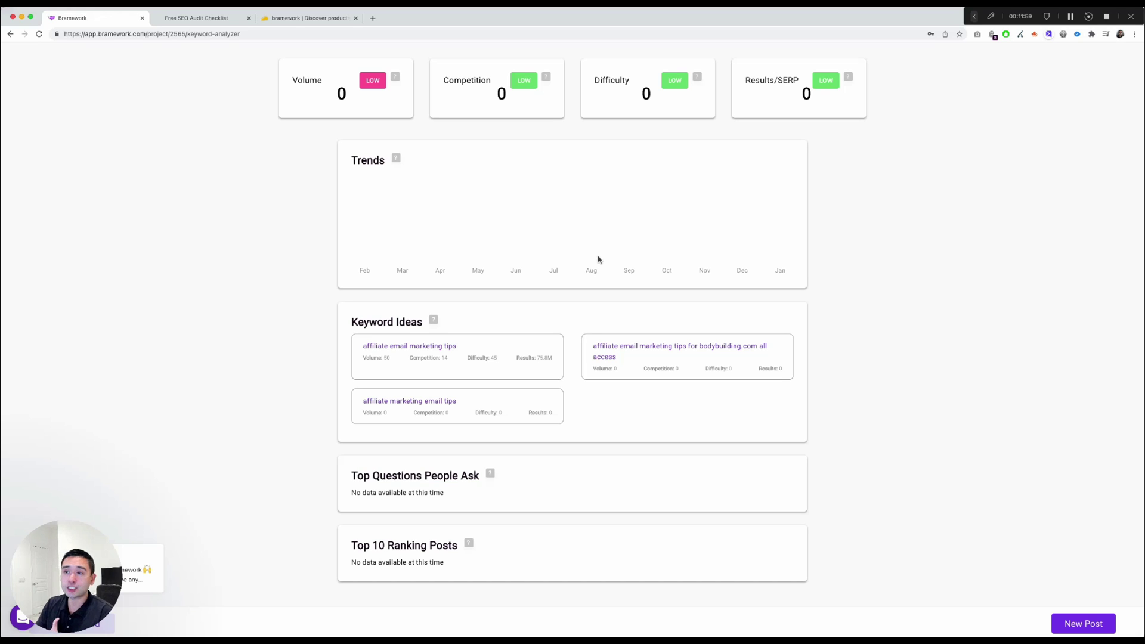
# - Close the Keyword Analyzer report for "affiliate marketing email tips" and return to the Research Keywords page
pyautogui.scroll(3, 402, 219)
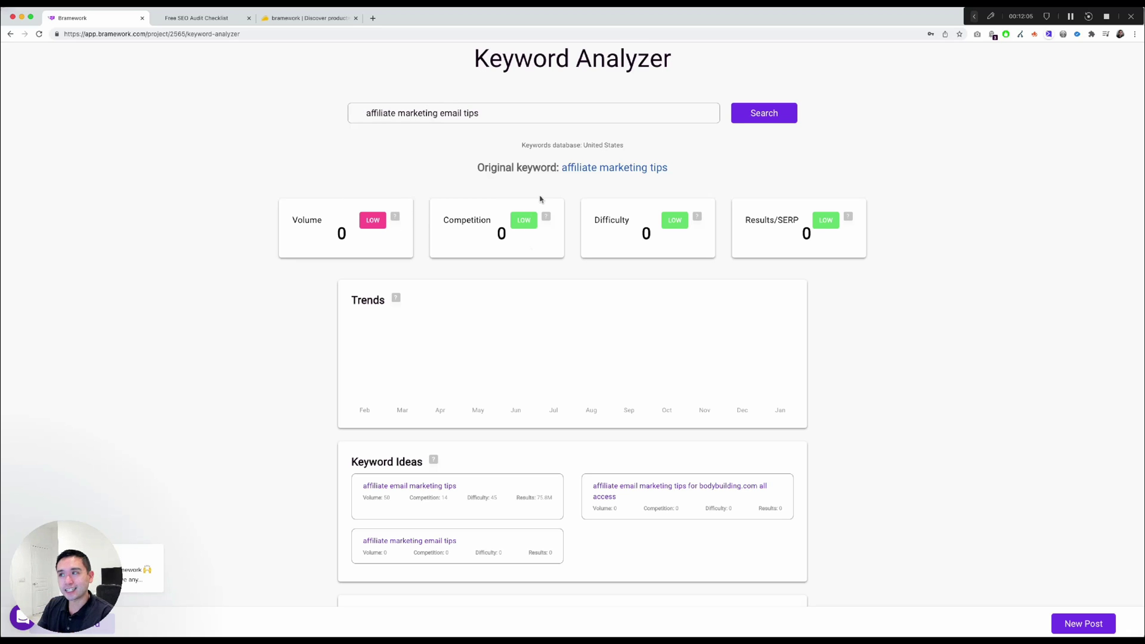
pyautogui.scroll(1, 527, 191)
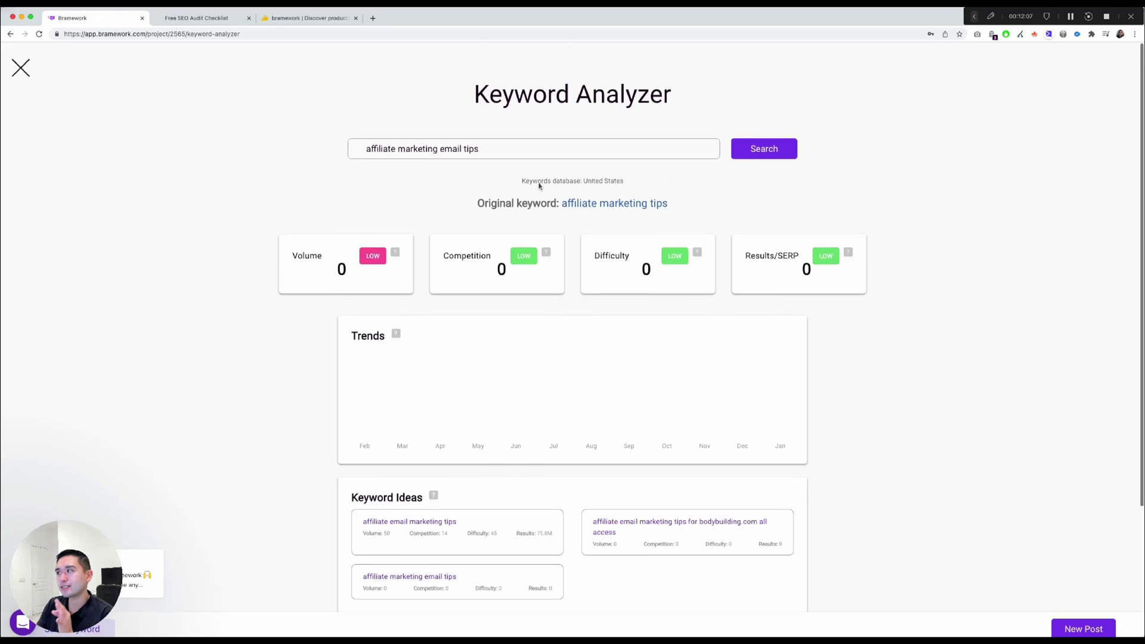
pyautogui.click(21, 58)
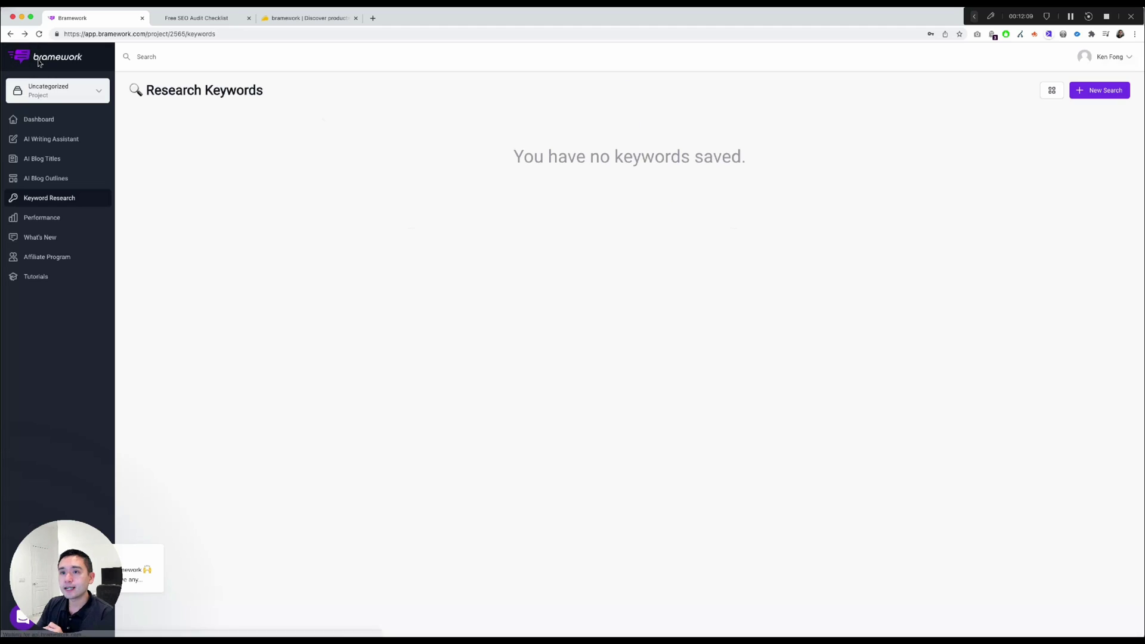
# - Review the website keyword rankings for aromaforall.com in the performance report and return to the project dashboard
pyautogui.click(54, 220)
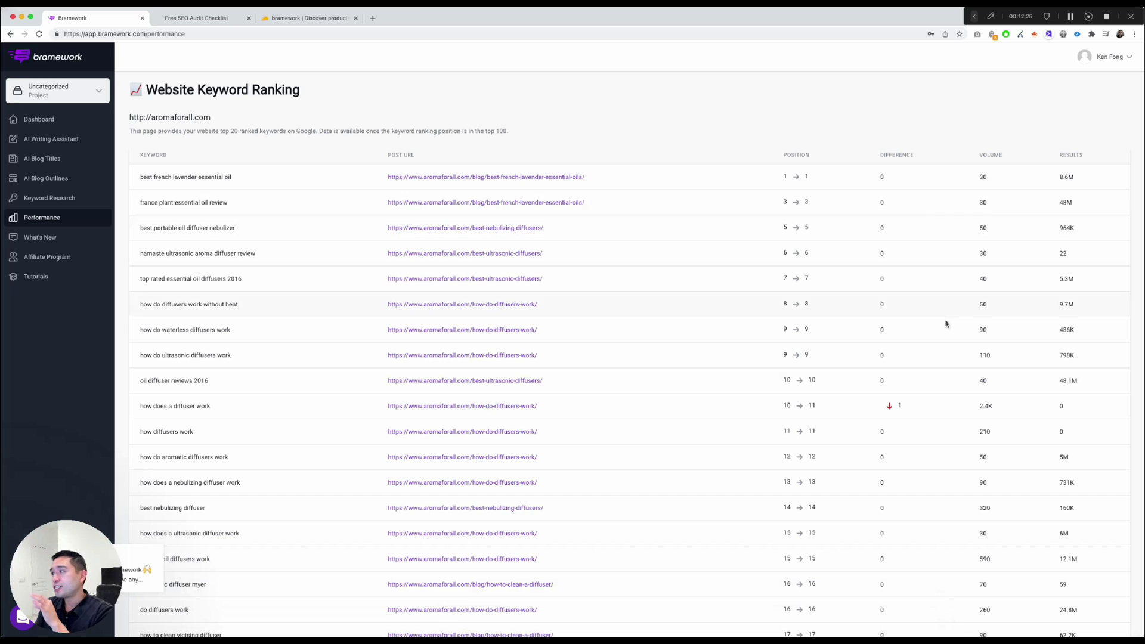
pyautogui.scroll(-2, 597, 381)
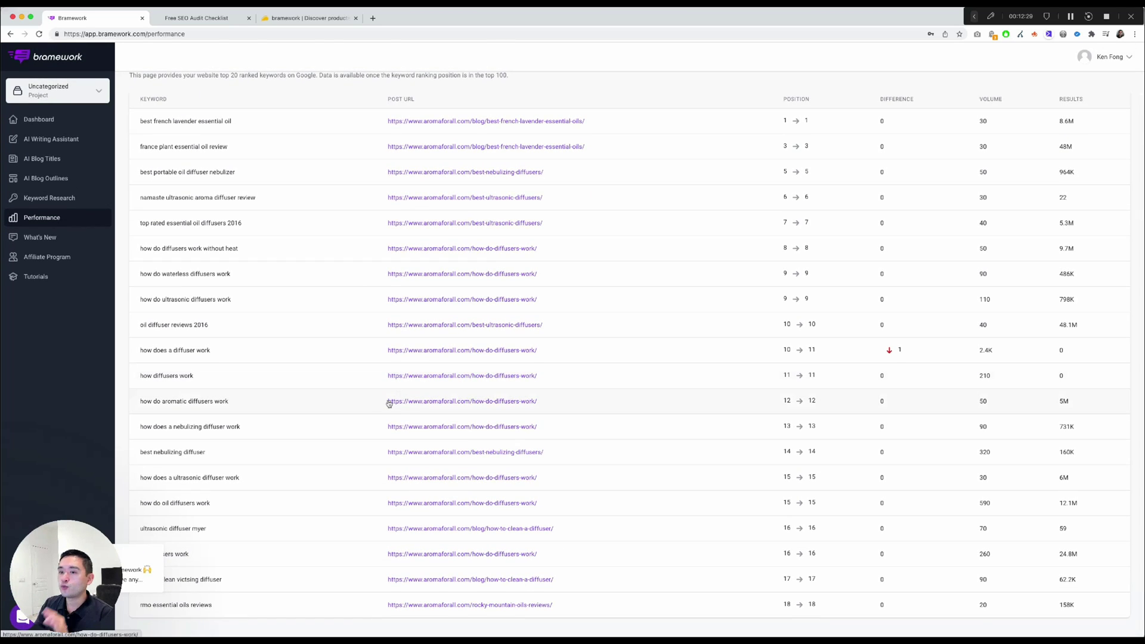
pyautogui.scroll(2, 385, 406)
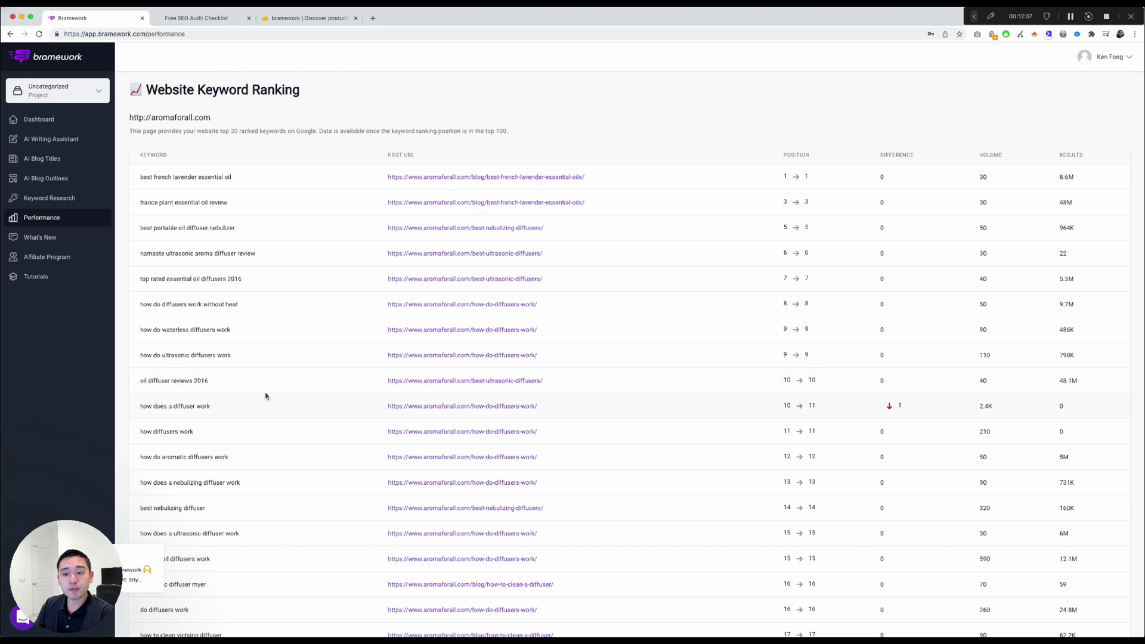
pyautogui.scroll(-1, 350, 282)
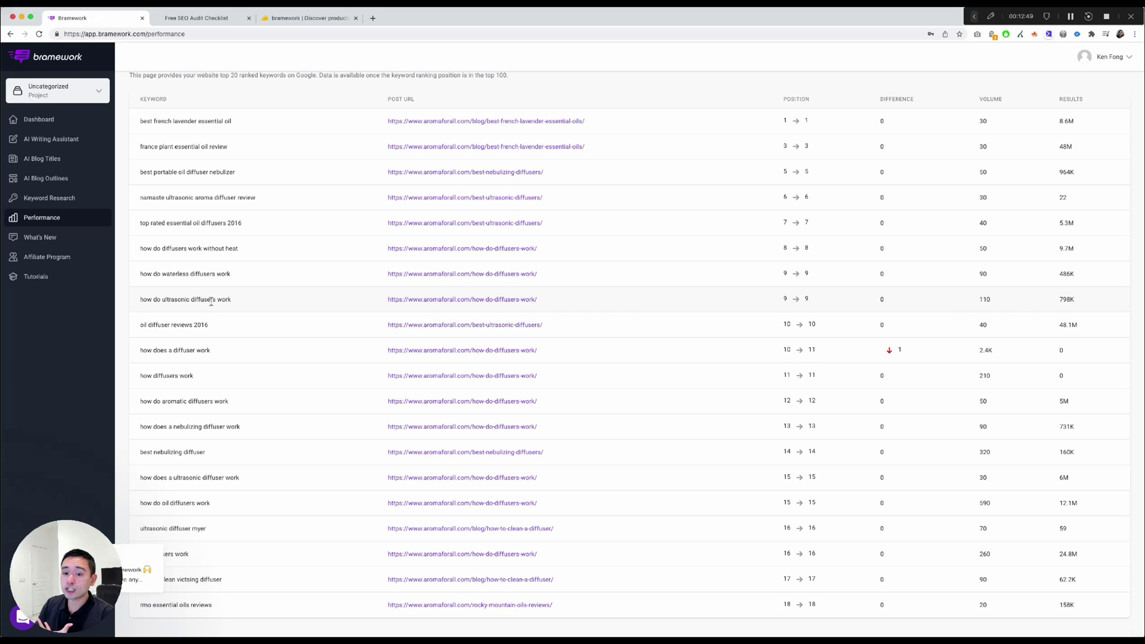
pyautogui.scroll(2, 207, 296)
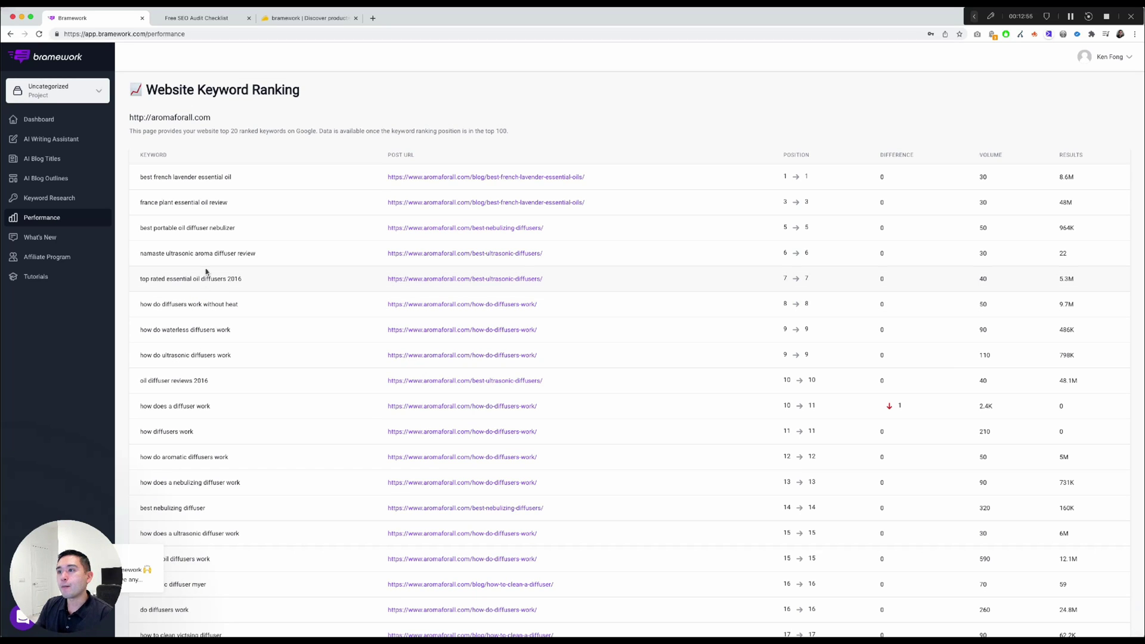
pyautogui.scroll(-2, 602, 358)
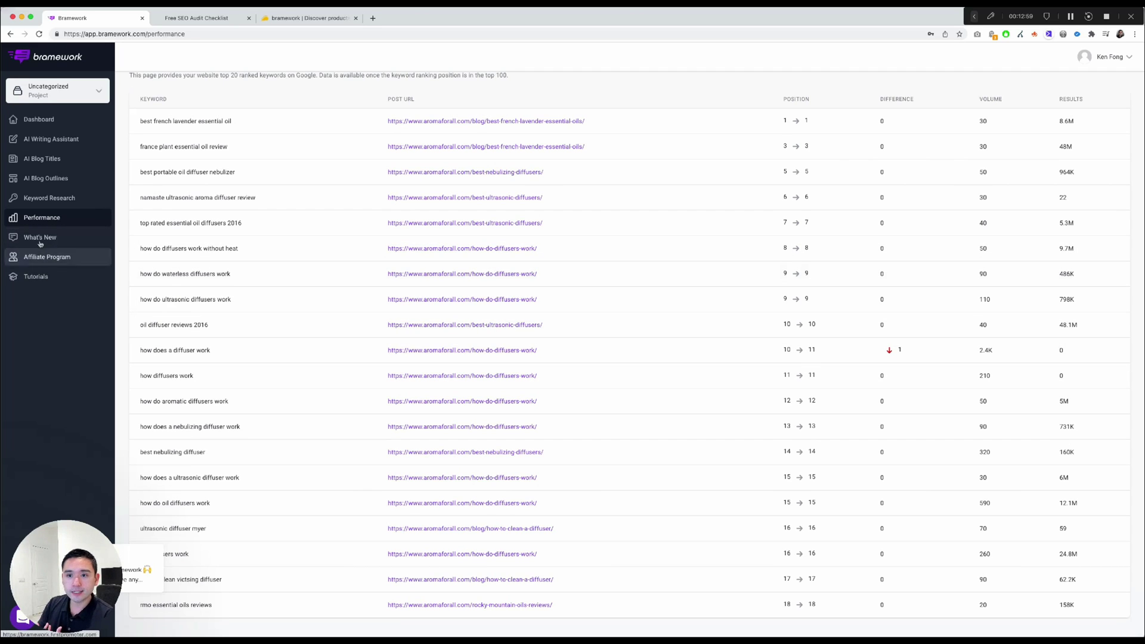
pyautogui.click(57, 121)
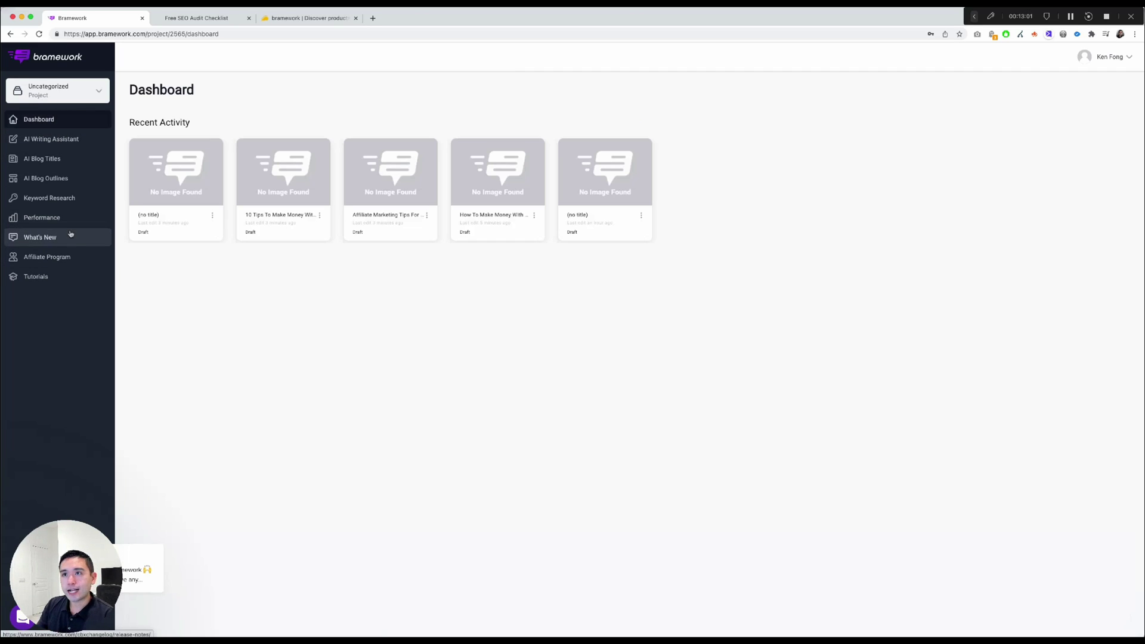
# - Switch to Bramework's AppSumo page and look through the product description, the included features and the license tiers
pyautogui.click(283, 20)
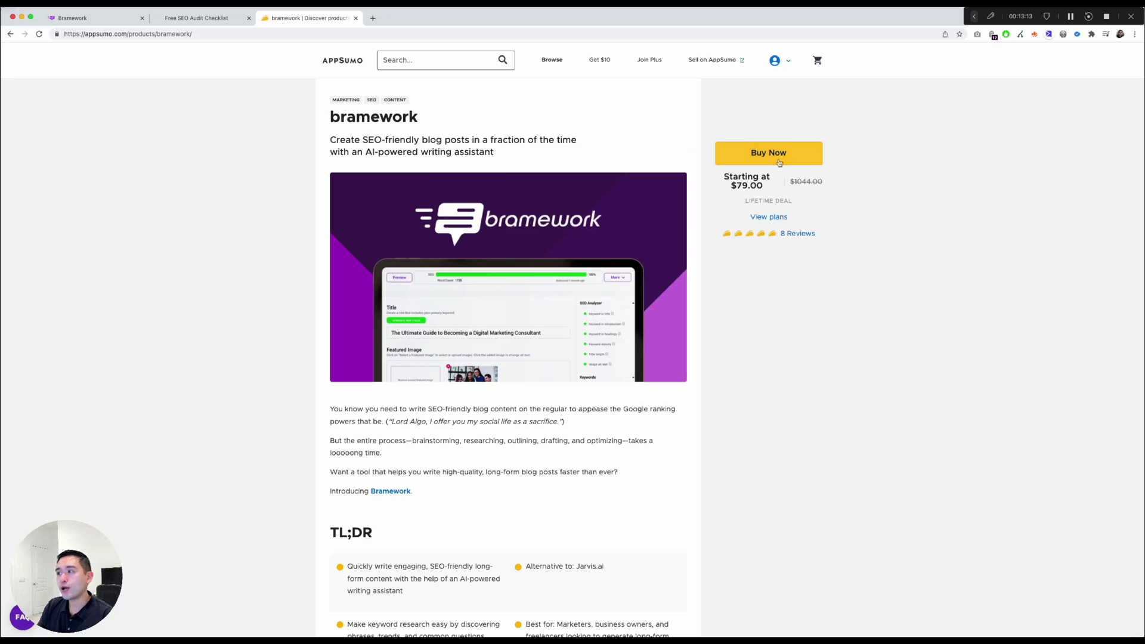
pyautogui.scroll(-1, 663, 179)
pyautogui.scroll(-10, 656, 179)
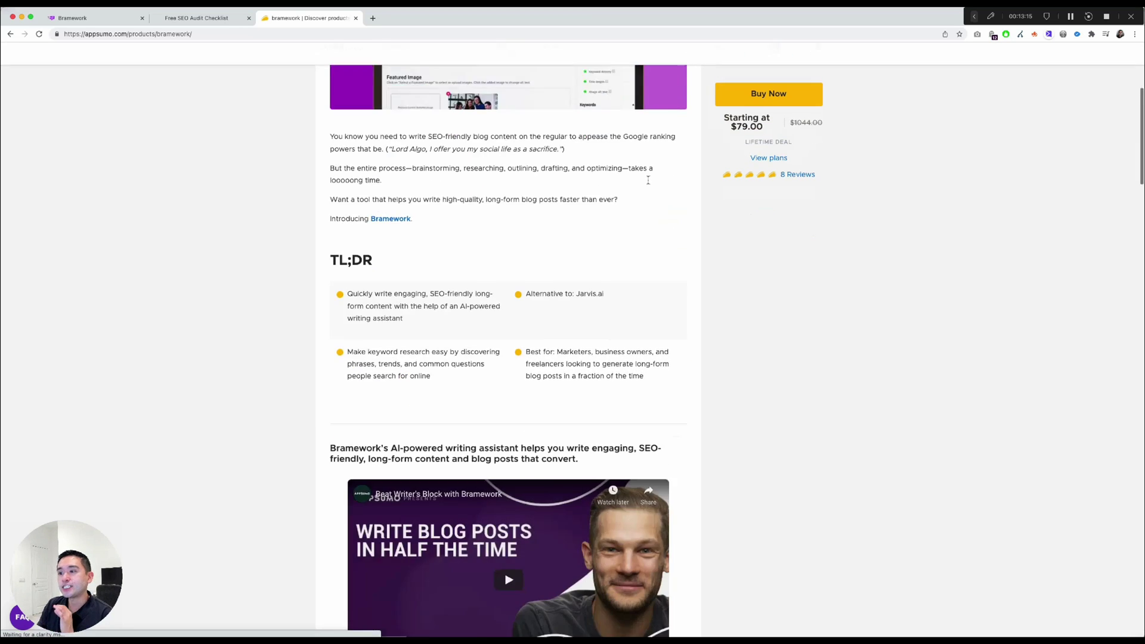
pyautogui.scroll(-10, 596, 191)
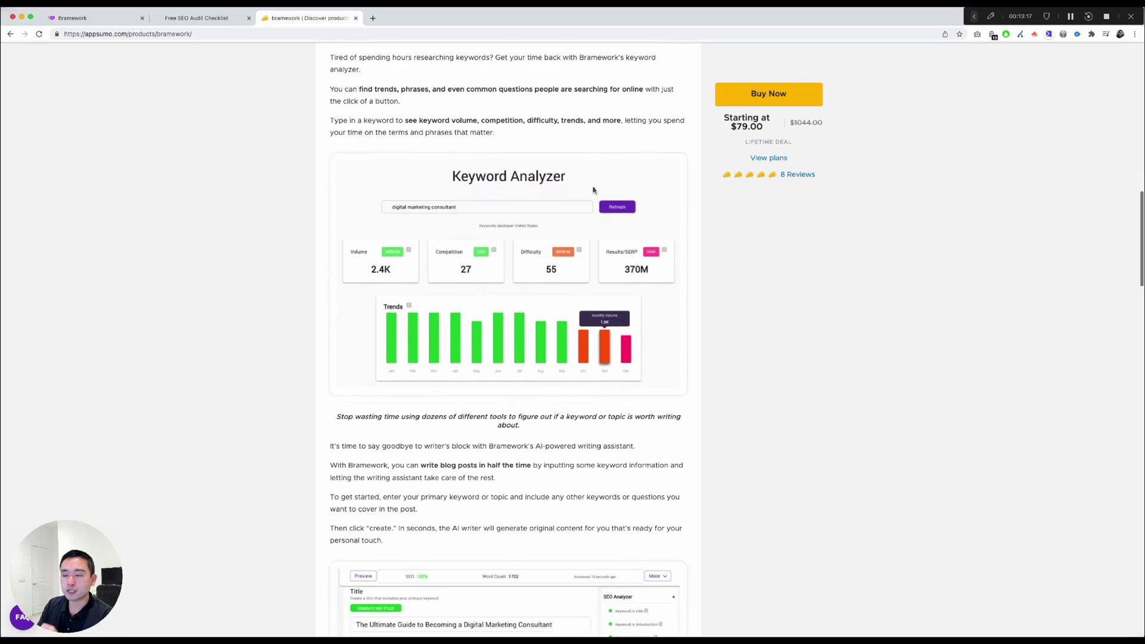
pyautogui.scroll(-15, 587, 199)
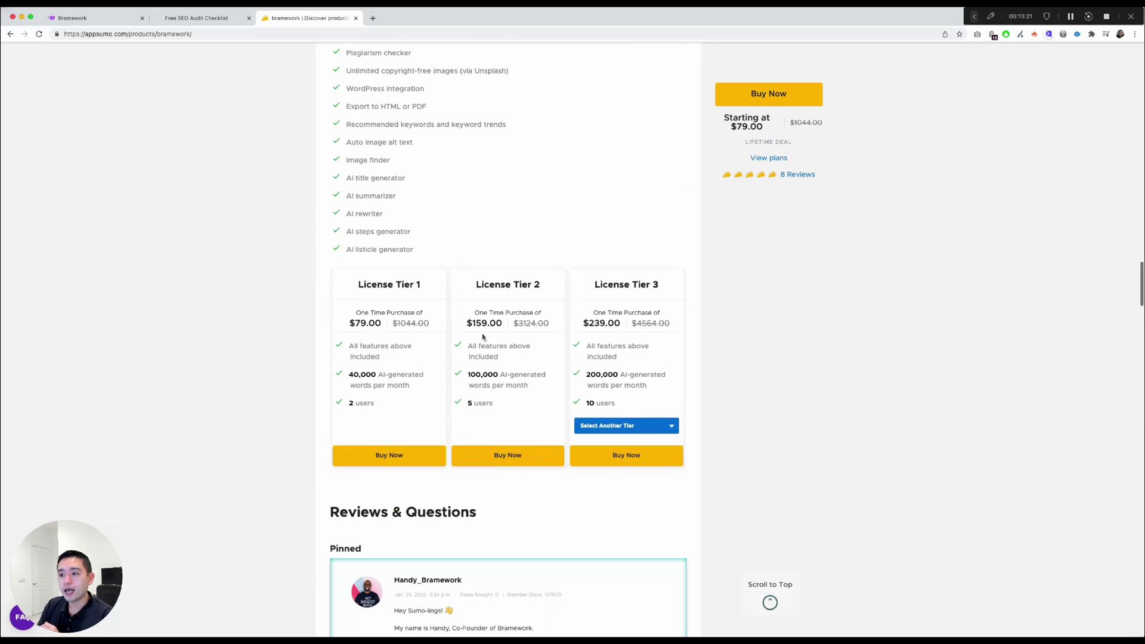
pyautogui.scroll(1, 382, 356)
pyautogui.scroll(5, 389, 358)
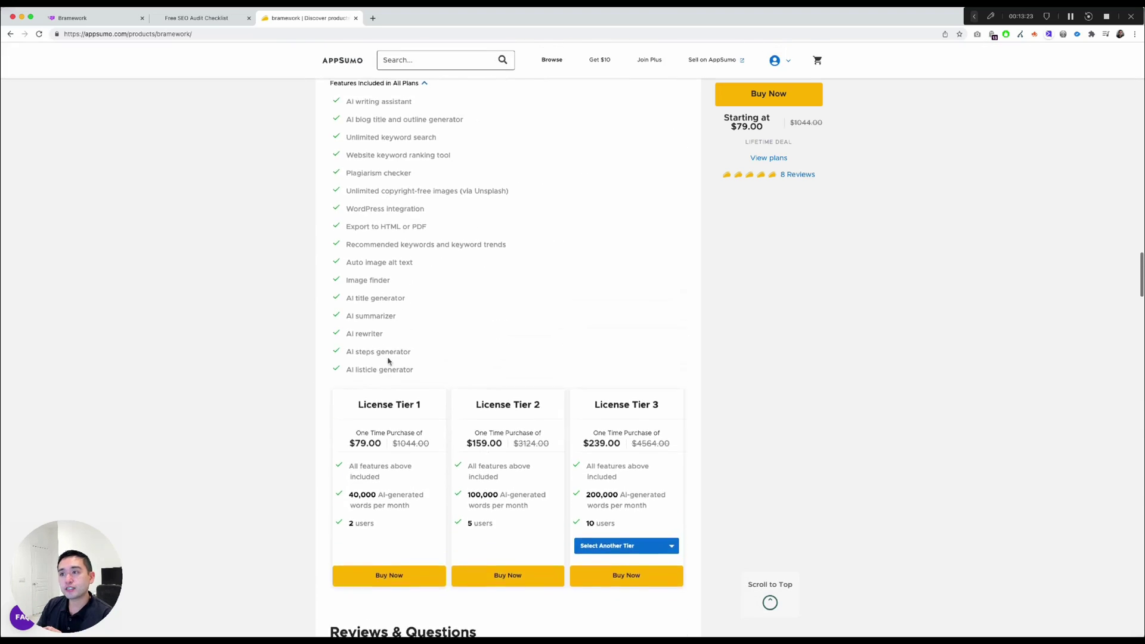
# - Examine the deal terms, including future Starter Plan updates, and License Tier 1's monthly allowance of AI-generated words
pyautogui.scroll(1, 411, 204)
pyautogui.moveTo(385, 162); pyautogui.dragTo(457, 161)
pyautogui.click(456, 162)
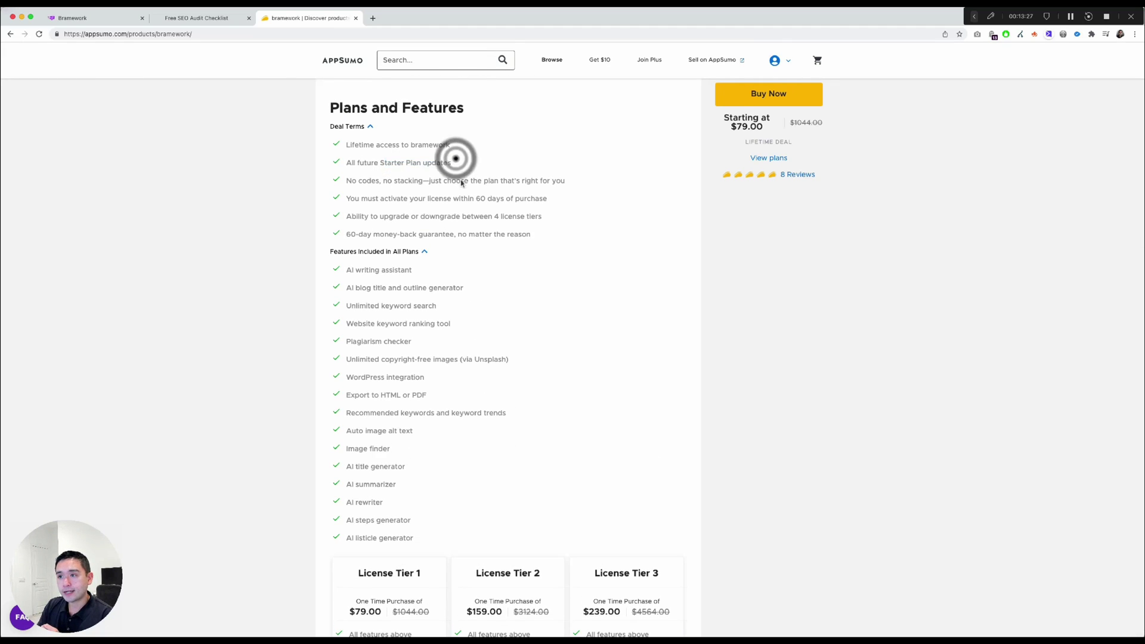
pyautogui.scroll(-4, 460, 179)
pyautogui.moveTo(350, 447); pyautogui.dragTo(414, 459)
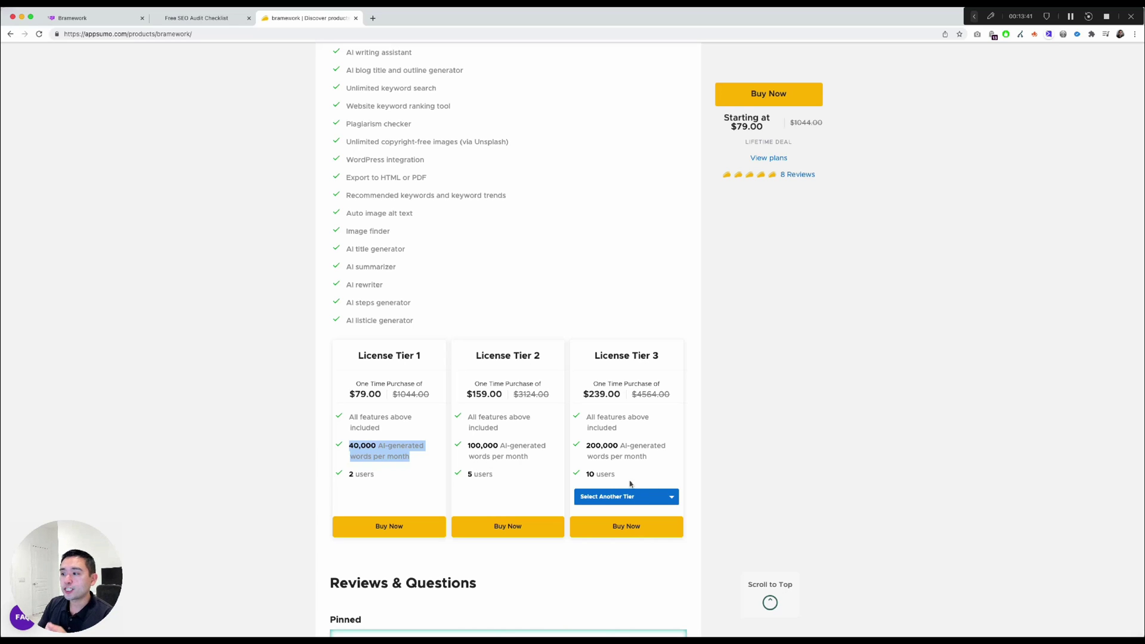
# - Show License Tier 4 in place of License Tier 3 in the plan comparison
pyautogui.scroll(1, 604, 438)
pyautogui.click(620, 502)
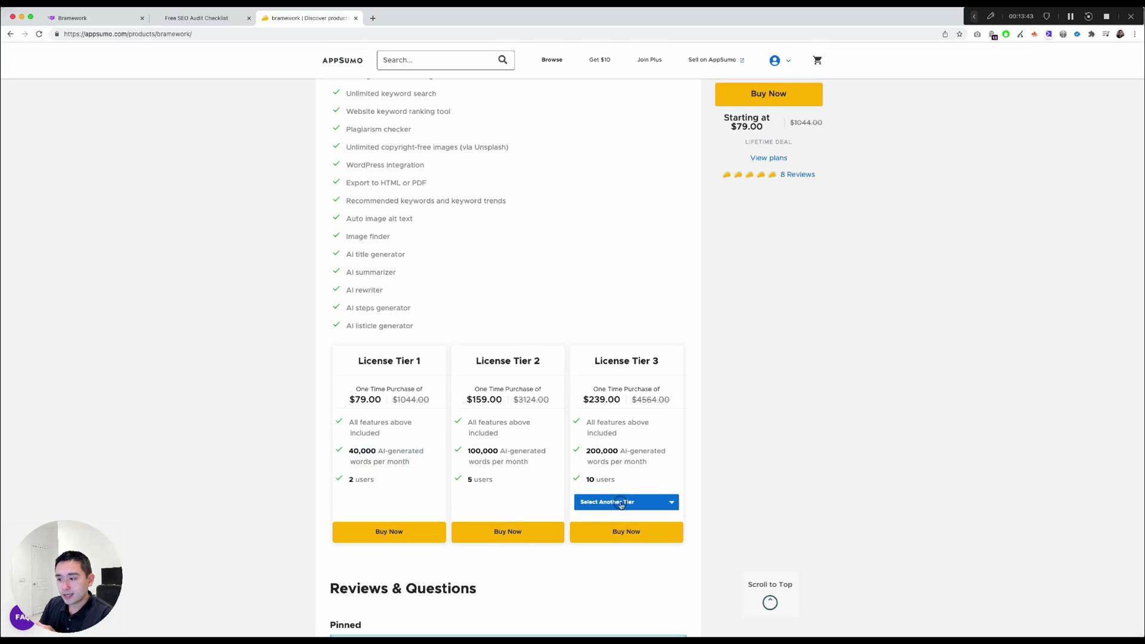
pyautogui.click(617, 531)
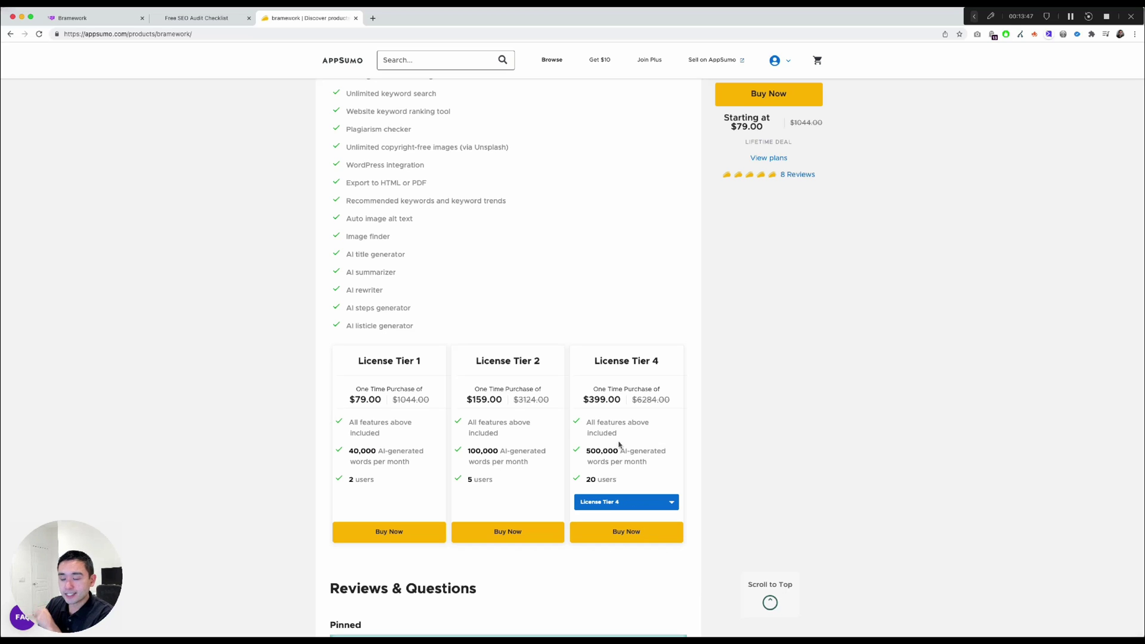
# - Recheck the Starter Plan updates term and open the pricing page on Bramework's own website to view its monthly plans
pyautogui.scroll(3, 618, 430)
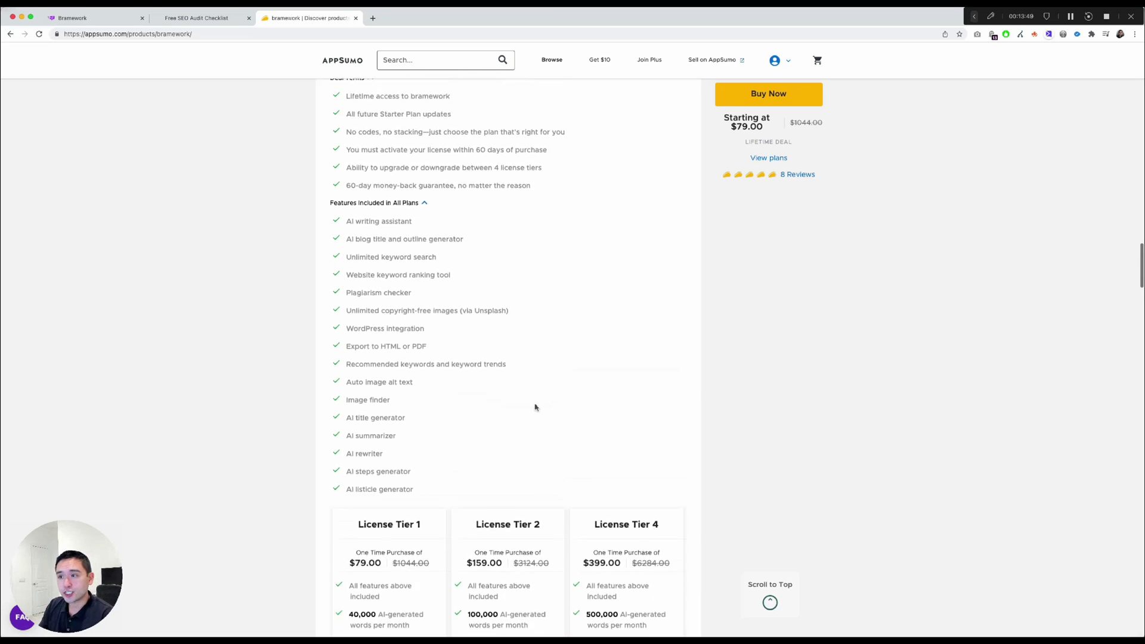
pyautogui.moveTo(385, 151); pyautogui.dragTo(416, 151)
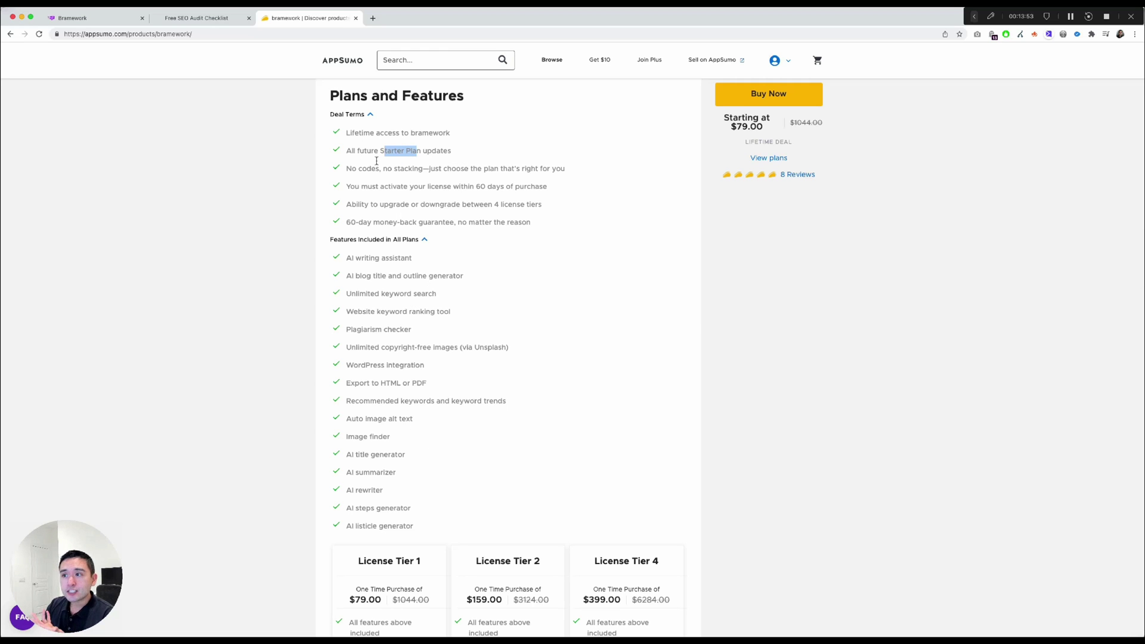
pyautogui.scroll(15, 468, 258)
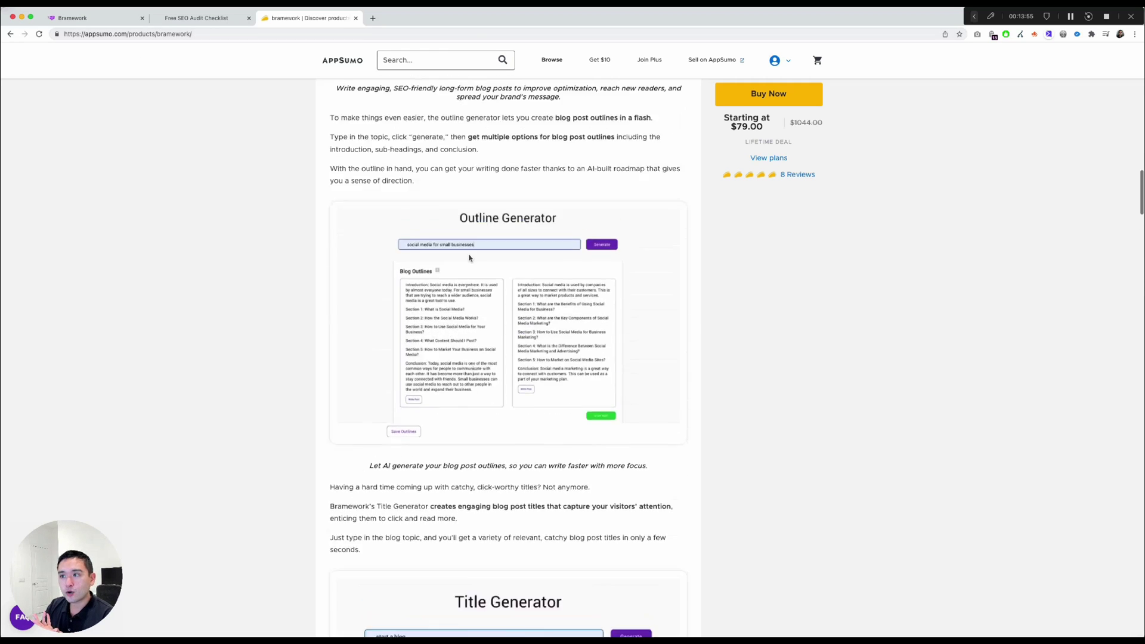
pyautogui.scroll(20, 469, 258)
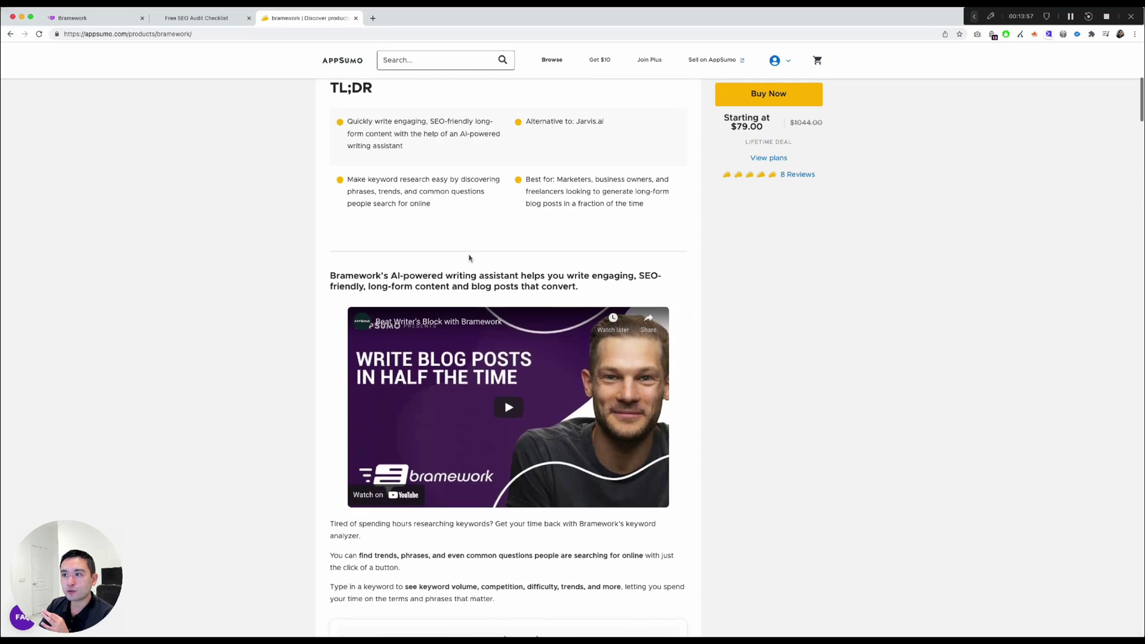
pyautogui.scroll(3, 470, 258)
pyautogui.click(395, 266)
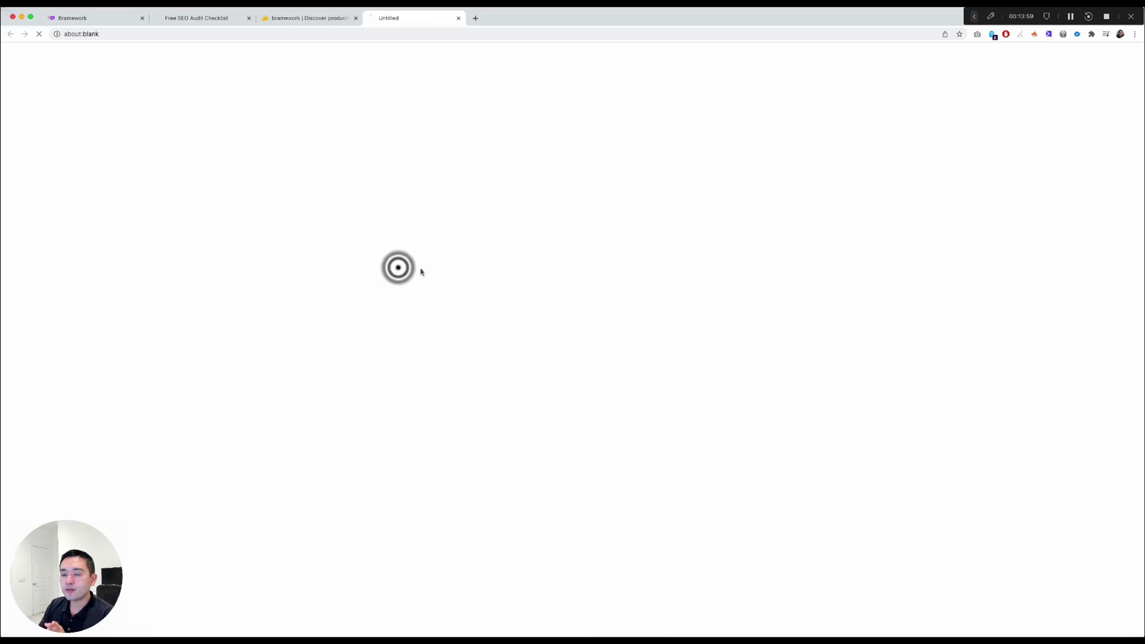
pyautogui.click(553, 65)
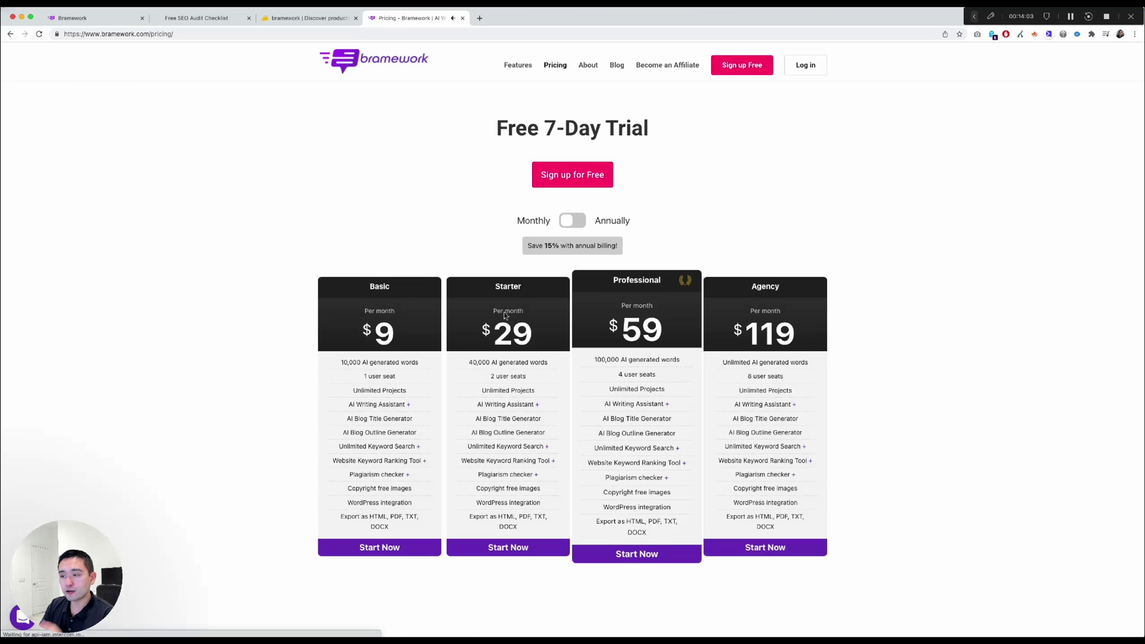
pyautogui.scroll(-2, 501, 317)
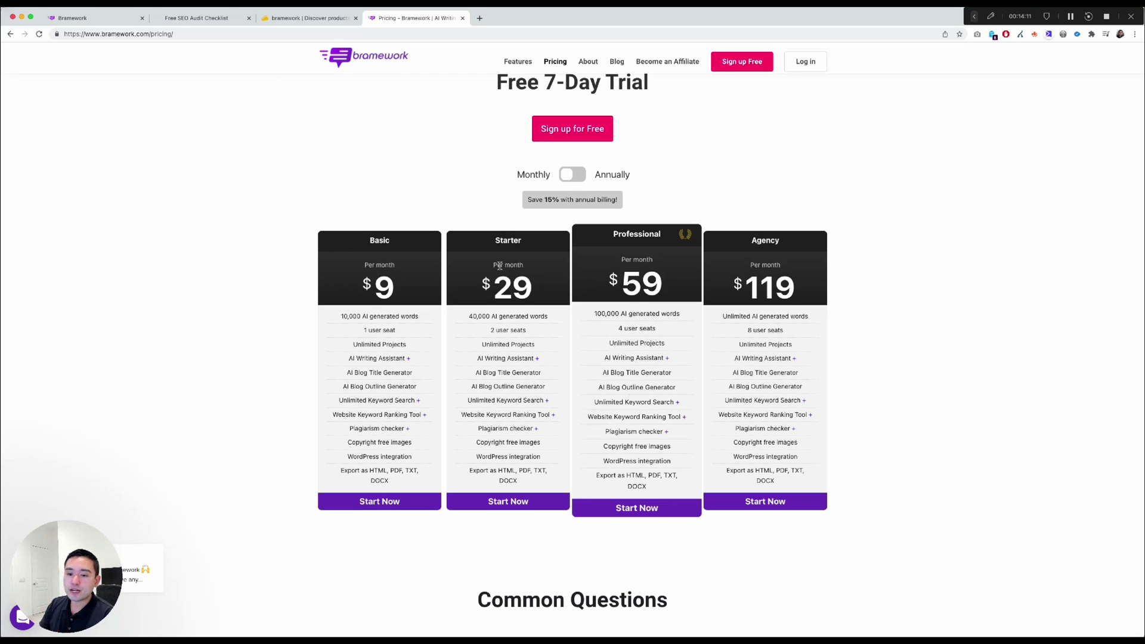
# - Compare the AppSumo deal with Bramework's regular pricing, examining the features and AI word allowances of the monthly plans
pyautogui.click(264, 19)
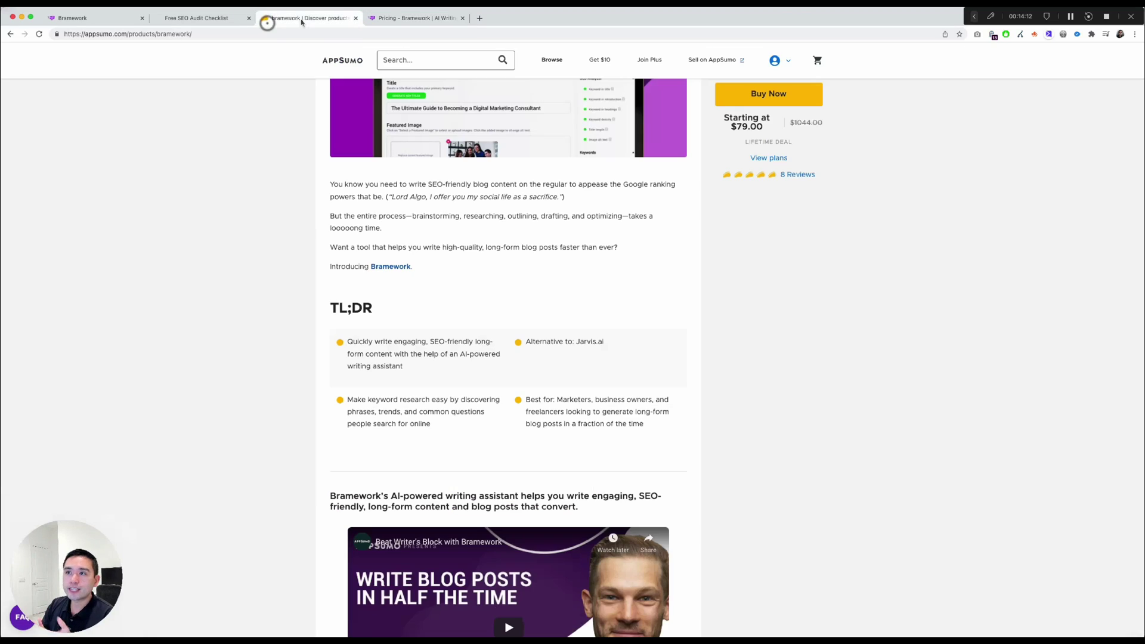
pyautogui.click(404, 18)
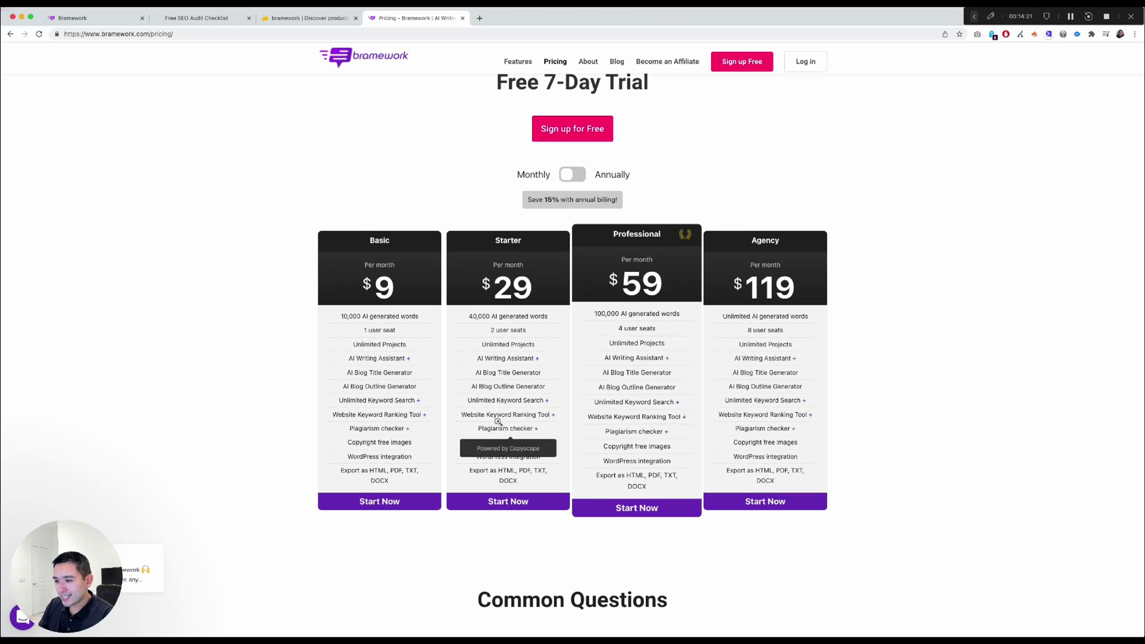
pyautogui.click(375, 355)
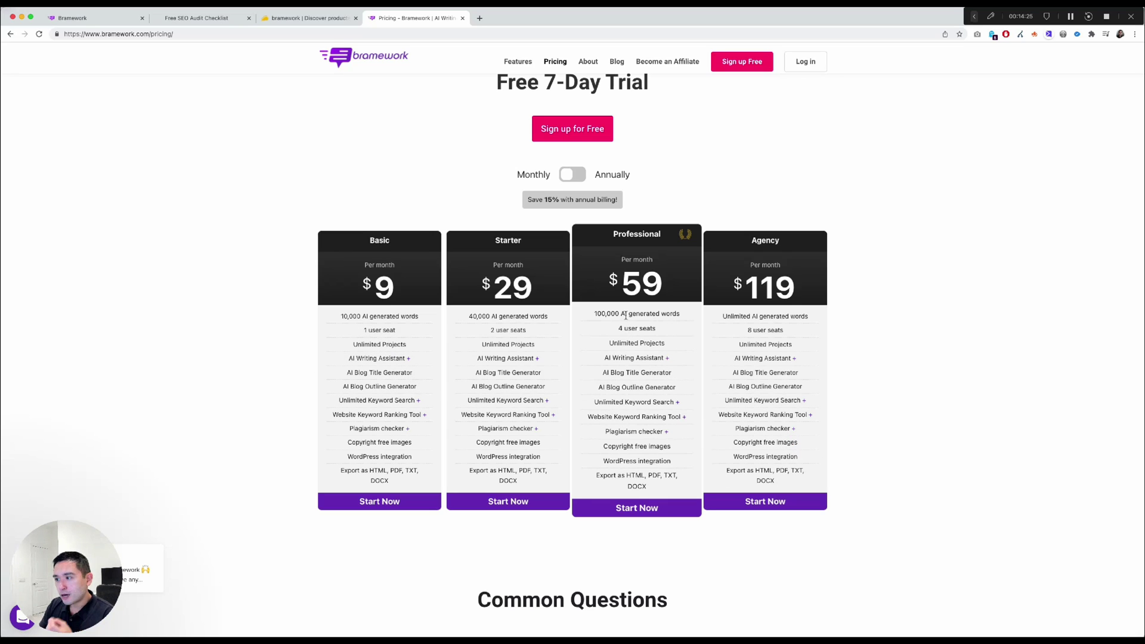
pyautogui.moveTo(628, 324); pyautogui.dragTo(800, 327)
pyautogui.click(928, 321)
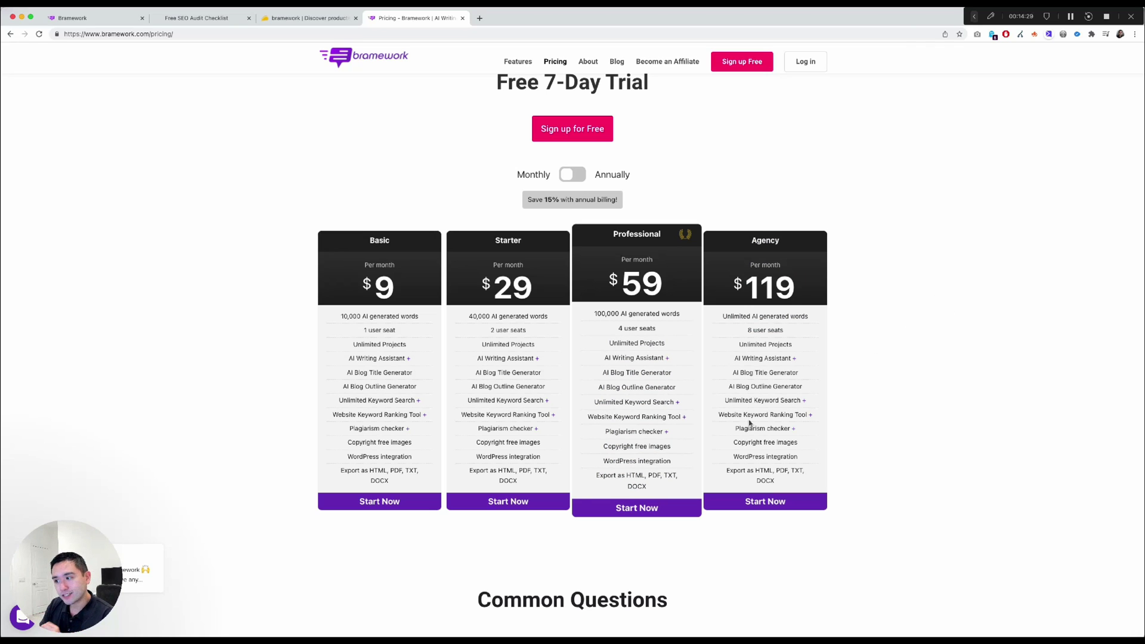
pyautogui.click(533, 356)
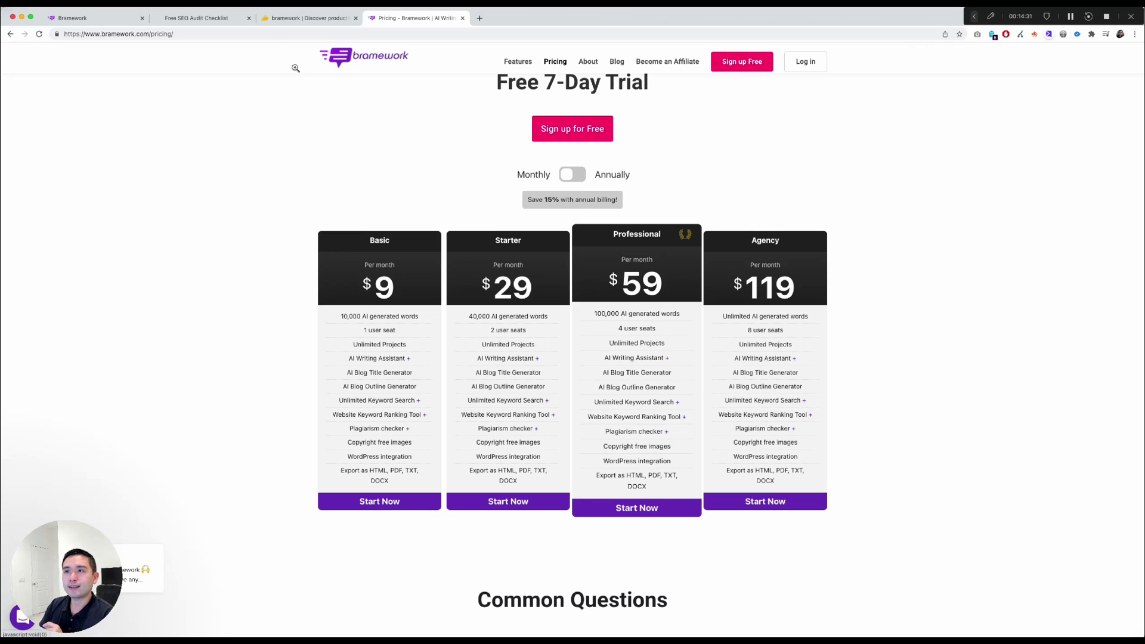
# - Return to the AppSumo deal and review License Tier 1, License Tier 2 and the plan terms and features
pyautogui.click(301, 17)
pyautogui.scroll(-20, 342, 162)
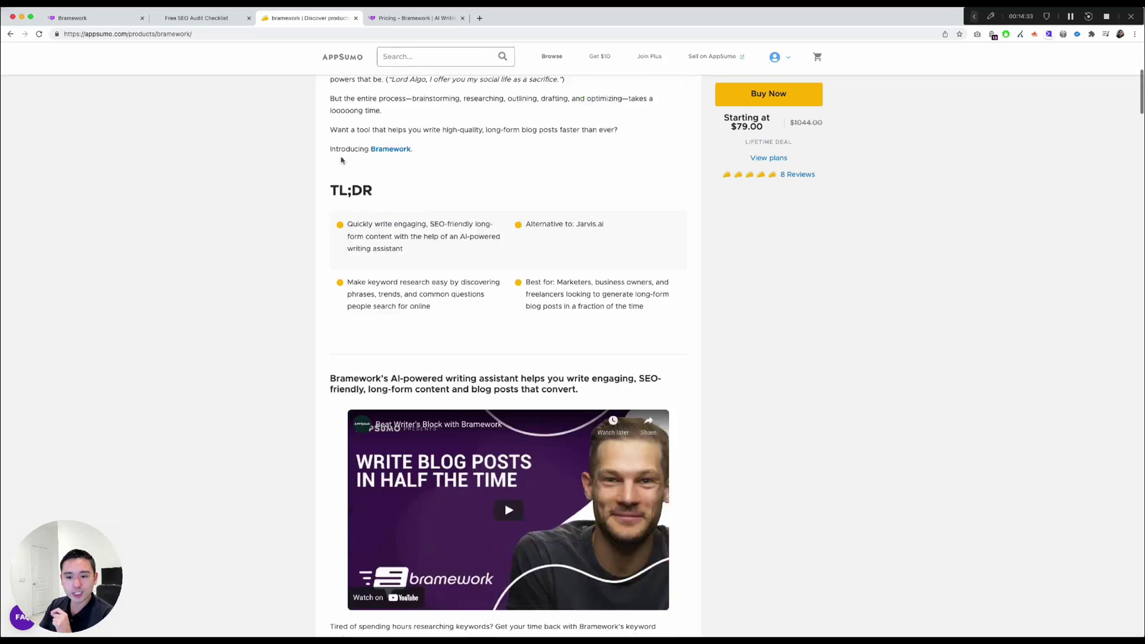
pyautogui.scroll(8, 342, 161)
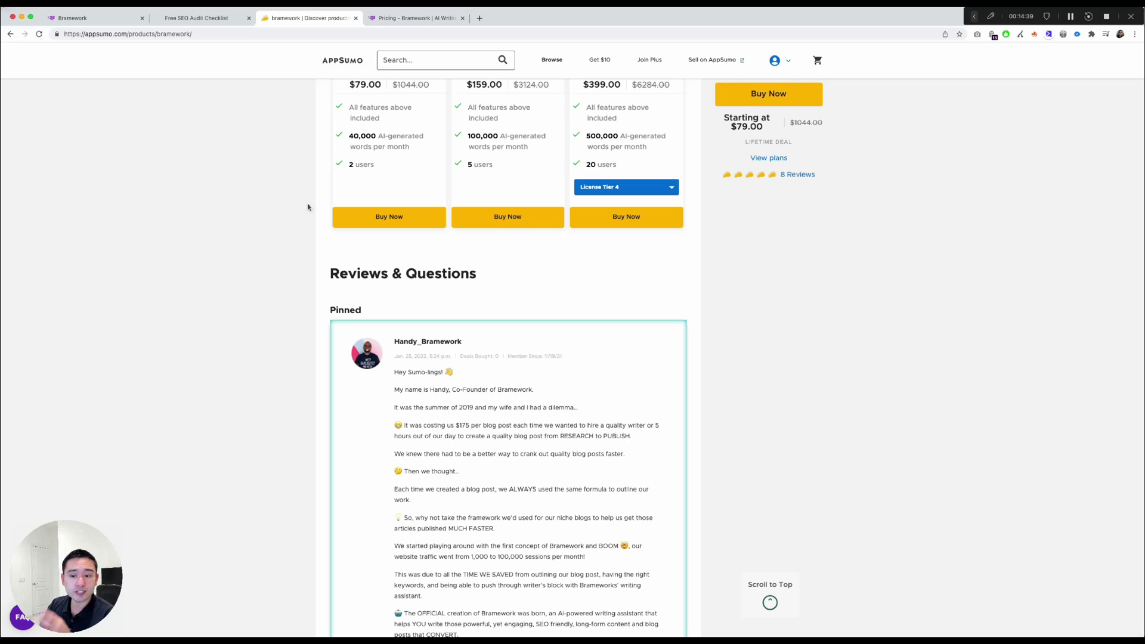
pyautogui.scroll(3, 298, 223)
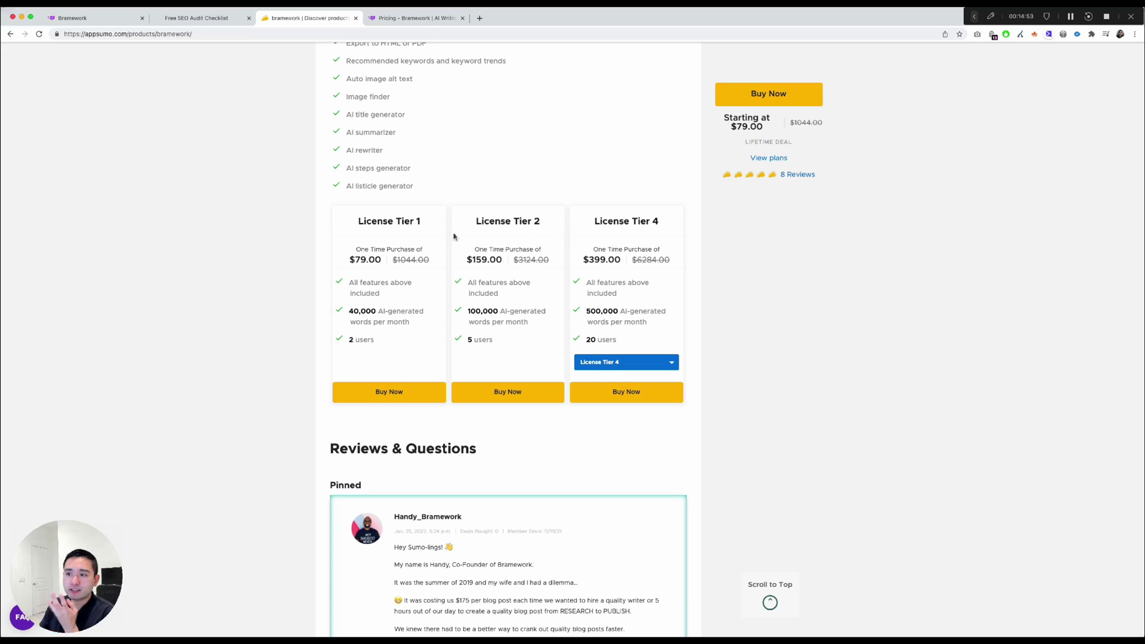
pyautogui.tripleClick(365, 220)
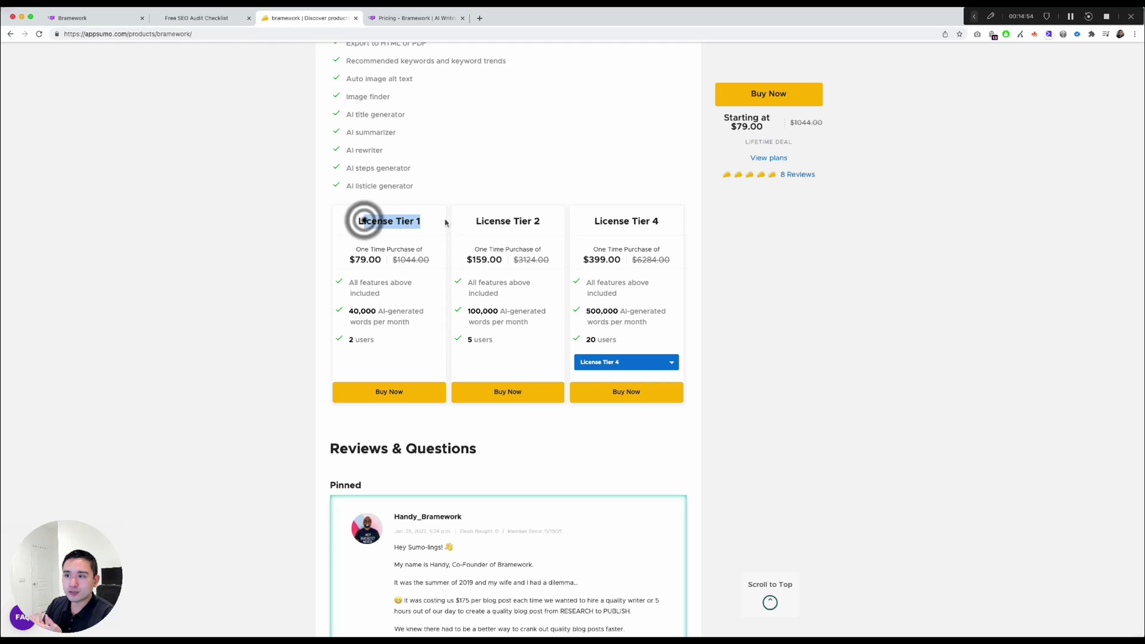
pyautogui.tripleClick(482, 221)
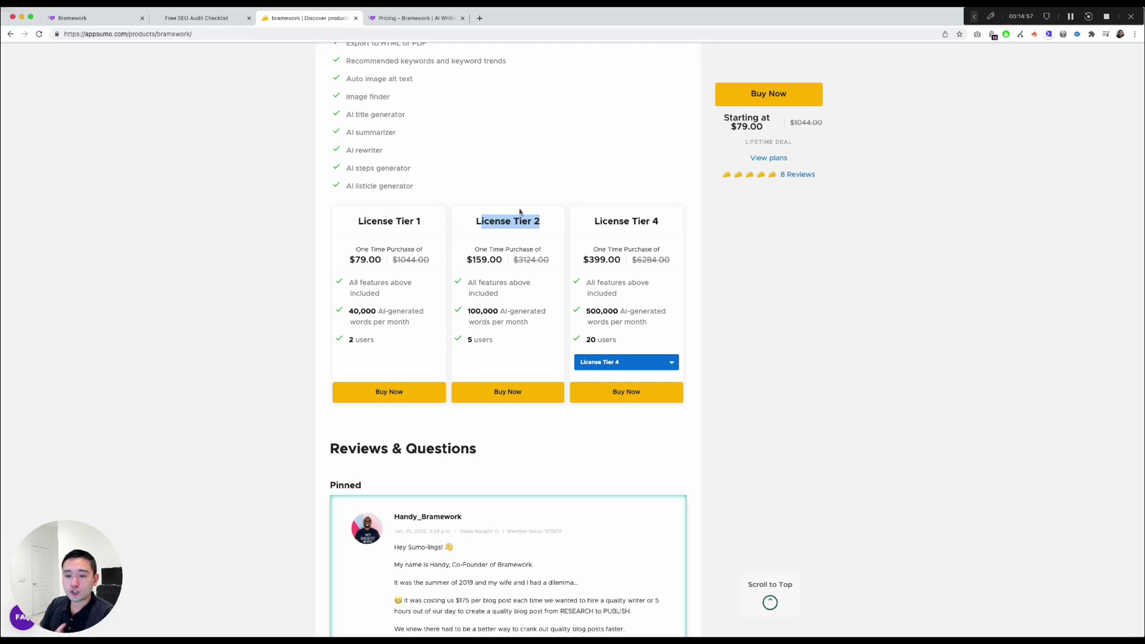
pyautogui.click(446, 182)
pyautogui.scroll(6, 445, 191)
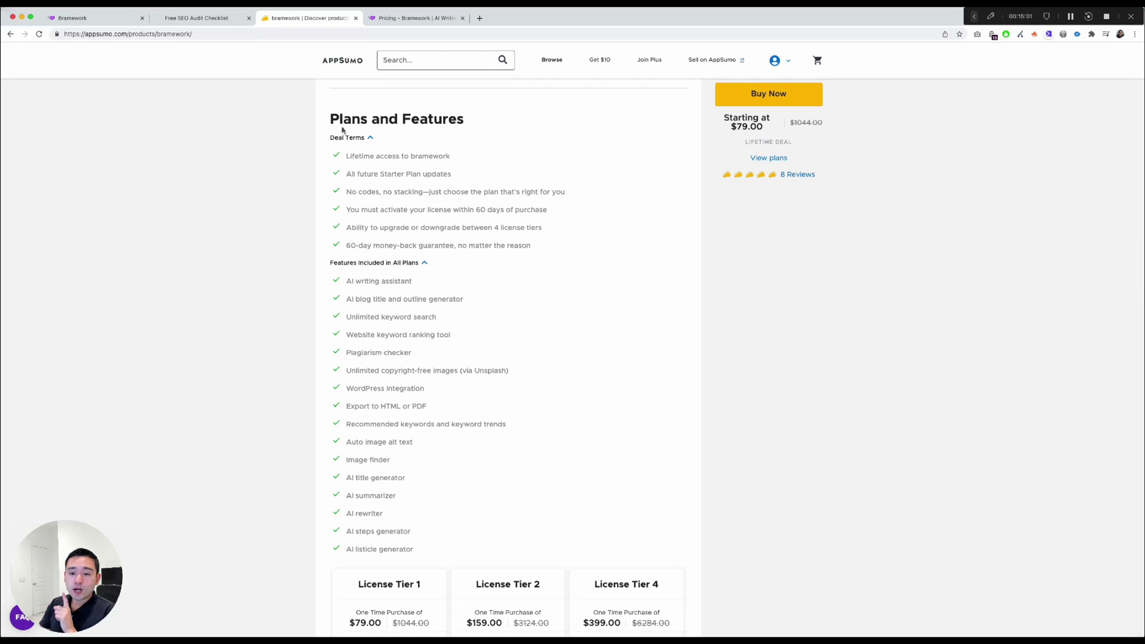
# - Switch to the Free SEO Audit Checklist download page
pyautogui.click(210, 21)
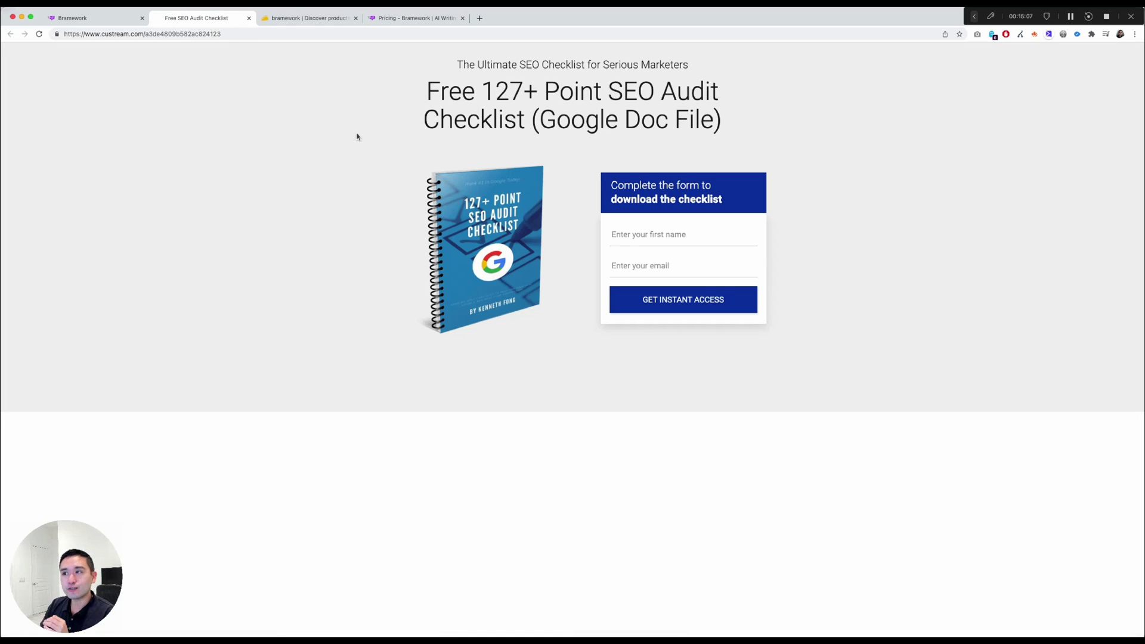